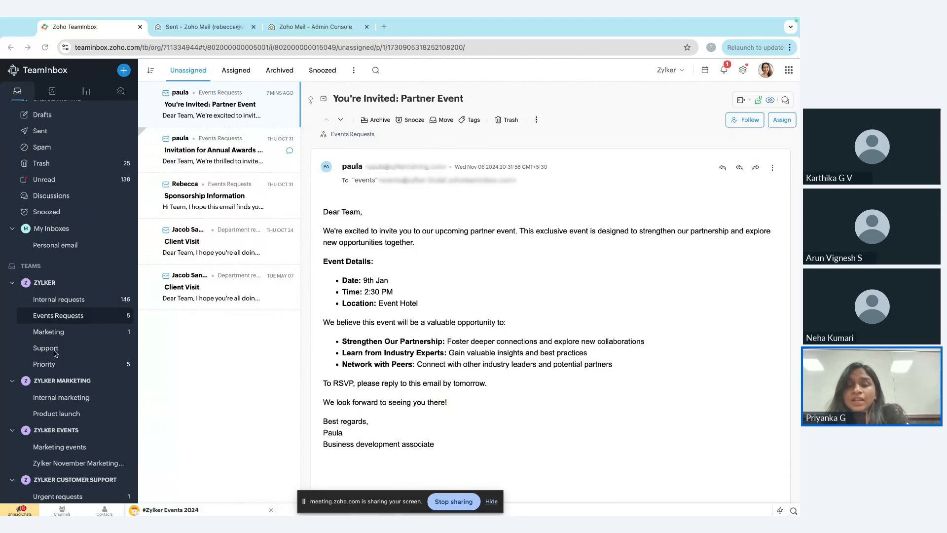
# View the members available for assignment on the "You're Invited: Partner Event" thread without assigning anyone.
pyautogui.scroll(1, 54, 326)
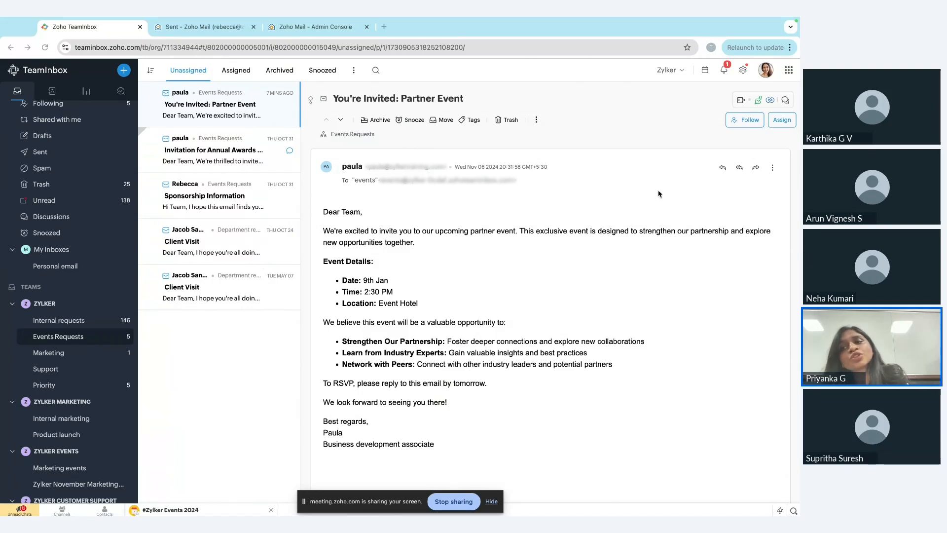
pyautogui.click(784, 122)
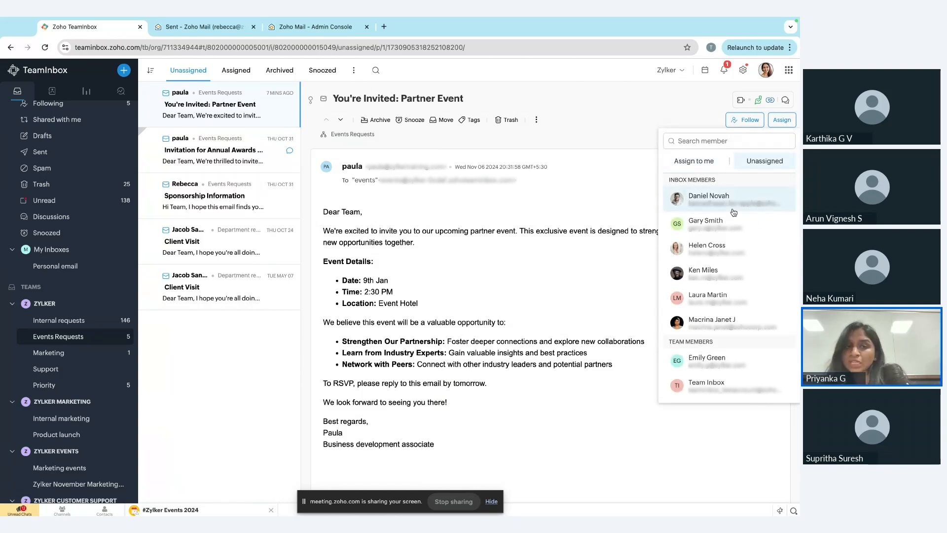
pyautogui.click(575, 220)
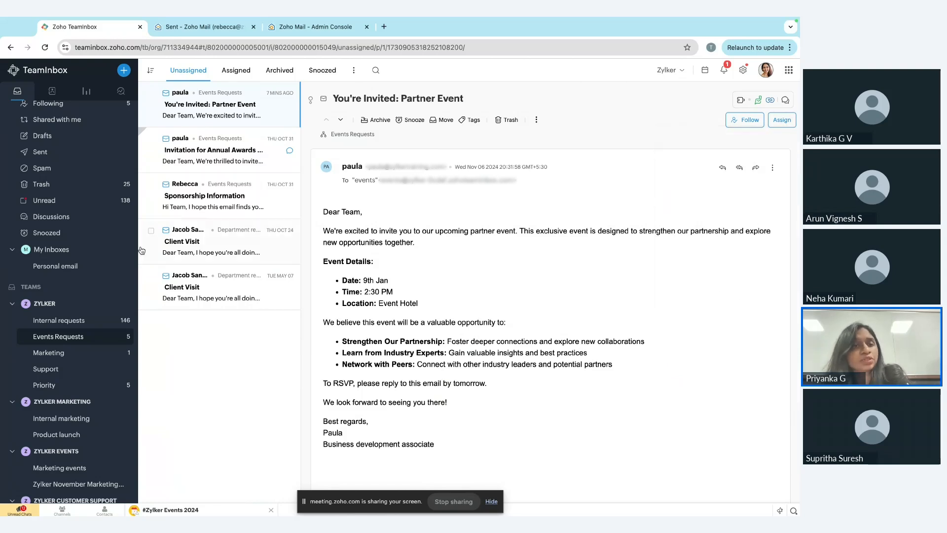
pyautogui.scroll(2, 68, 204)
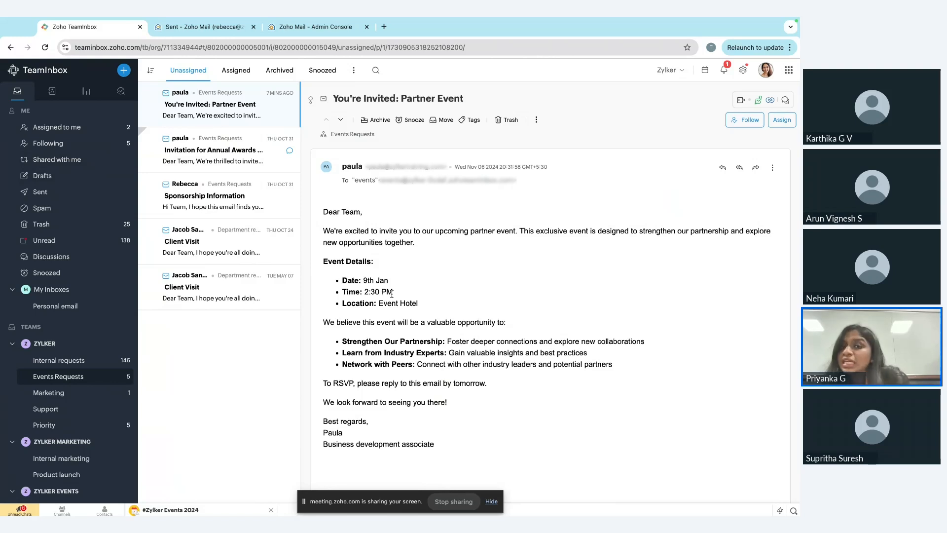
# Draft a reply to all recipients of the partner event invitation and try selecting a teammate to share the draft with.
pyautogui.scroll(-1, 391, 293)
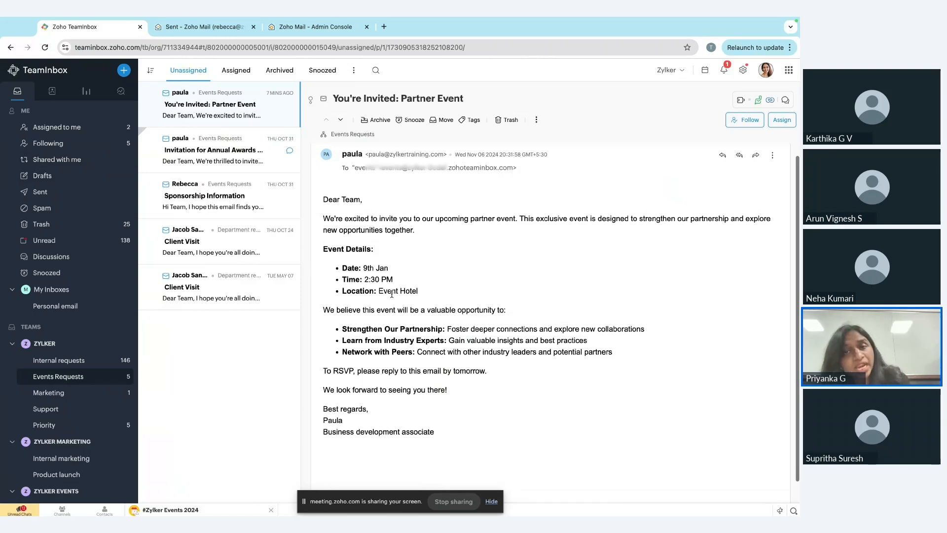
pyautogui.scroll(1, 392, 293)
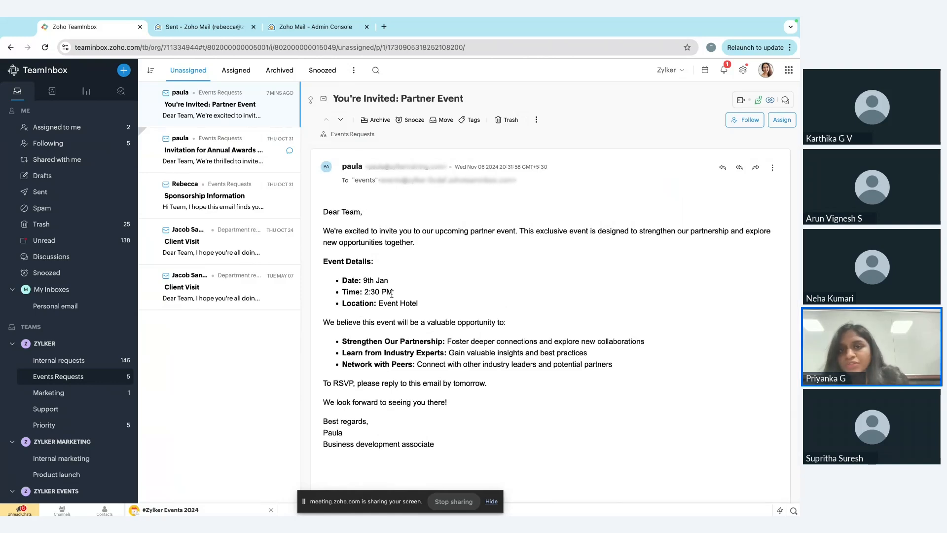
pyautogui.click(739, 170)
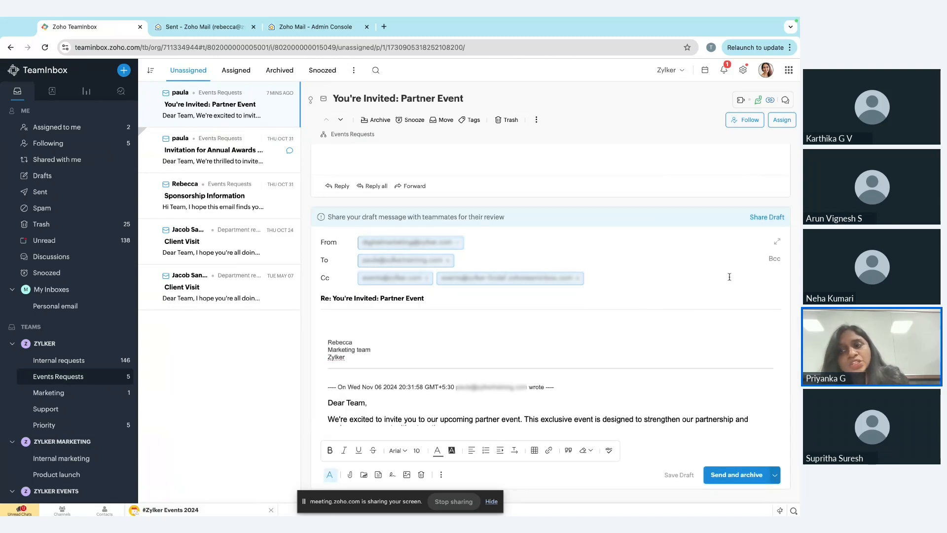
pyautogui.click(776, 218)
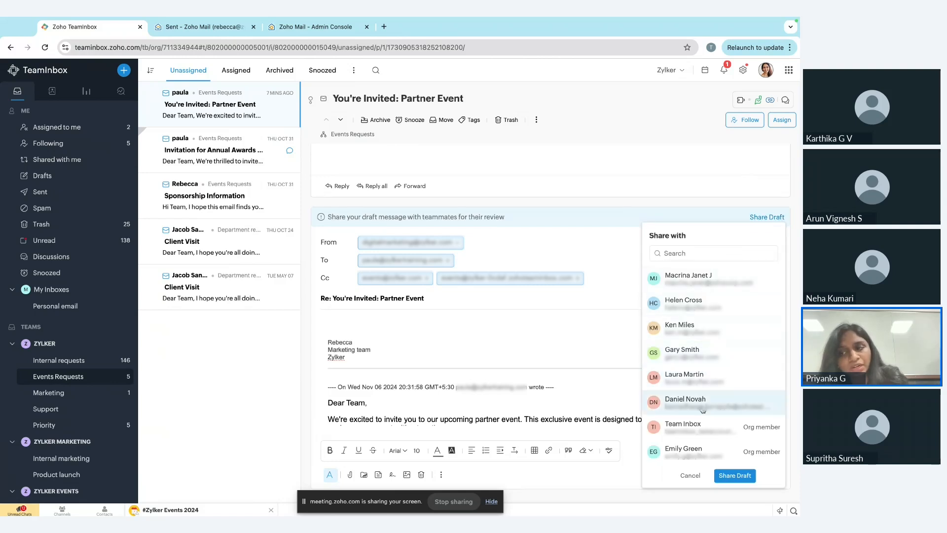
pyautogui.click(704, 324)
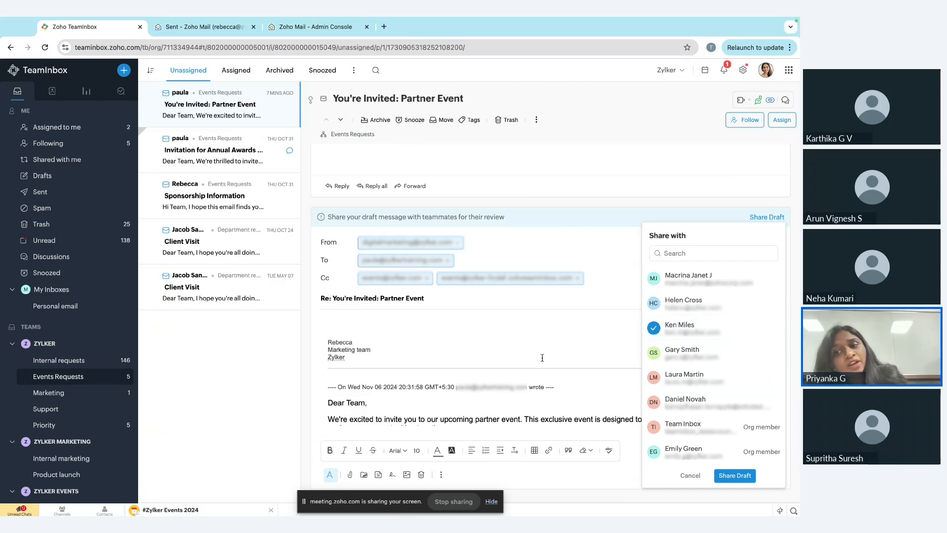
pyautogui.click(578, 352)
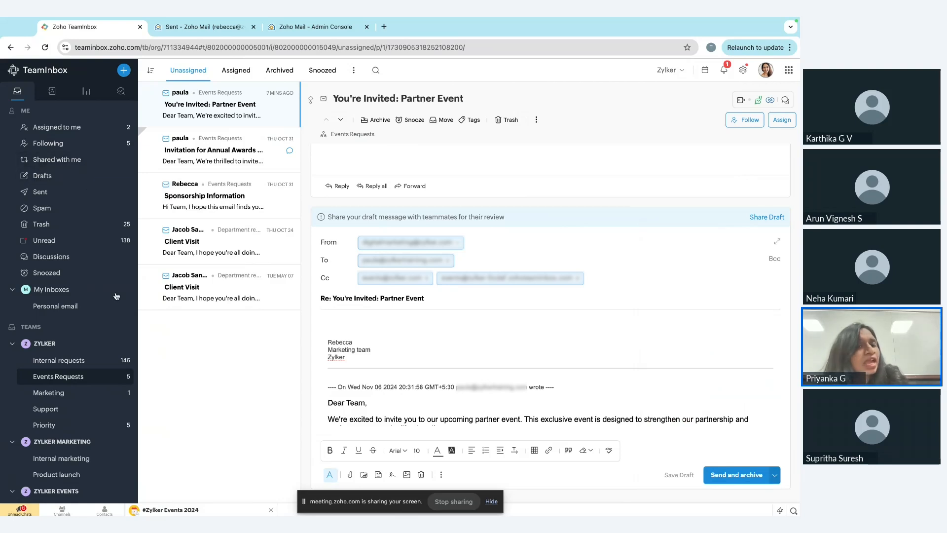
# View the Zylker team contacts and the channel options for adding more details to the displayed contact.
pyautogui.scroll(-3, 88, 170)
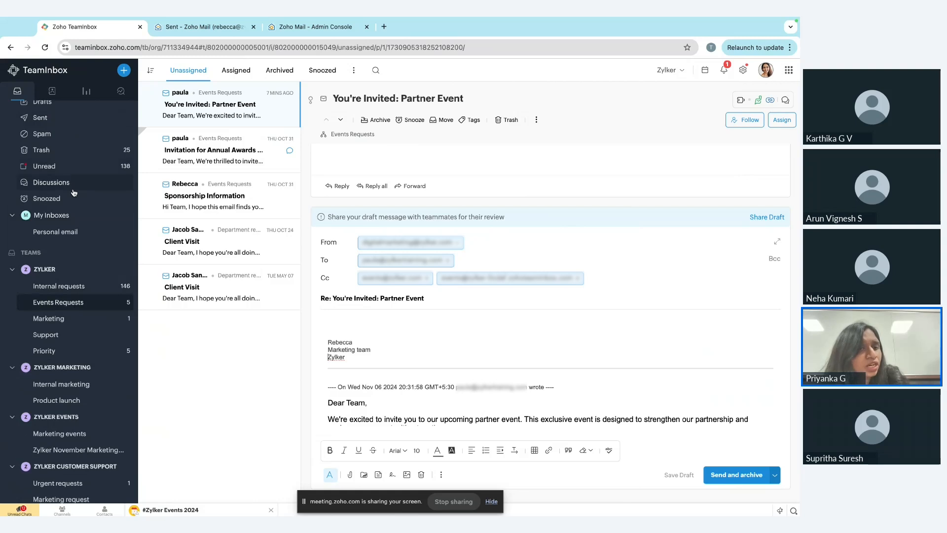
pyautogui.scroll(-1, 74, 198)
pyautogui.scroll(4, 73, 199)
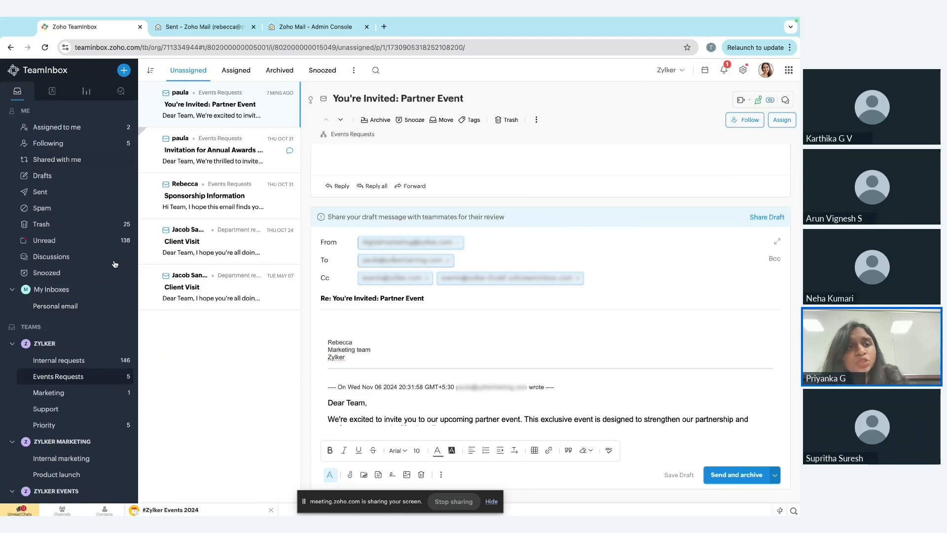
pyautogui.click(51, 91)
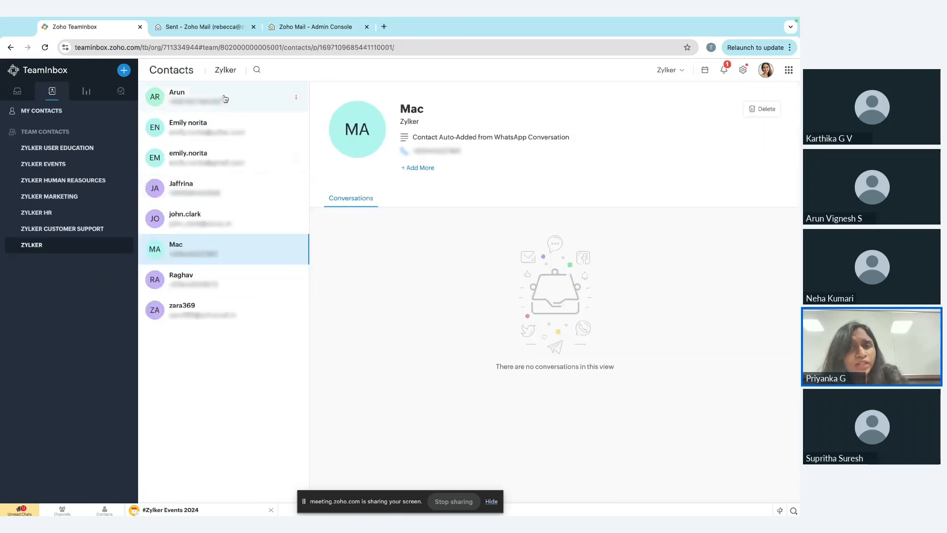
pyautogui.moveTo(440, 147)
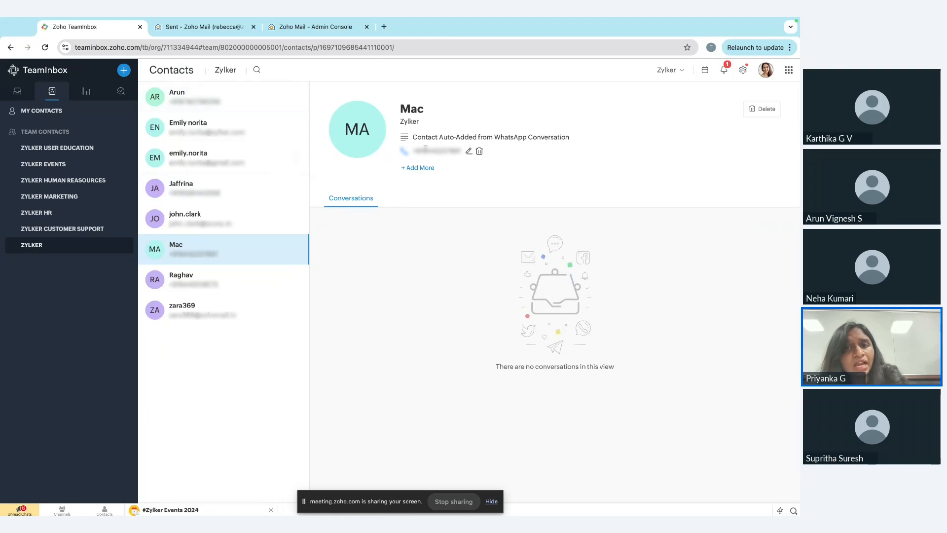
pyautogui.click(423, 167)
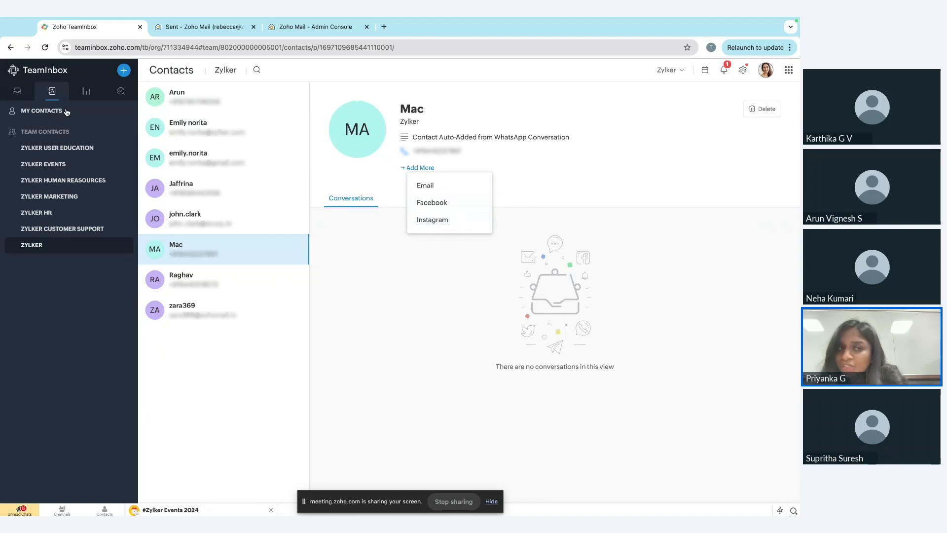
pyautogui.click(52, 94)
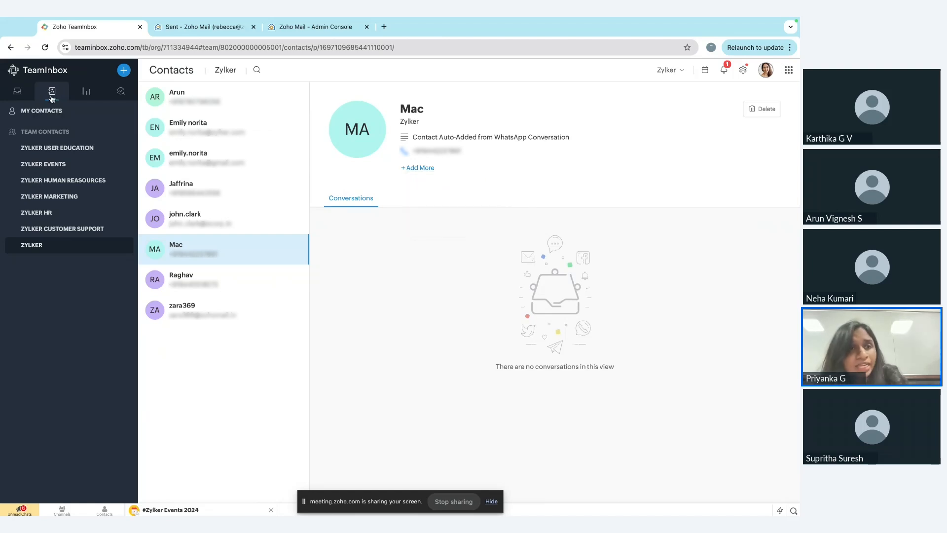
# Return to the Events Requests inbox and discard the unsent reply draft.
pyautogui.click(17, 91)
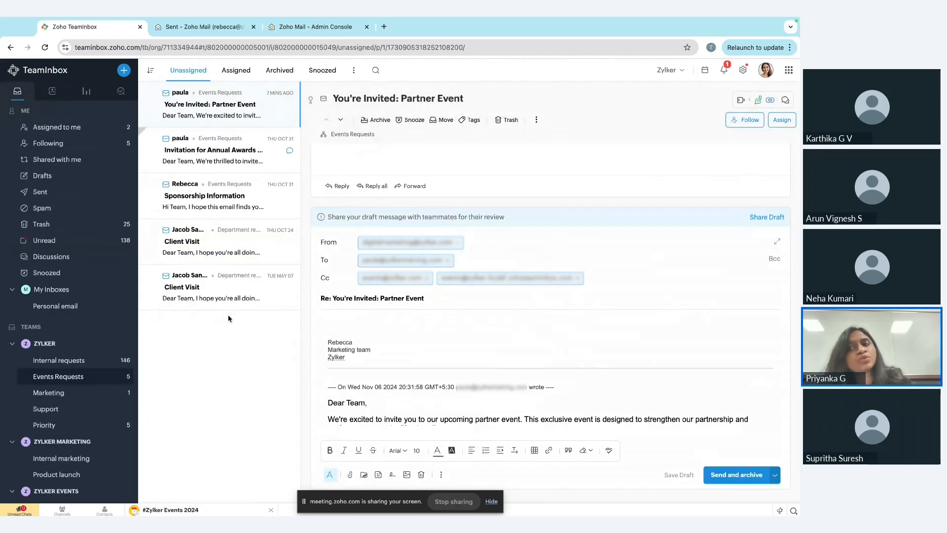
pyautogui.click(421, 474)
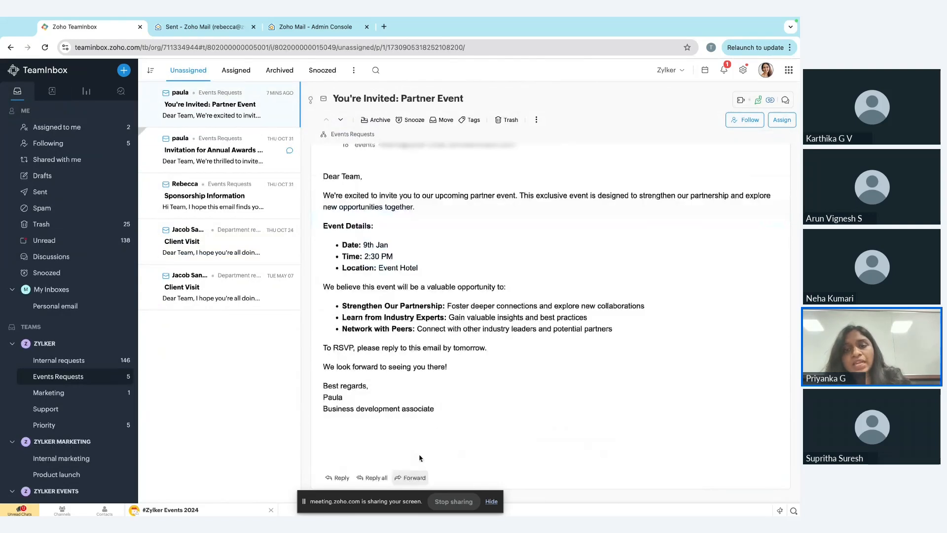
# Switch to the presentation, show the slide on leveraging TeamInbox's powerful elements, and return to Zoho TeamInbox.
pyautogui.hotkey('ctrl', 'Left')
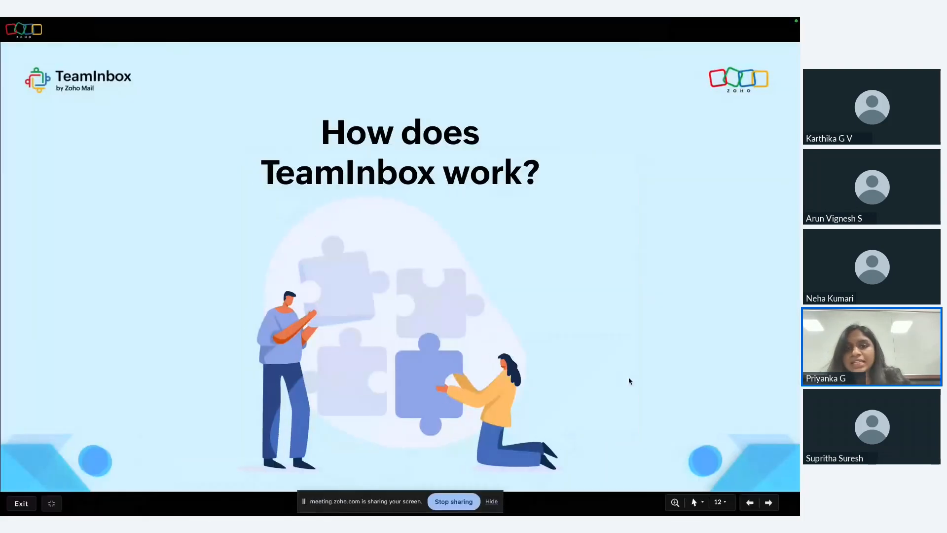
pyautogui.click(553, 297)
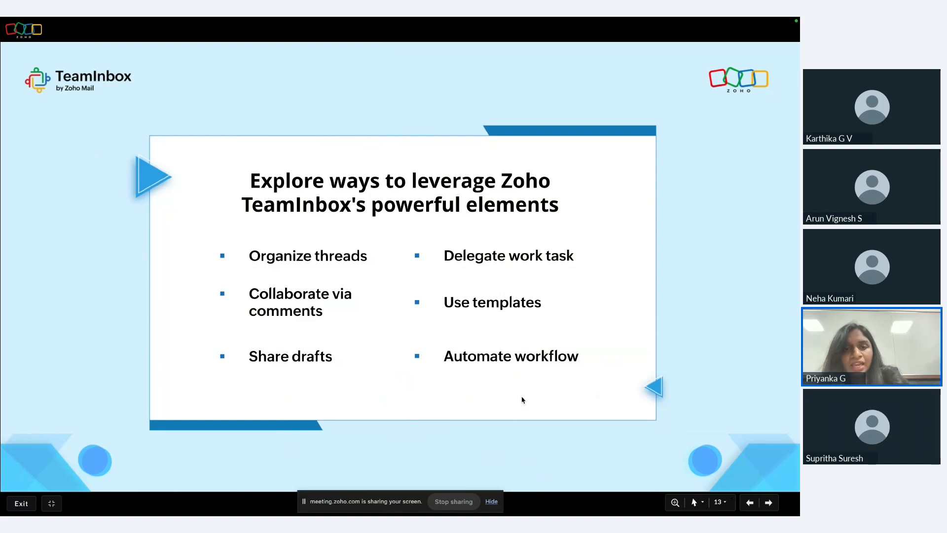
pyautogui.hotkey('ctrl', 'Right')
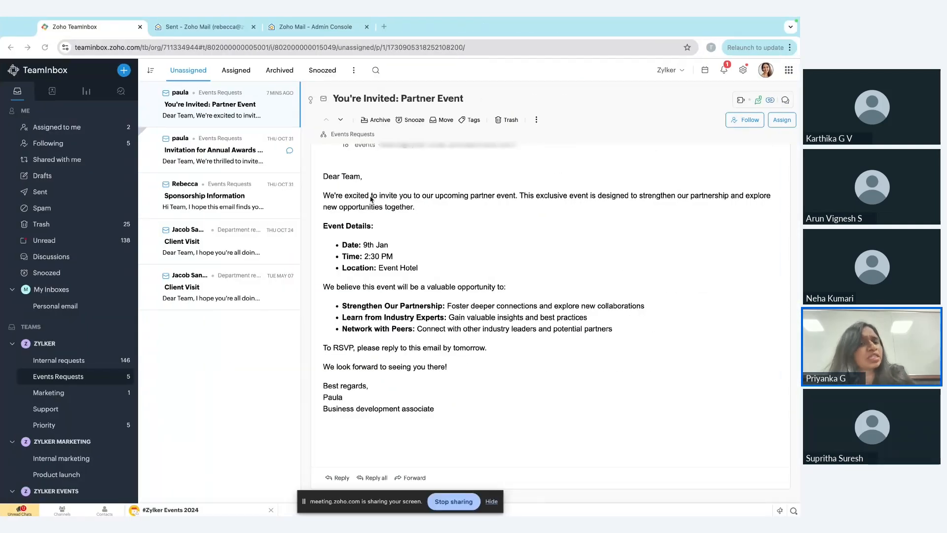
# Start a reply to all on the partner event invitation and assign the thread to yourself.
pyautogui.scroll(1, 371, 199)
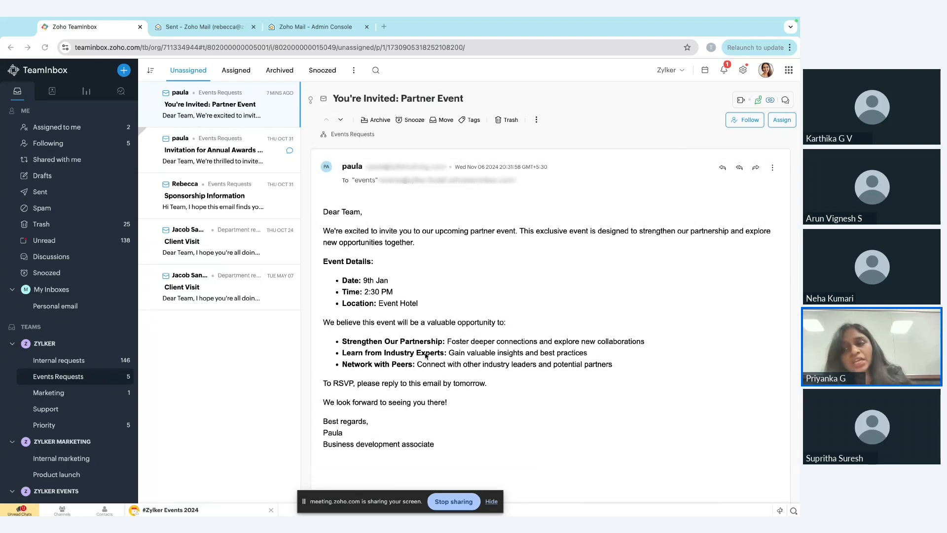
pyautogui.click(739, 169)
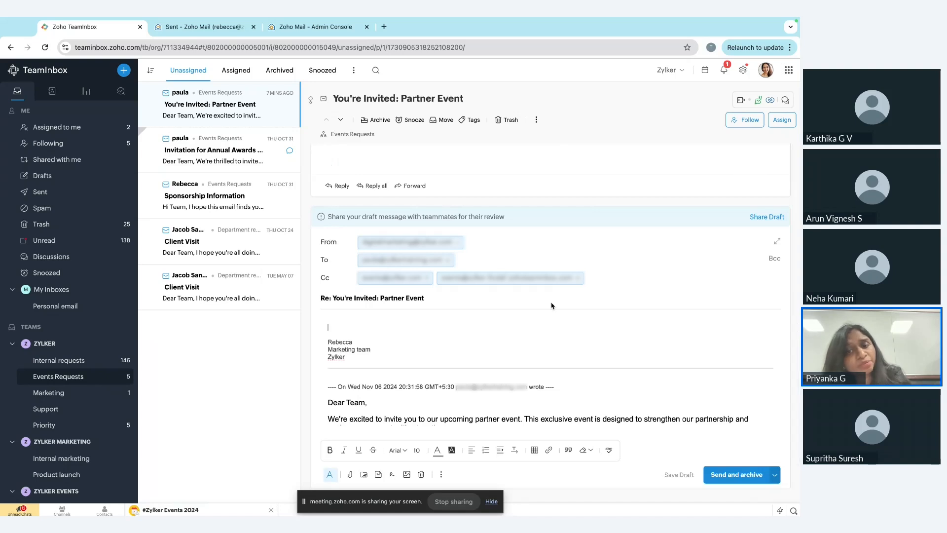
pyautogui.scroll(7, 551, 306)
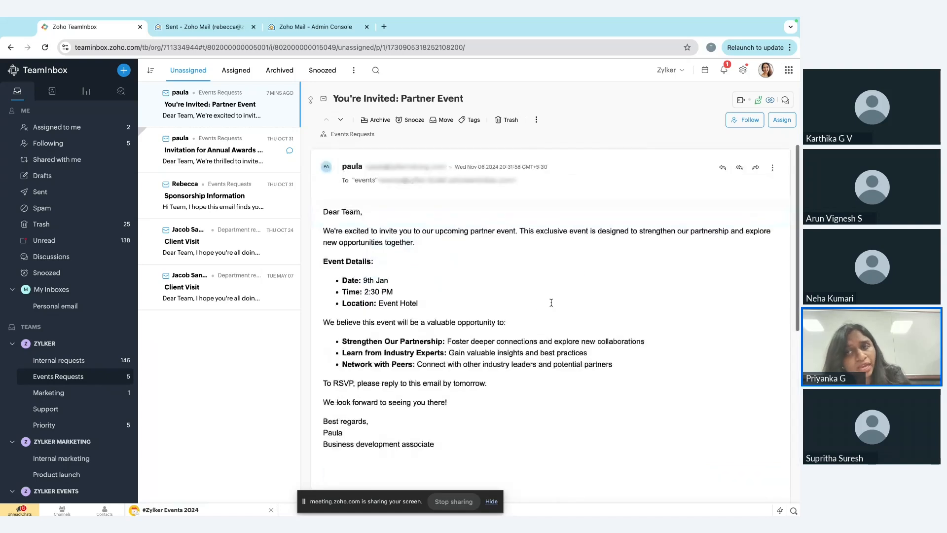
pyautogui.click(790, 118)
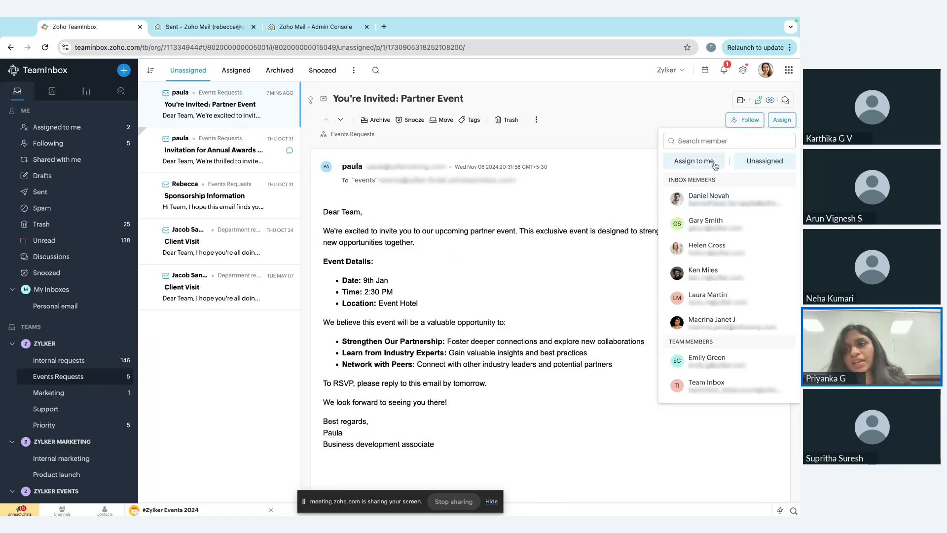
pyautogui.click(715, 166)
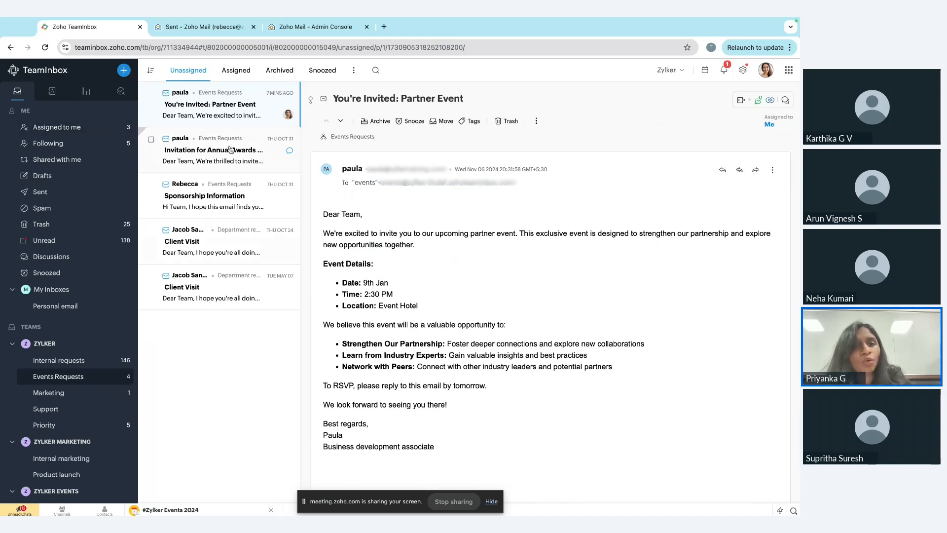
# Open the "Invitation for Annual Awards Ceremony" thread and assign it to yourself.
pyautogui.click(243, 160)
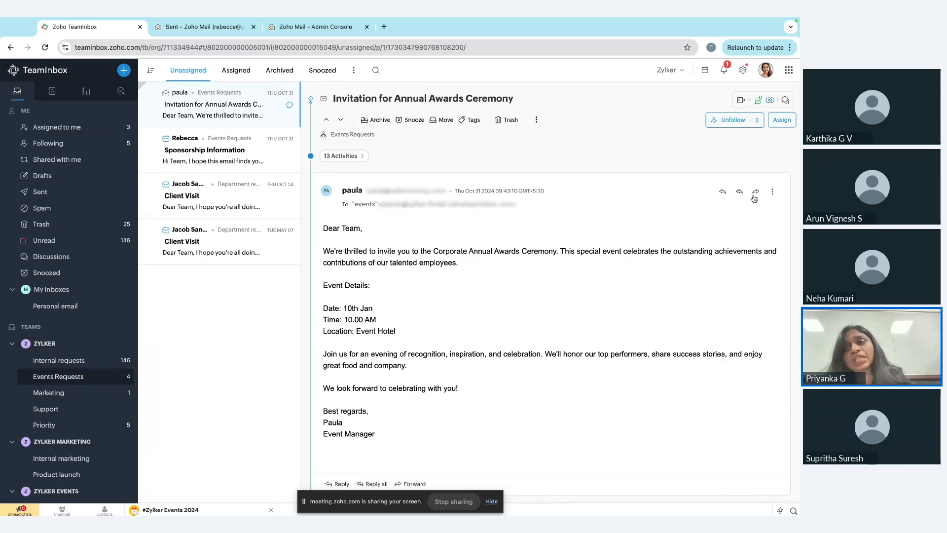
pyautogui.click(779, 122)
pyautogui.click(708, 160)
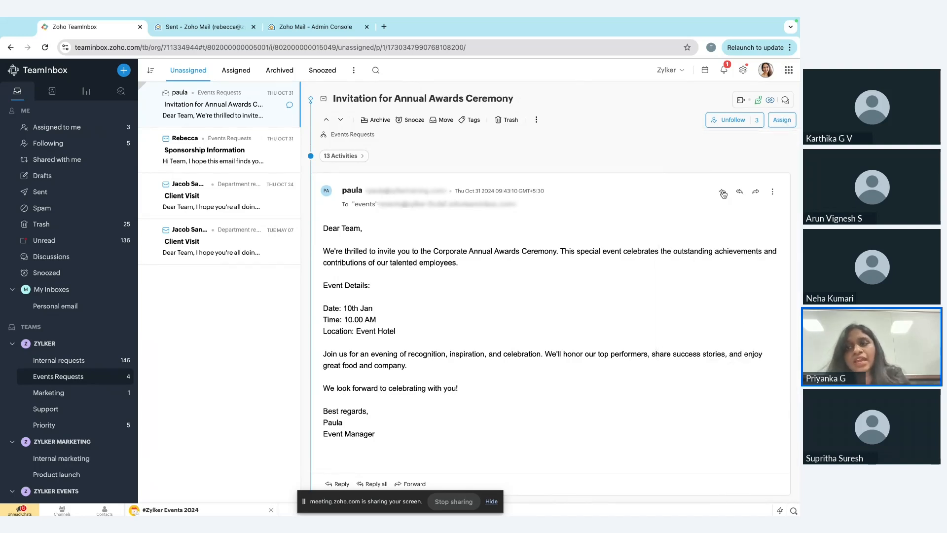
# Open the "Sponsorship Information" thread and assign it to the fourth listed inbox member.
pyautogui.click(235, 157)
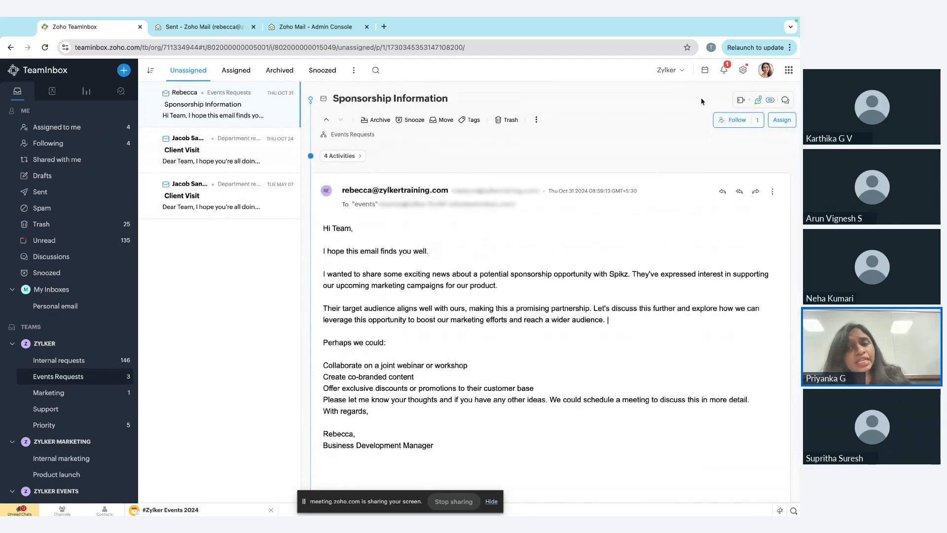
pyautogui.click(782, 120)
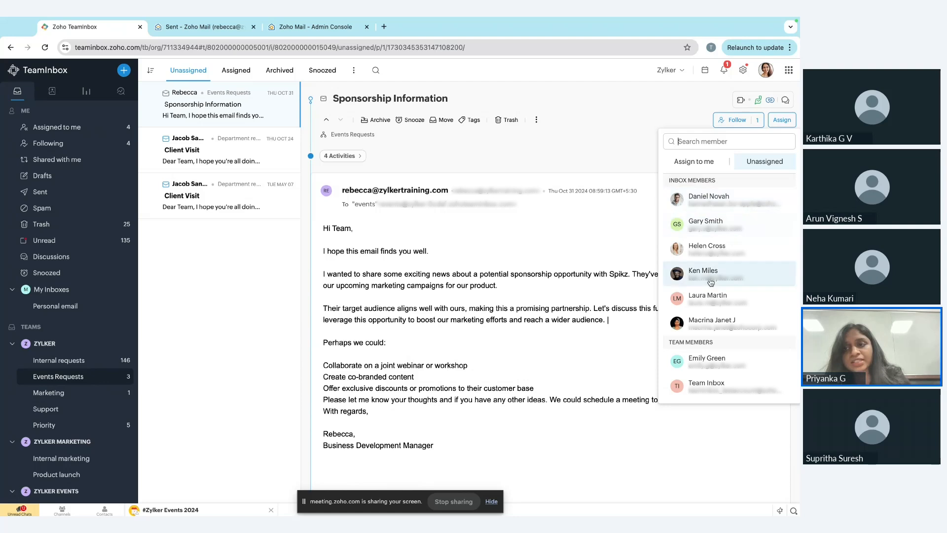
pyautogui.click(738, 274)
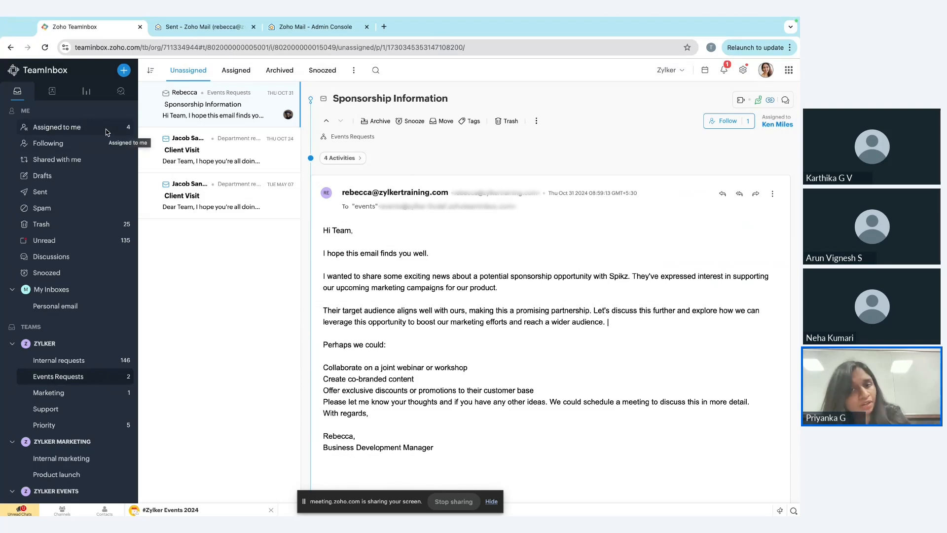
# Move the October 24 "Client Visit" thread from Events Requests to the Support inbox with the description "Do the needful".
pyautogui.click(221, 149)
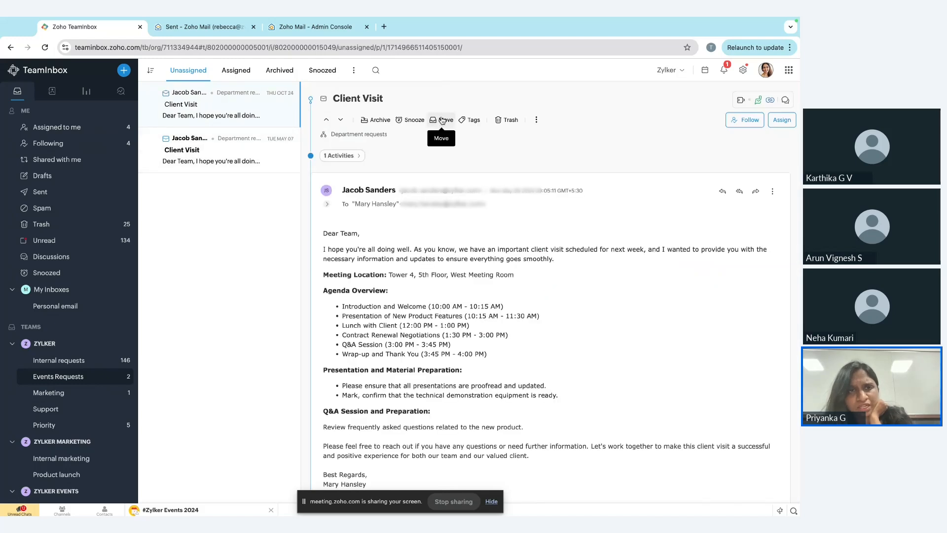
pyautogui.click(443, 120)
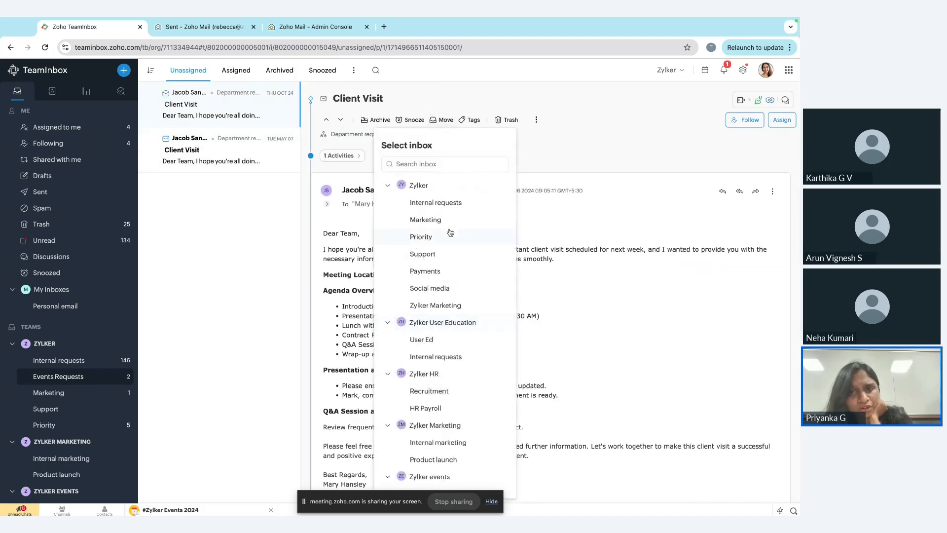
pyautogui.click(541, 134)
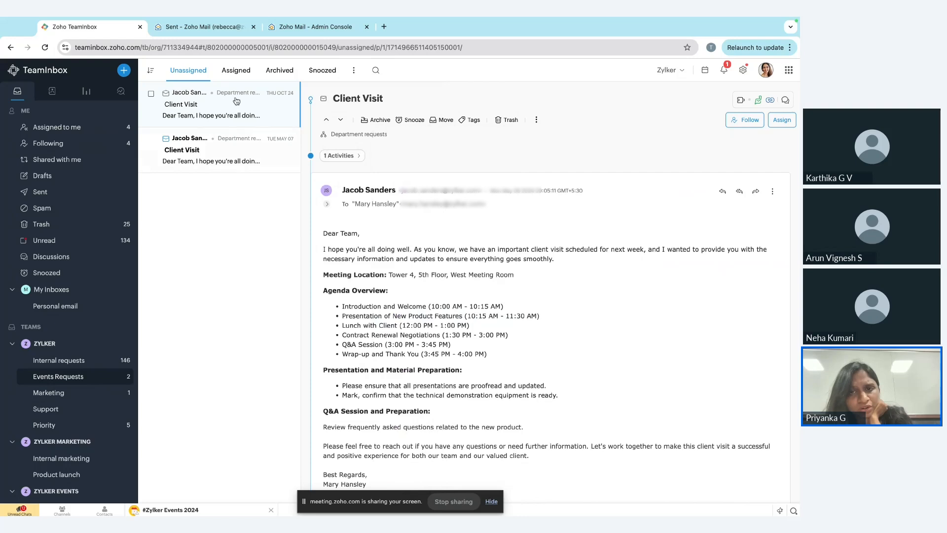
pyautogui.moveTo(236, 101); pyautogui.dragTo(48, 408)
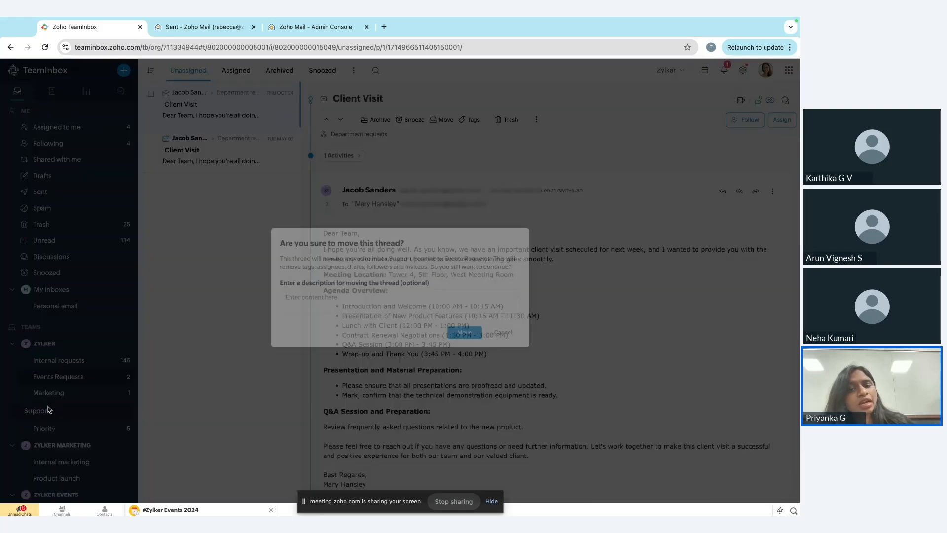
pyautogui.click(357, 293)
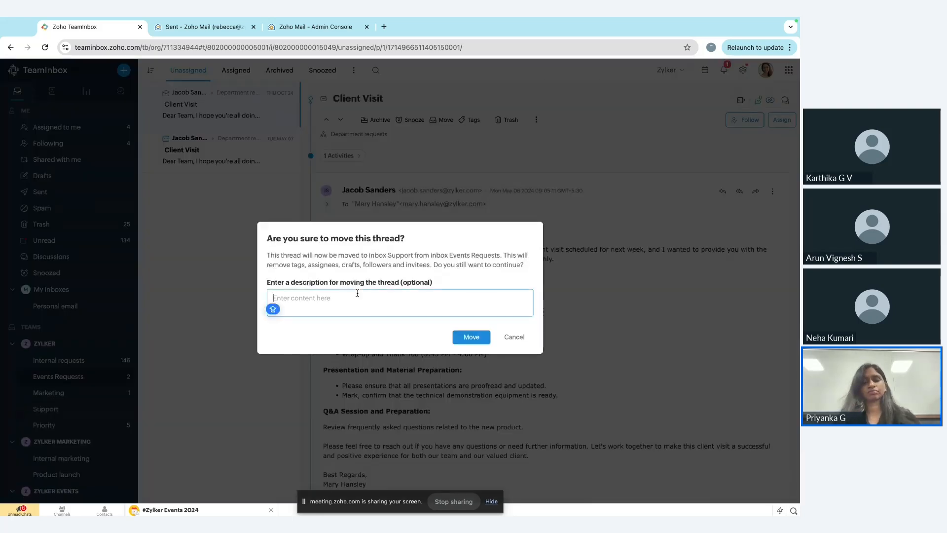
pyautogui.write('Do')
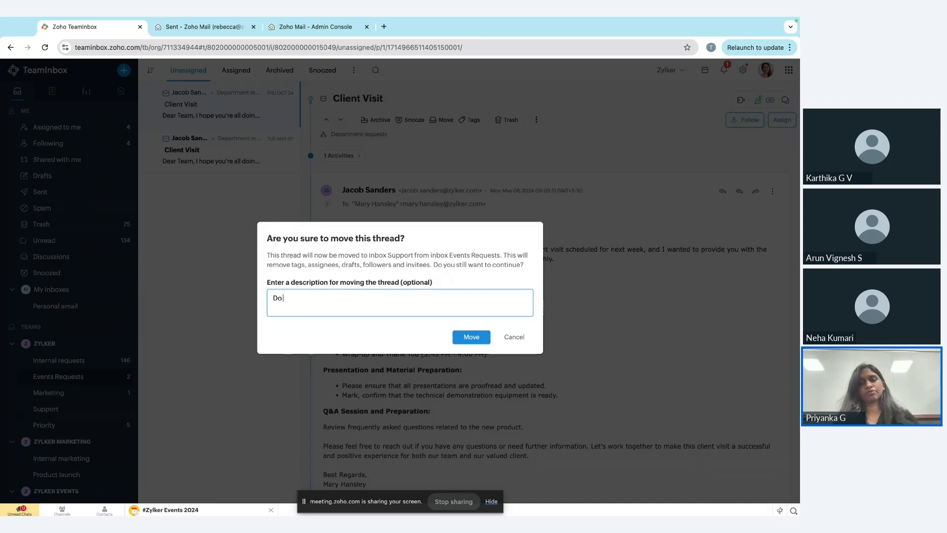
pyautogui.write(' the needfu')
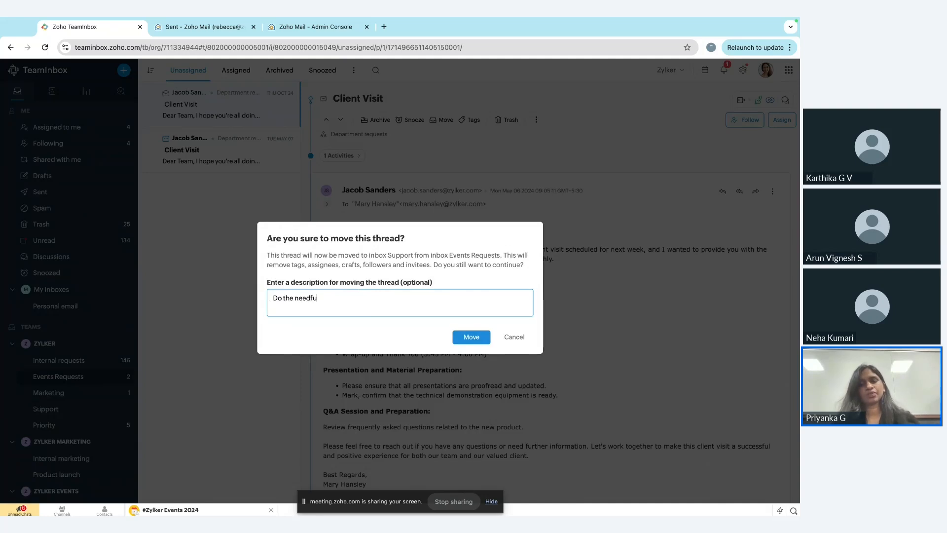
pyautogui.write('l')
pyautogui.click(470, 337)
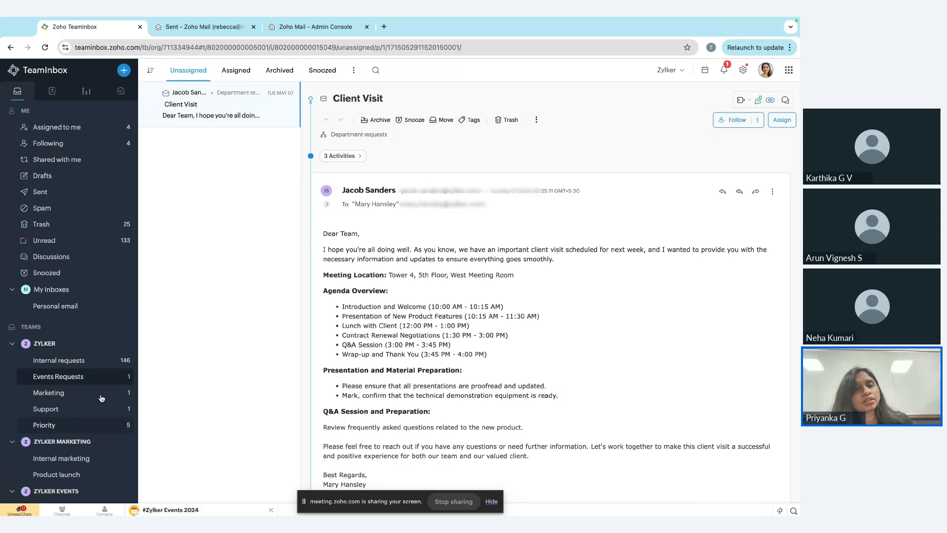
# Move the remaining May 7 "Client Visit" thread to the Priority inbox with the description "Review this".
pyautogui.moveTo(195, 104); pyautogui.dragTo(43, 428)
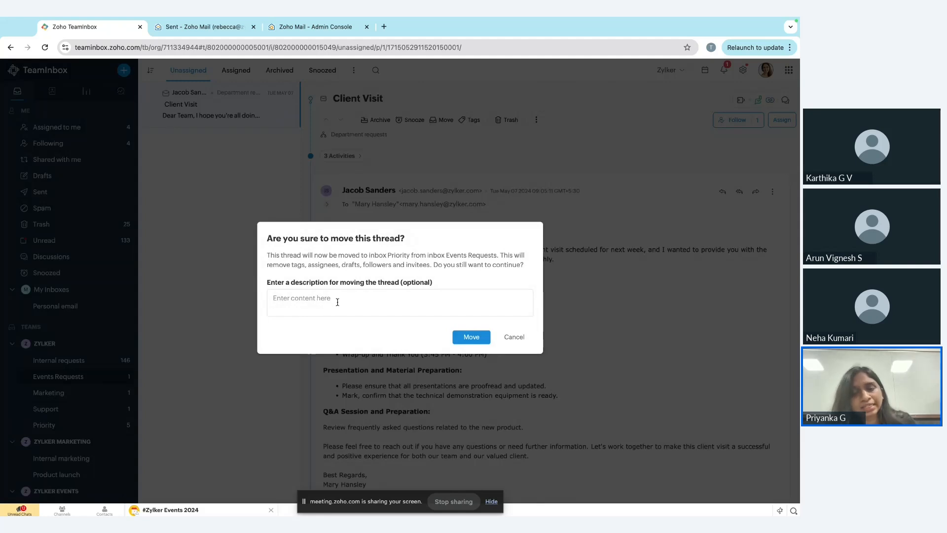
pyautogui.click(337, 303)
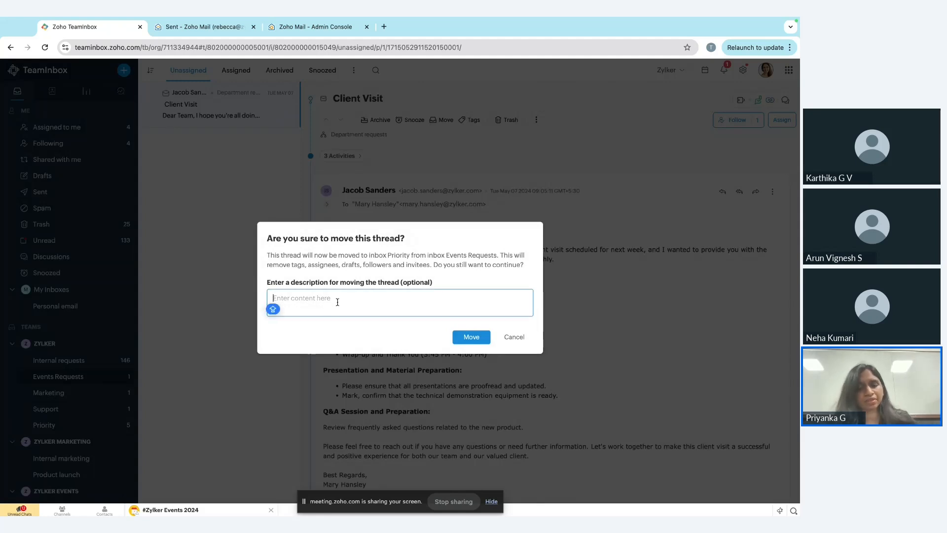
pyautogui.write('R')
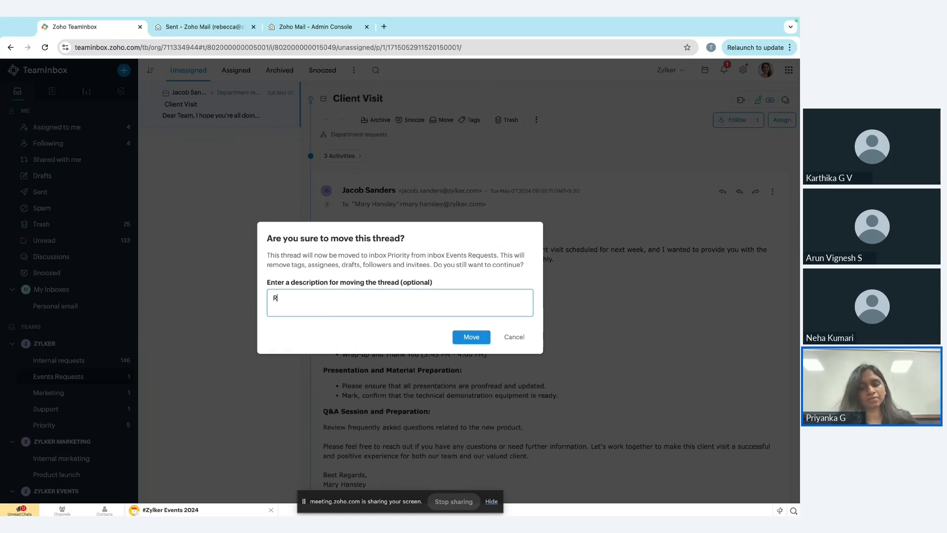
pyautogui.write('eview this')
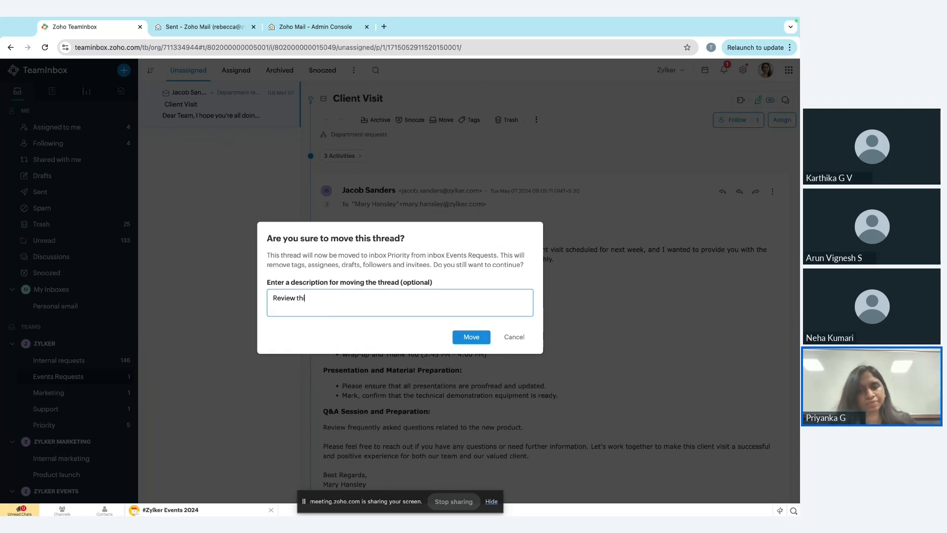
pyautogui.click(471, 337)
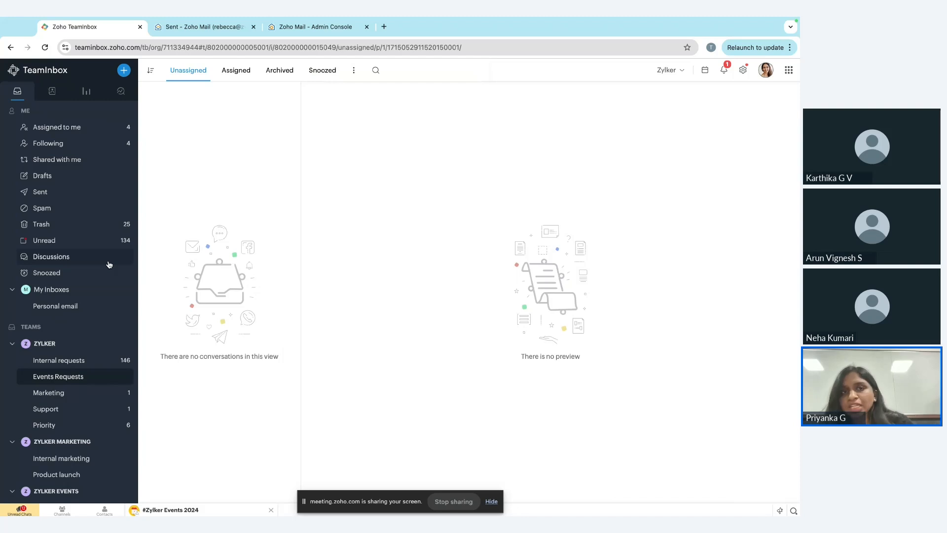
# From the threads assigned to you, reply to all on the partner event invitation with the saved thank-you text, then send and archive it.
pyautogui.click(75, 126)
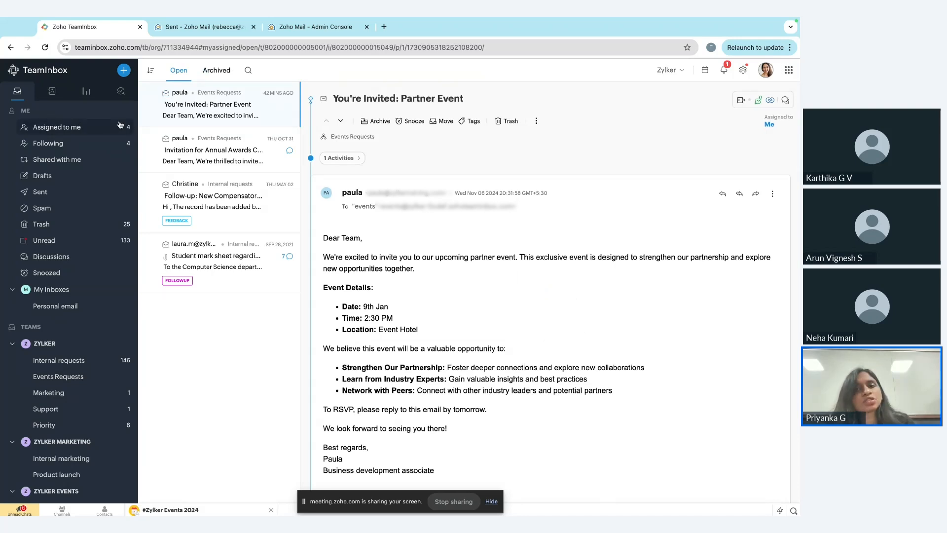
pyautogui.scroll(-1, 383, 264)
pyautogui.scroll(-1, 383, 264)
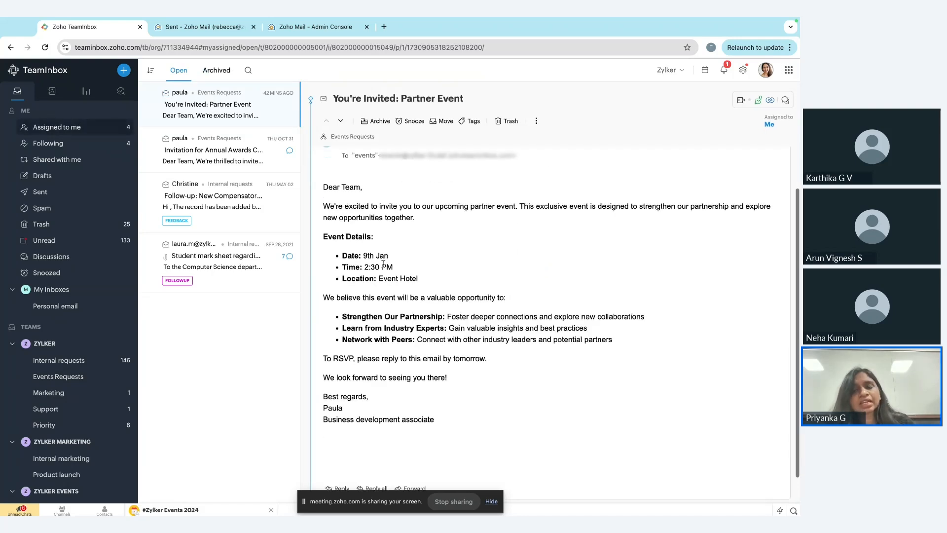
pyautogui.scroll(2, 383, 264)
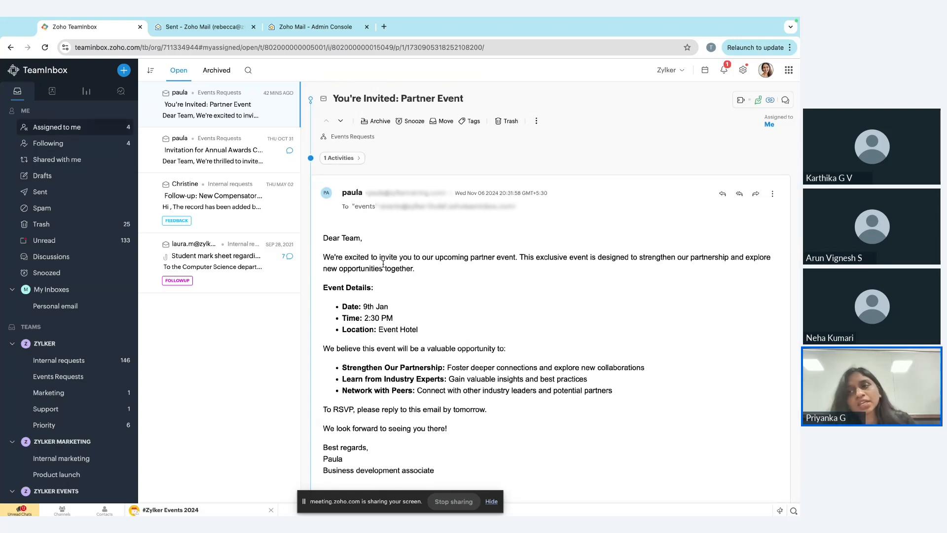
pyautogui.click(739, 194)
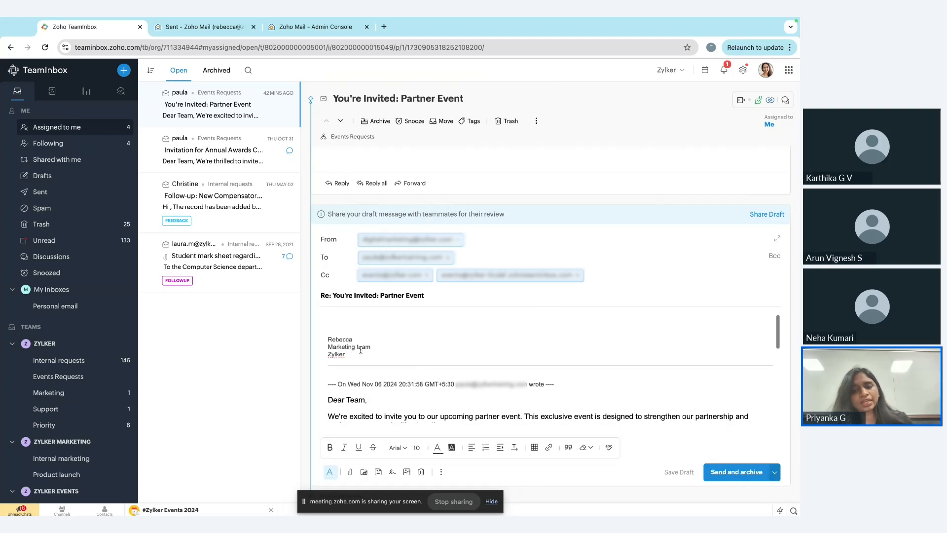
pyautogui.write('repl')
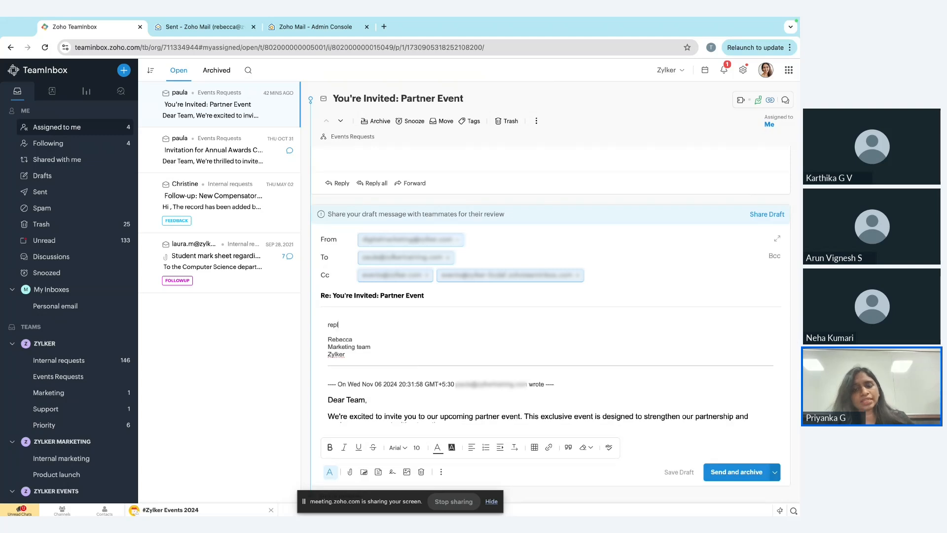
pyautogui.press('Return')
pyautogui.scroll(-2, 342, 384)
pyautogui.scroll(2, 346, 382)
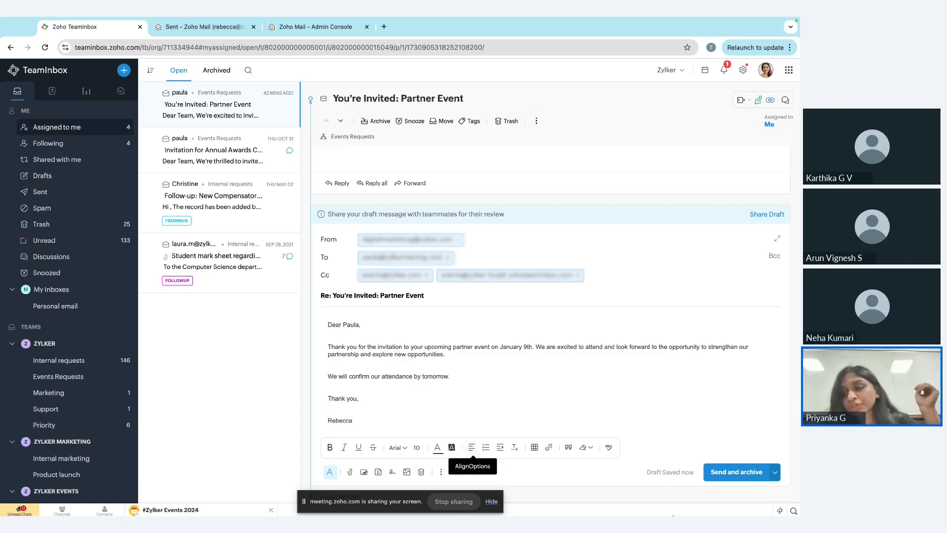
pyautogui.click(746, 473)
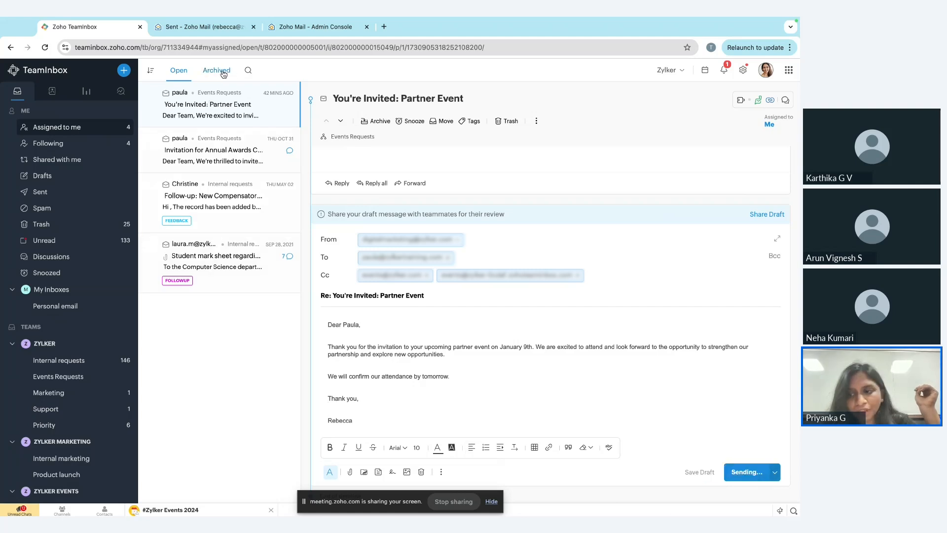
# Review the comments on the "Invitation for Annual Awards Ceremony" thread and snooze it until November 6, 2024 at 10:16 PM.
pyautogui.click(217, 163)
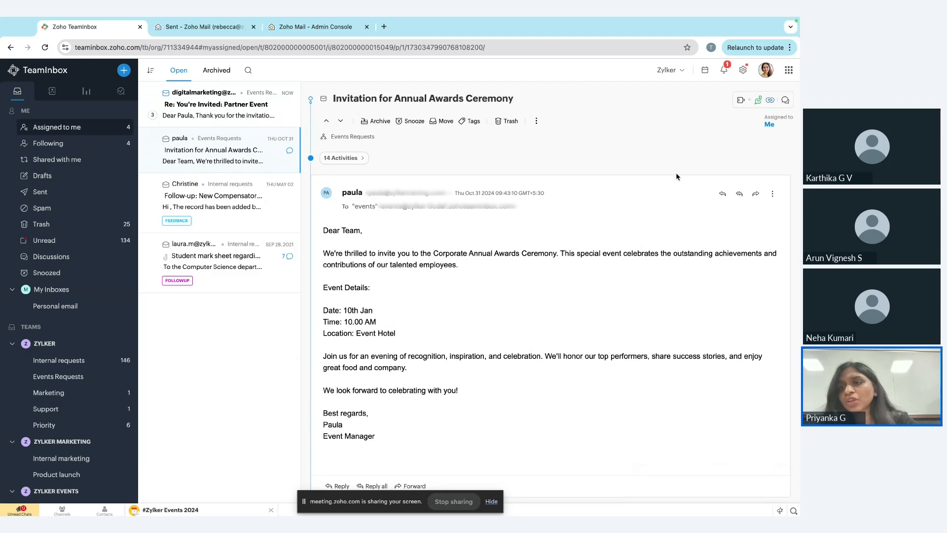
pyautogui.click(784, 101)
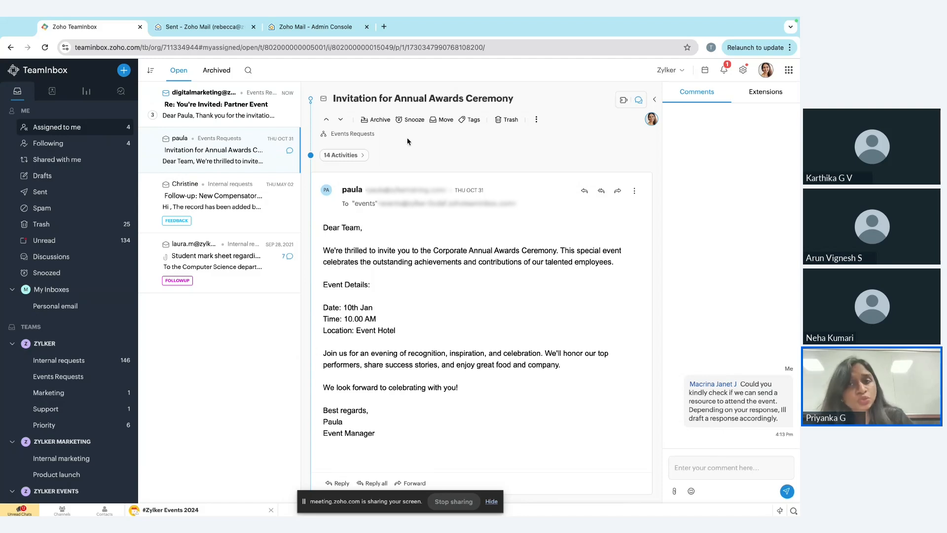
pyautogui.click(412, 120)
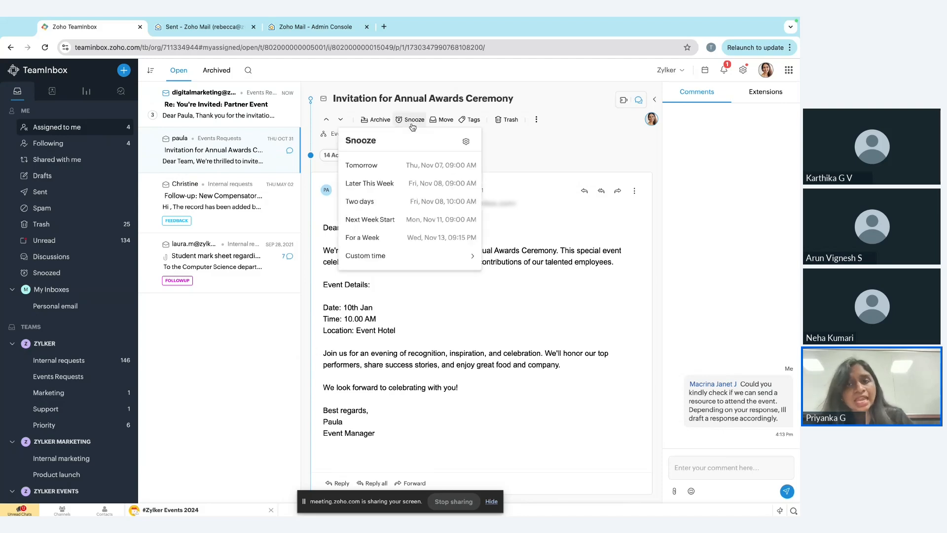
pyautogui.click(407, 255)
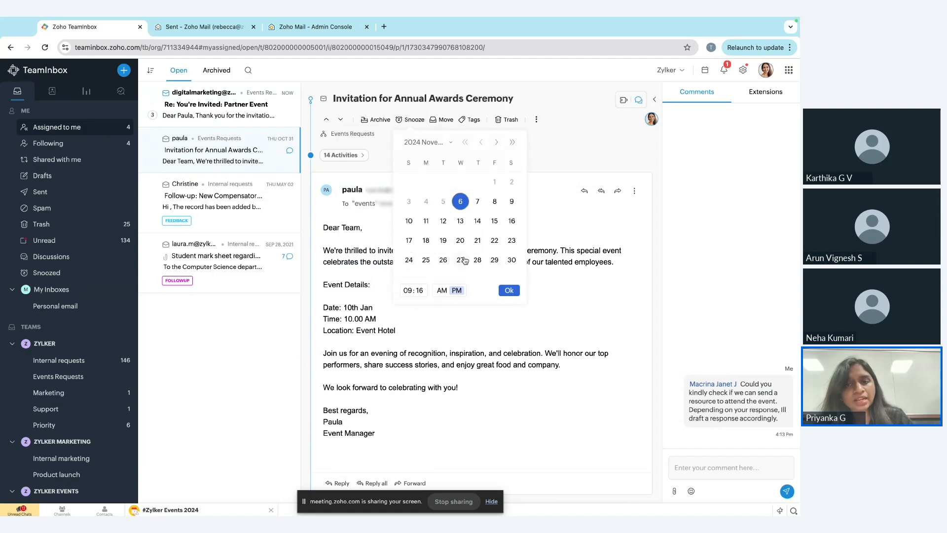
pyautogui.click(409, 292)
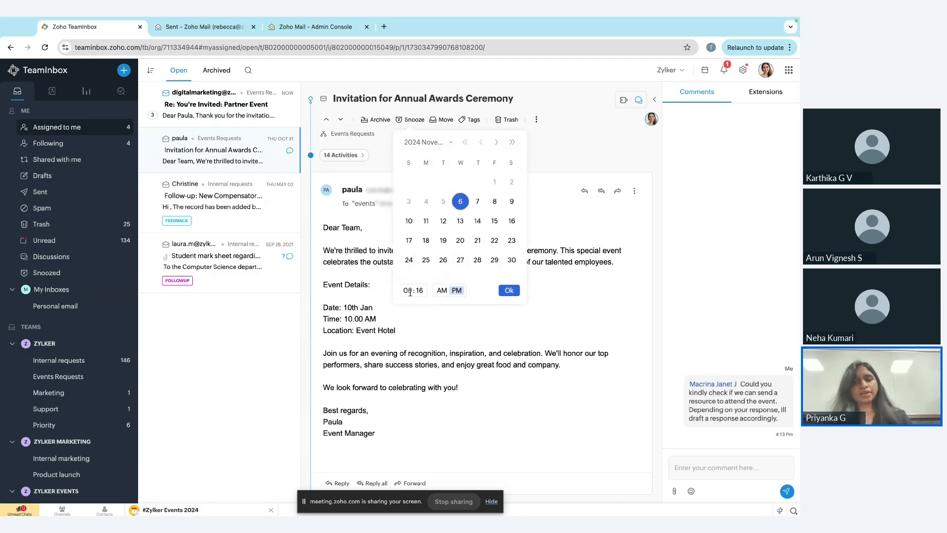
pyautogui.press('BackSpace')
pyautogui.write('10')
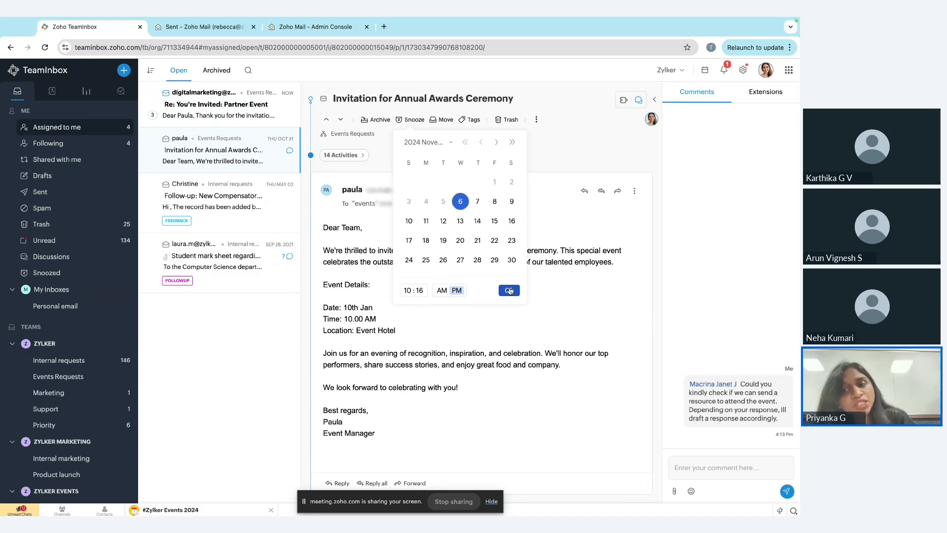
pyautogui.click(509, 291)
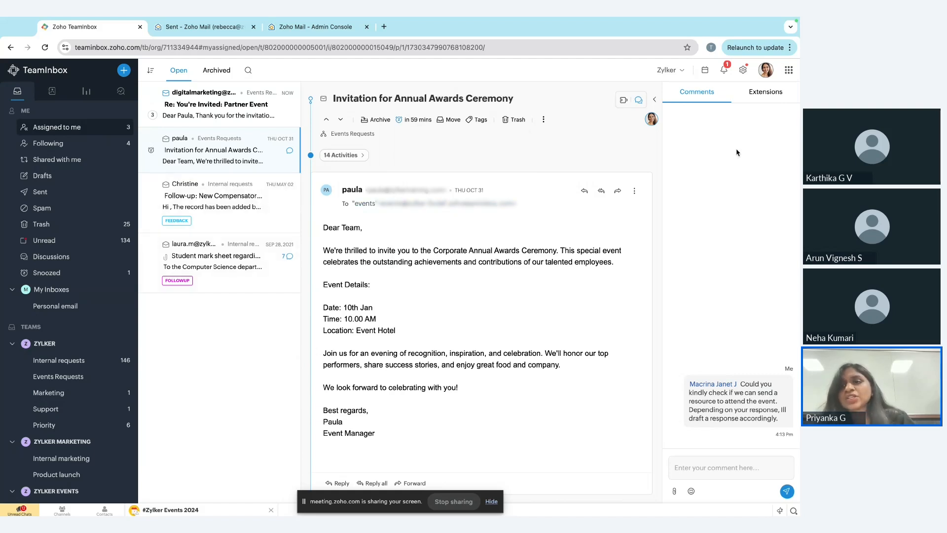
pyautogui.click(657, 101)
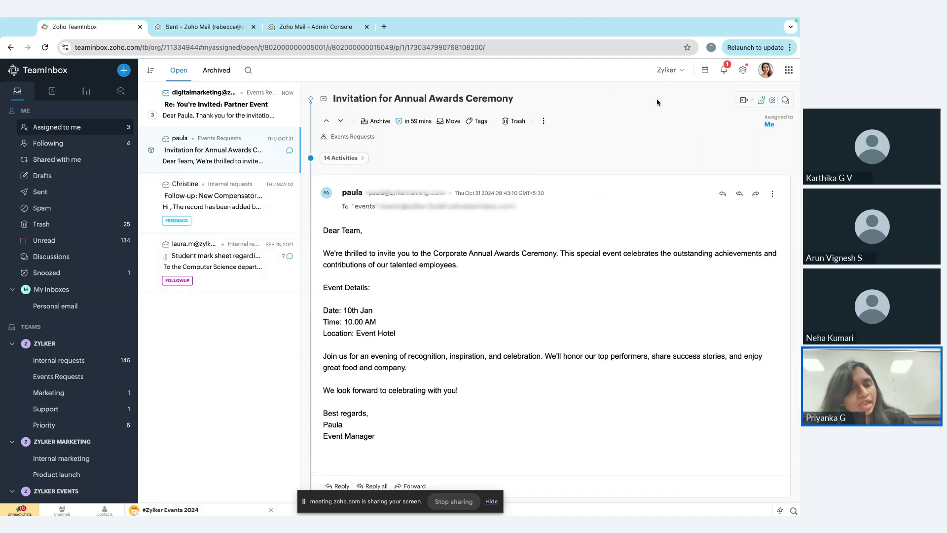
# View the followed threads and the threads shared with you, and return to the threads assigned to you.
pyautogui.click(90, 144)
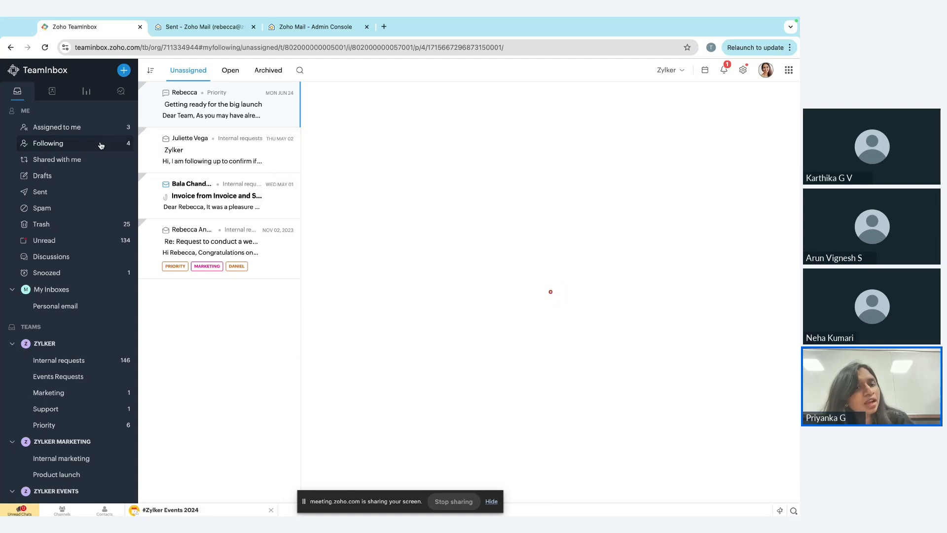
pyautogui.click(78, 159)
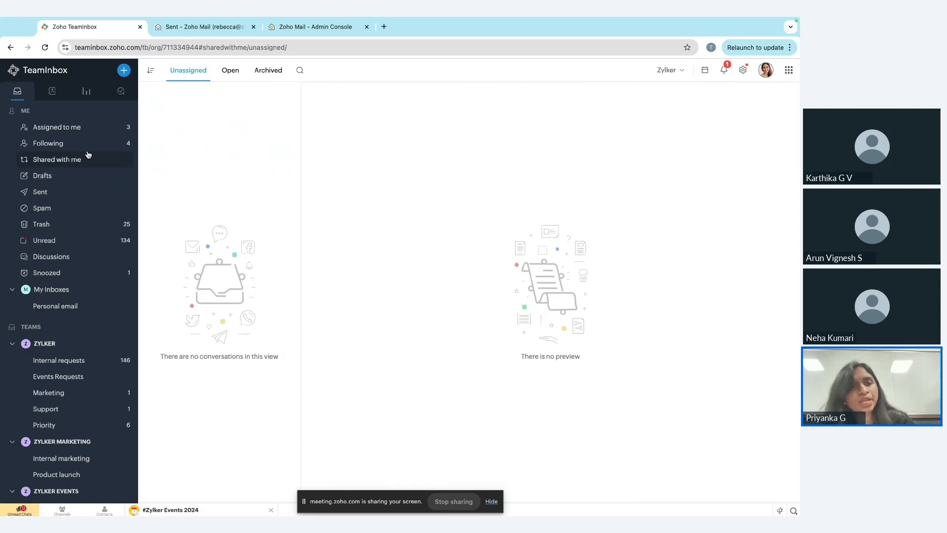
pyautogui.click(81, 131)
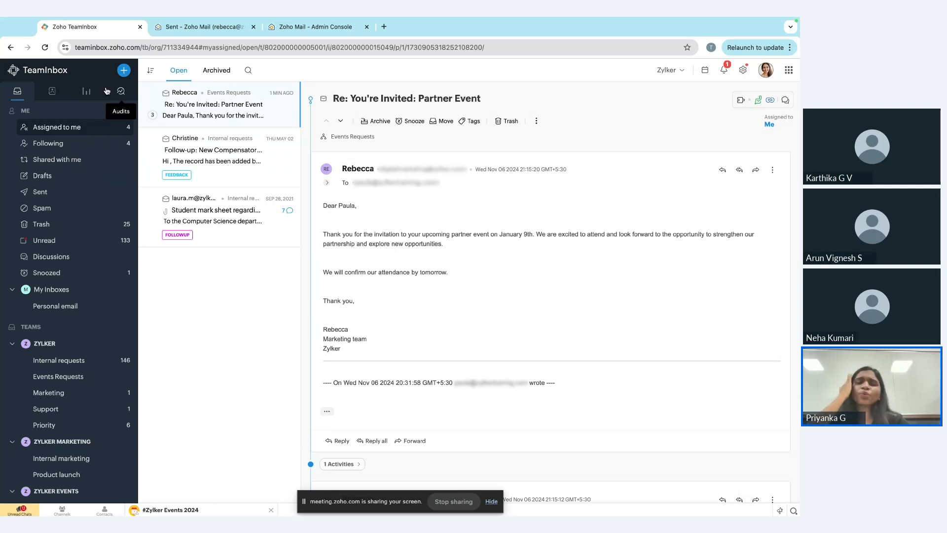
# Create a discussion named "Event ideas" in the Internal requests inbox, using the saved "discussion" text that asks the team for event suggestions.
pyautogui.click(124, 70)
pyautogui.moveTo(111, 225)
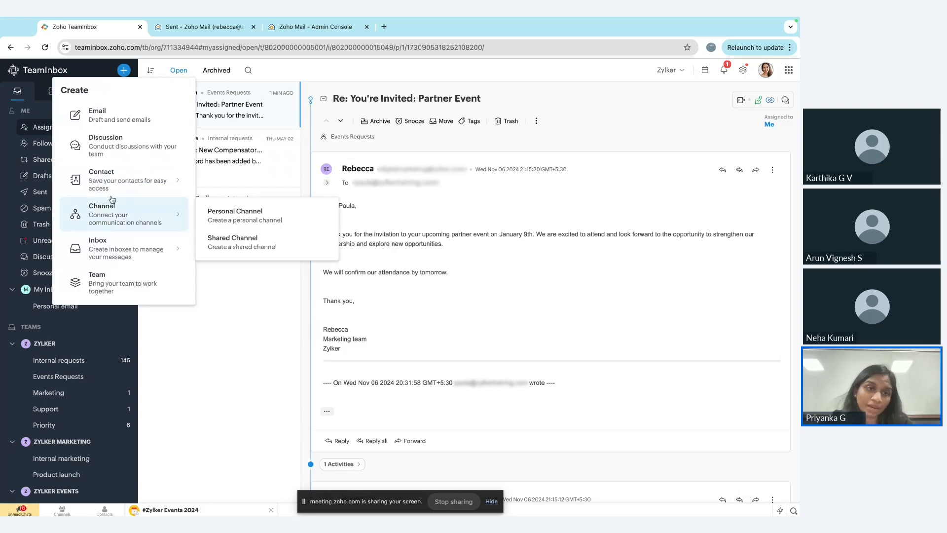
pyautogui.moveTo(74, 240)
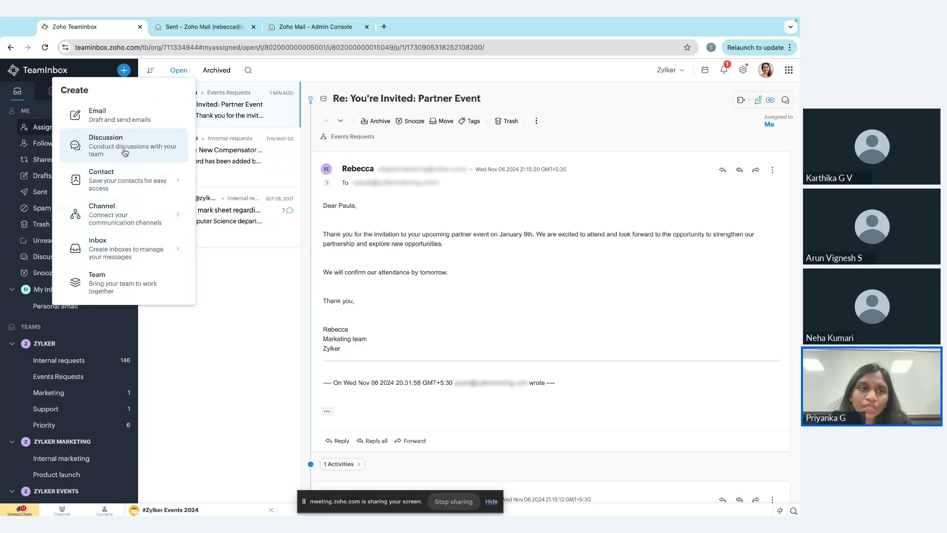
pyautogui.click(125, 153)
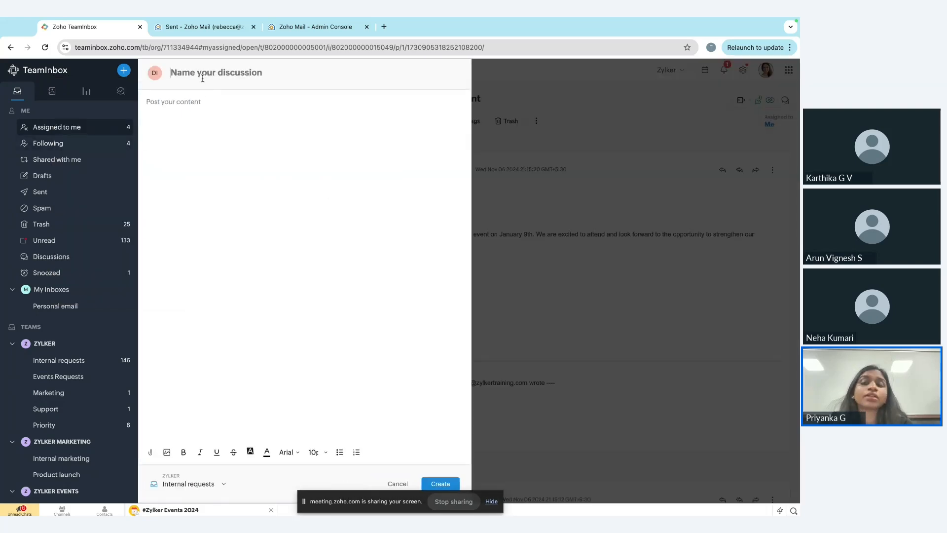
pyautogui.write('Ev')
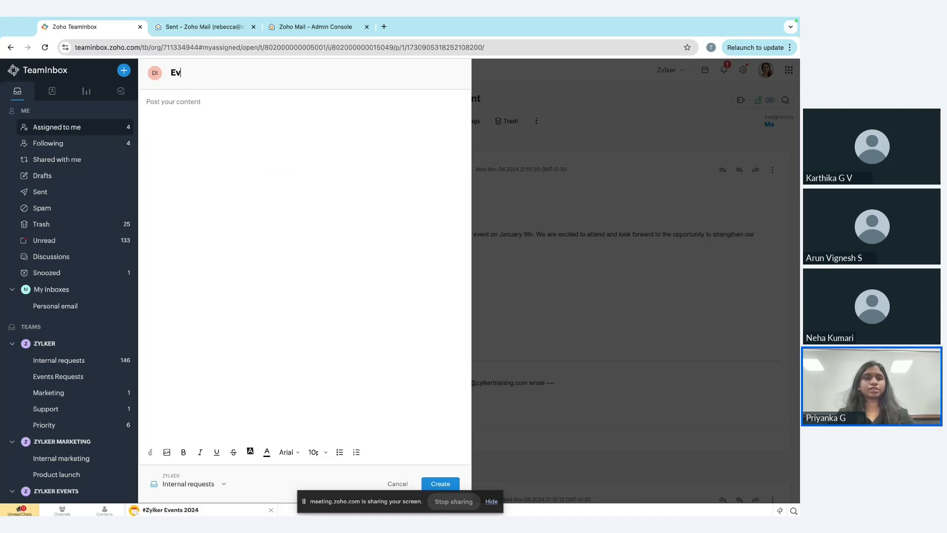
pyautogui.write('ent ideas')
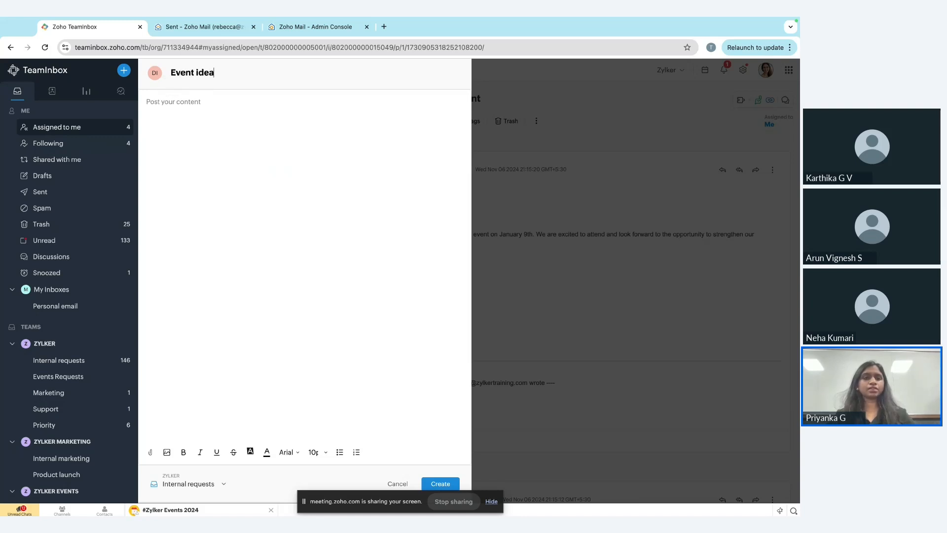
pyautogui.click(195, 100)
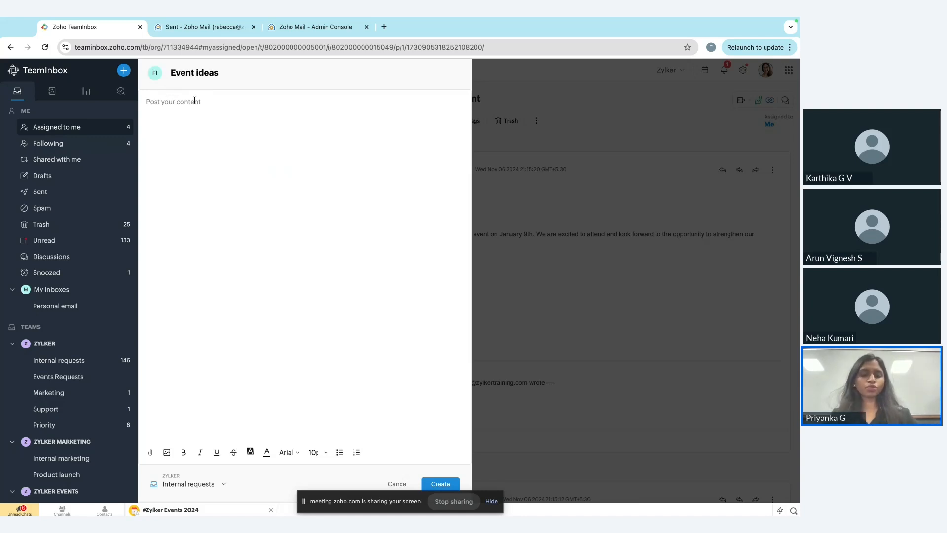
pyautogui.write('discuss')
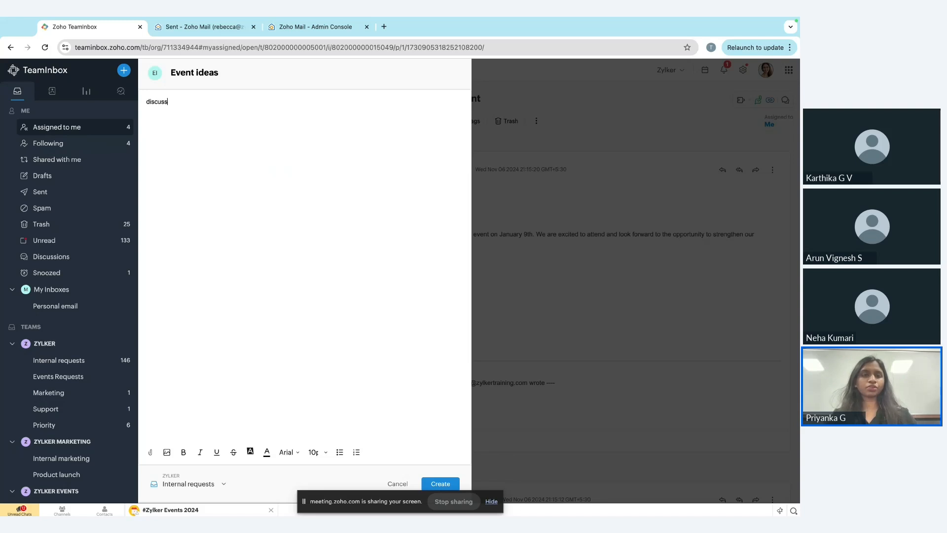
pyautogui.write('ion')
pyautogui.click(217, 169)
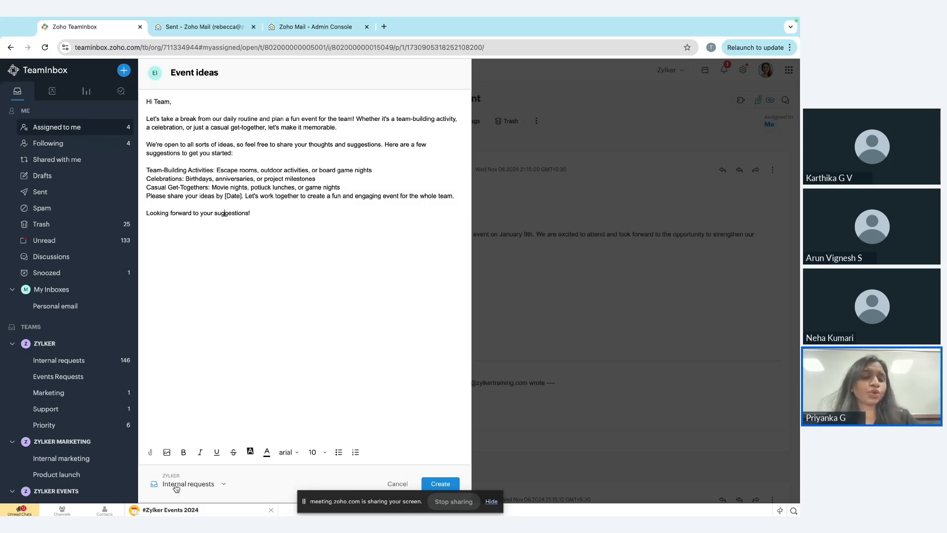
pyautogui.click(440, 482)
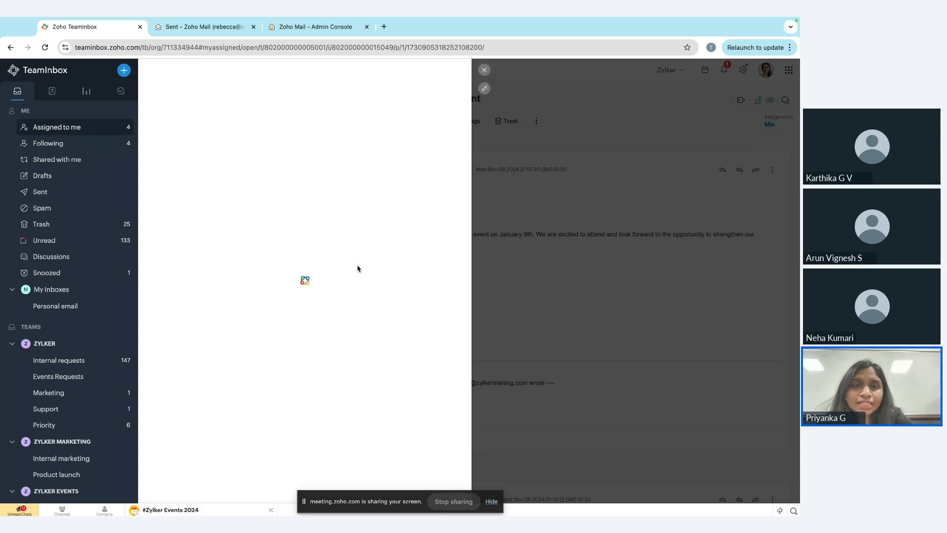
# Assign the "Event ideas" discussion to the inbox member fifth in the member list and close the discussion.
pyautogui.click(373, 73)
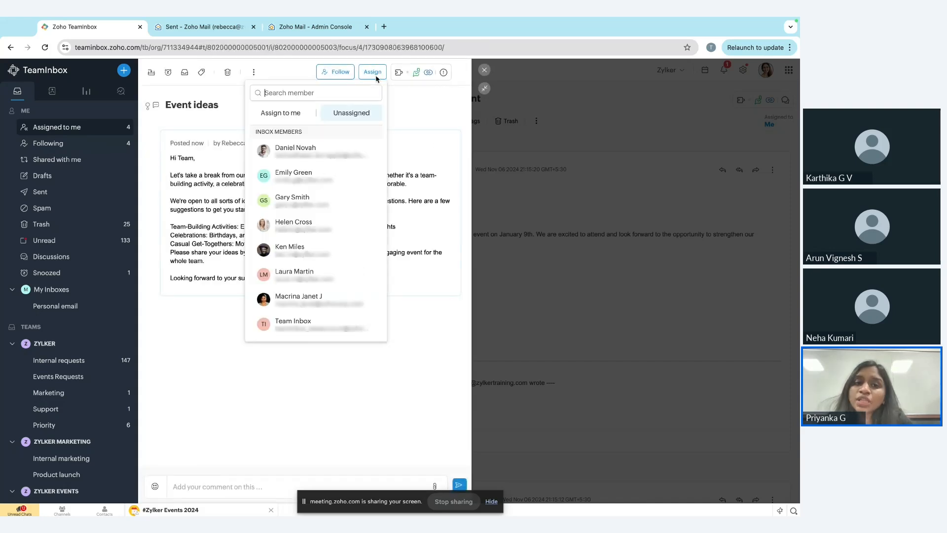
pyautogui.click(294, 253)
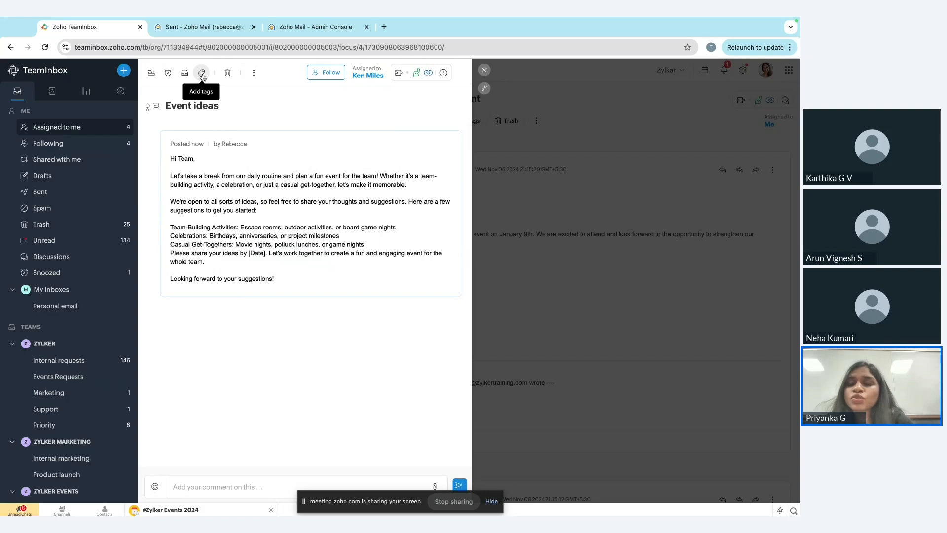
pyautogui.click(484, 69)
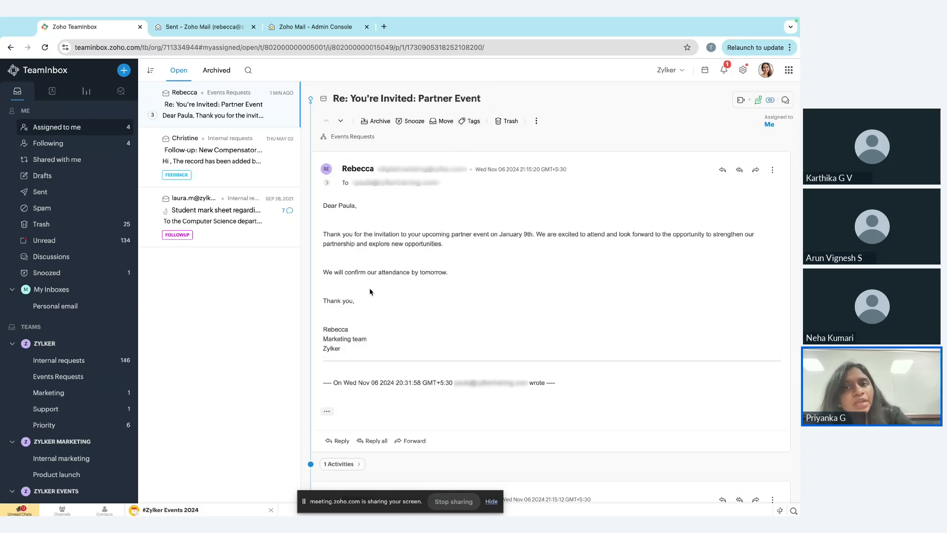
# Tag the "Re: You're Invited: Partner Event" thread as Marketing.
pyautogui.click(471, 121)
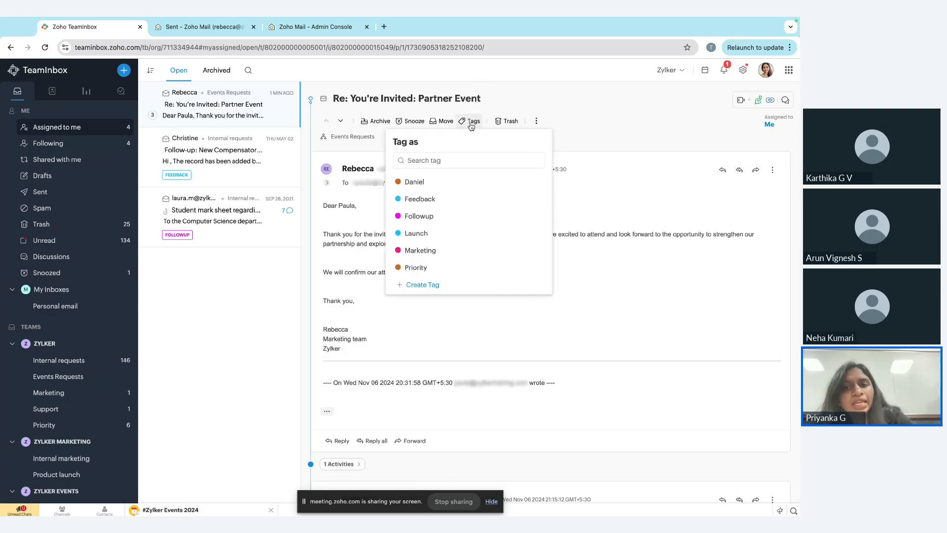
pyautogui.click(432, 252)
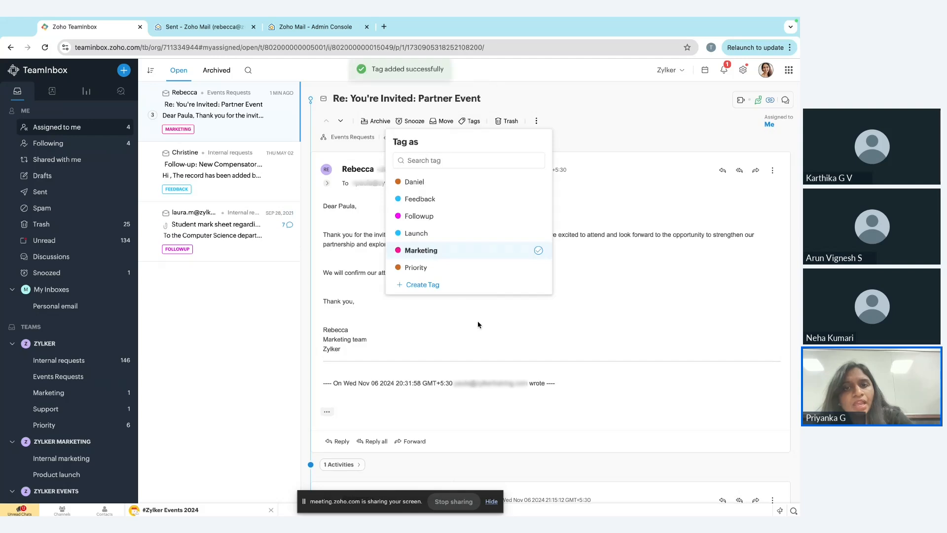
# Examine the search filters available for basic message details, inboxes, tags and teammates.
pyautogui.click(248, 72)
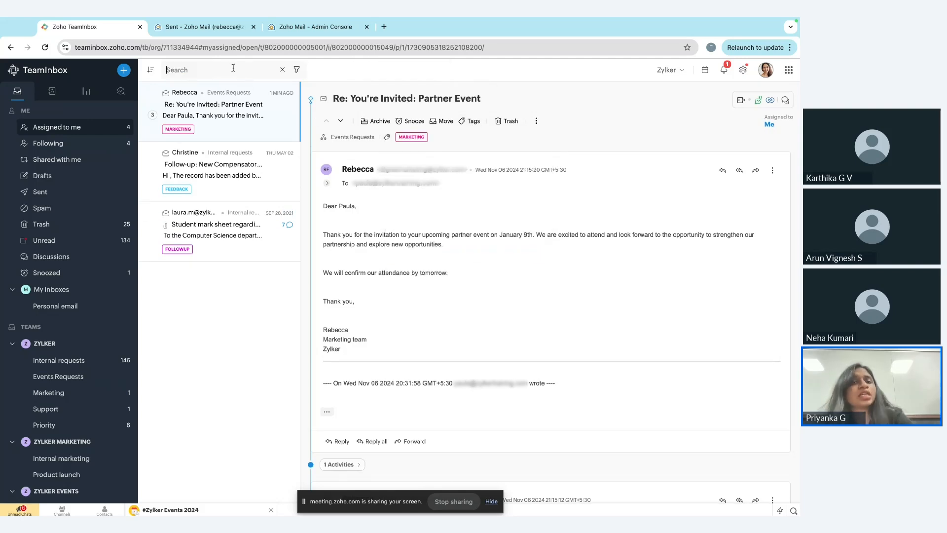
pyautogui.click(297, 70)
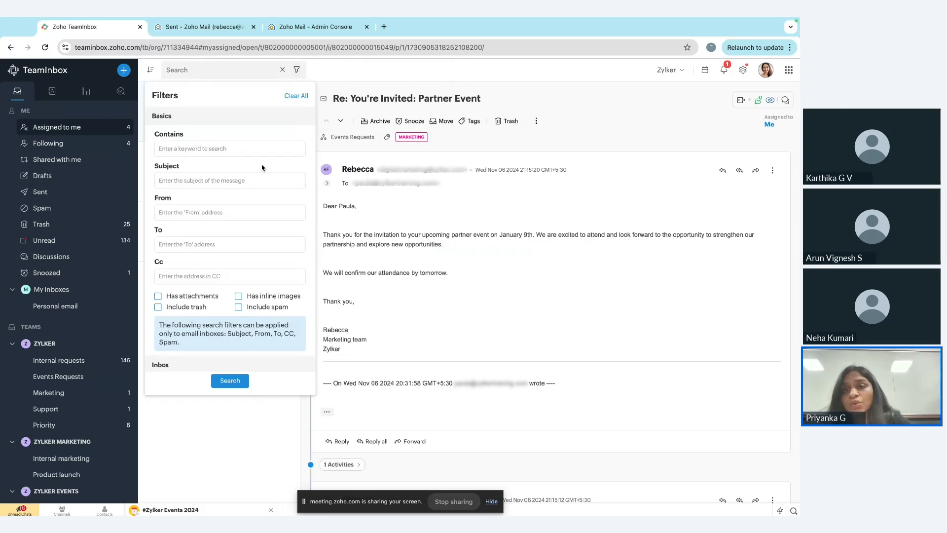
pyautogui.scroll(-5, 258, 215)
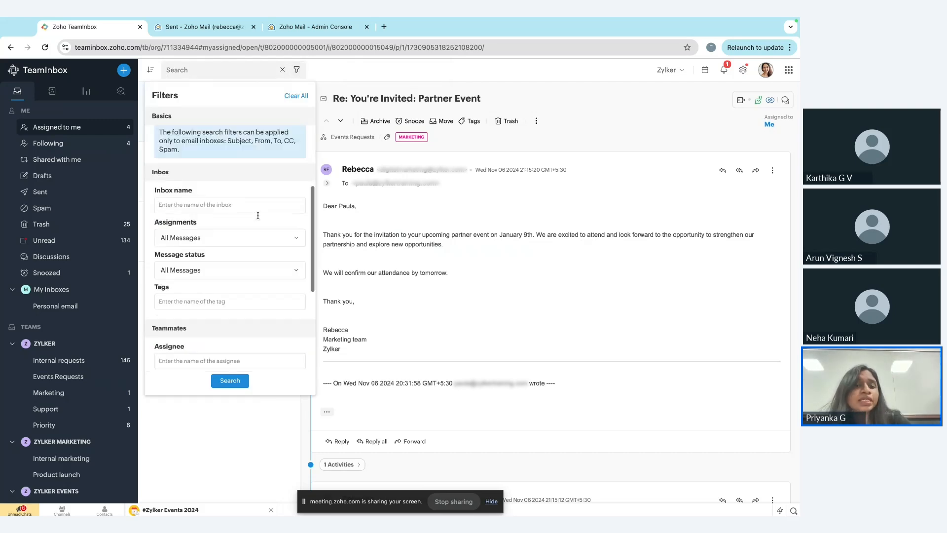
pyautogui.scroll(5, 257, 215)
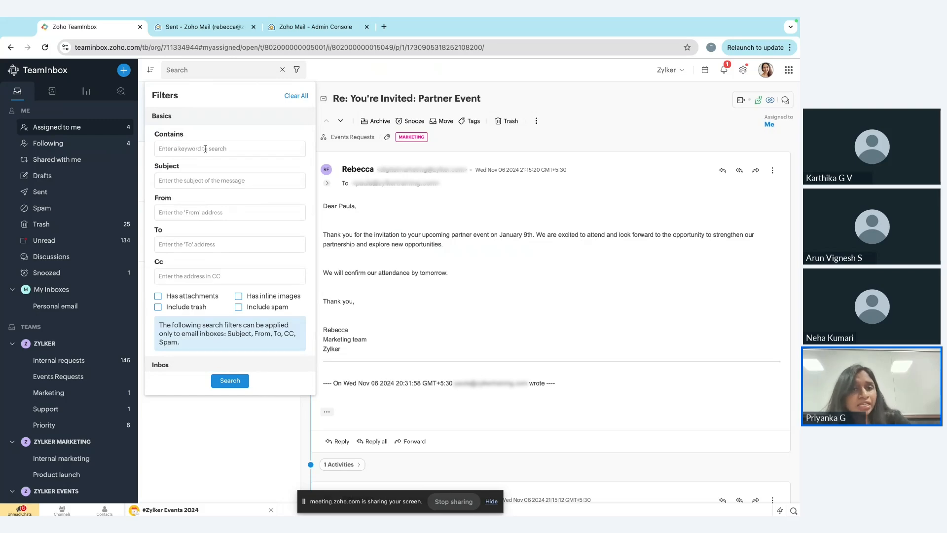
pyautogui.scroll(-1, 205, 153)
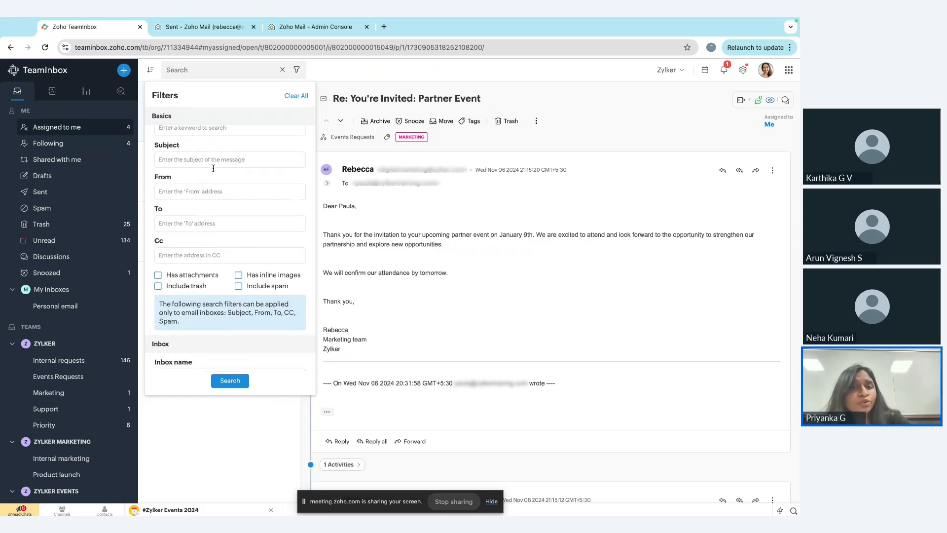
pyautogui.scroll(-2, 222, 192)
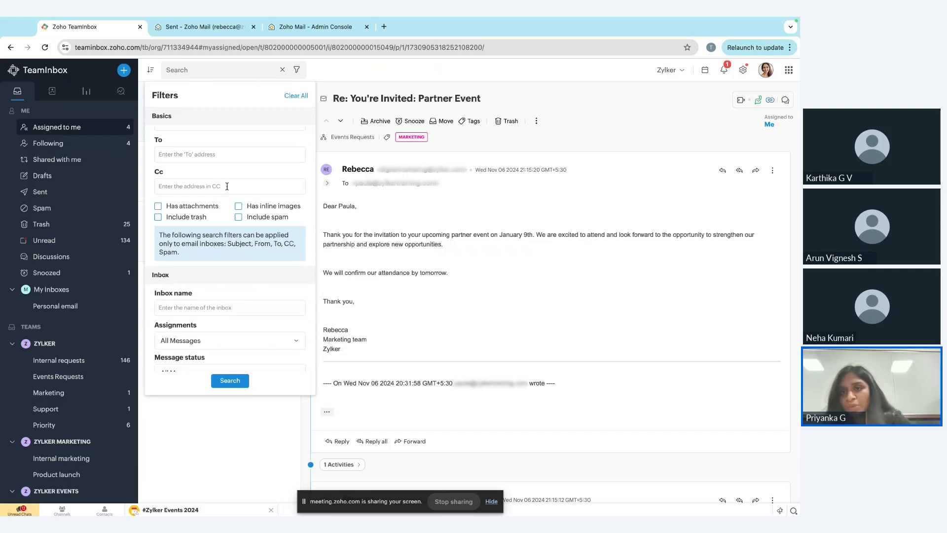
pyautogui.scroll(-5, 227, 187)
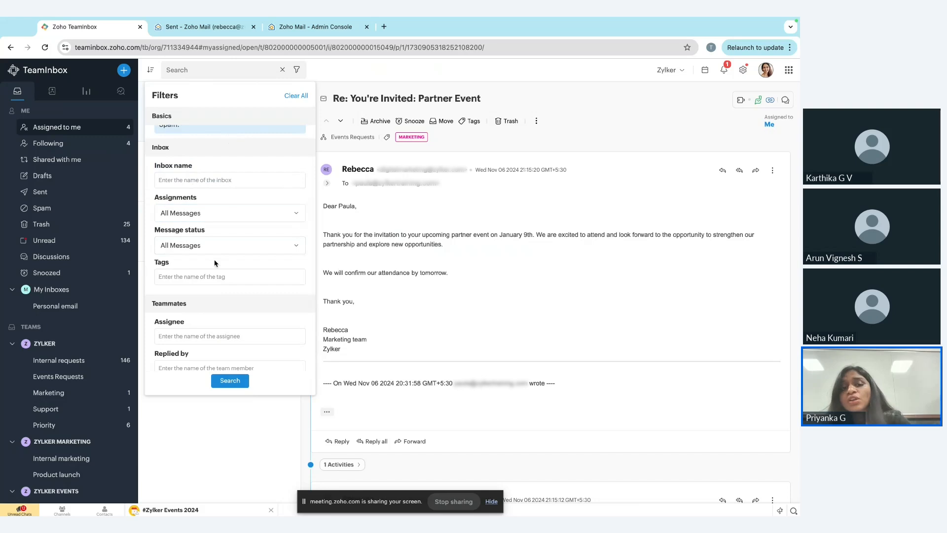
pyautogui.scroll(-4, 215, 262)
pyautogui.scroll(-1, 215, 263)
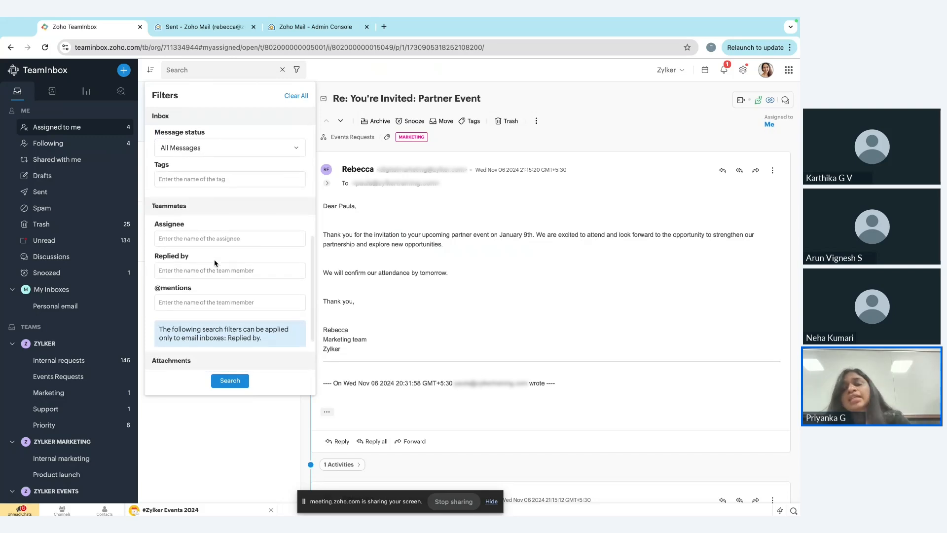
# Filter the threads by the Marketing tag and look through the matching threads.
pyautogui.click(200, 177)
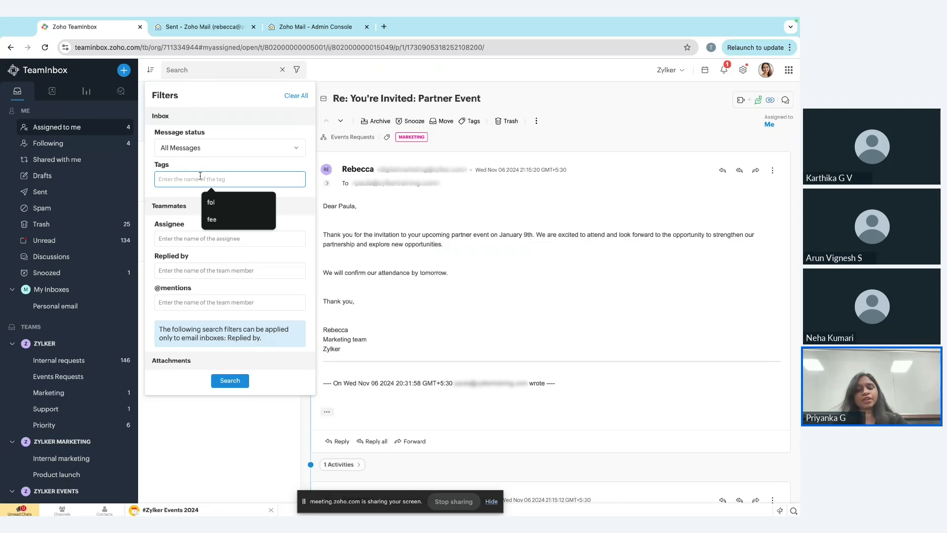
pyautogui.write('mark')
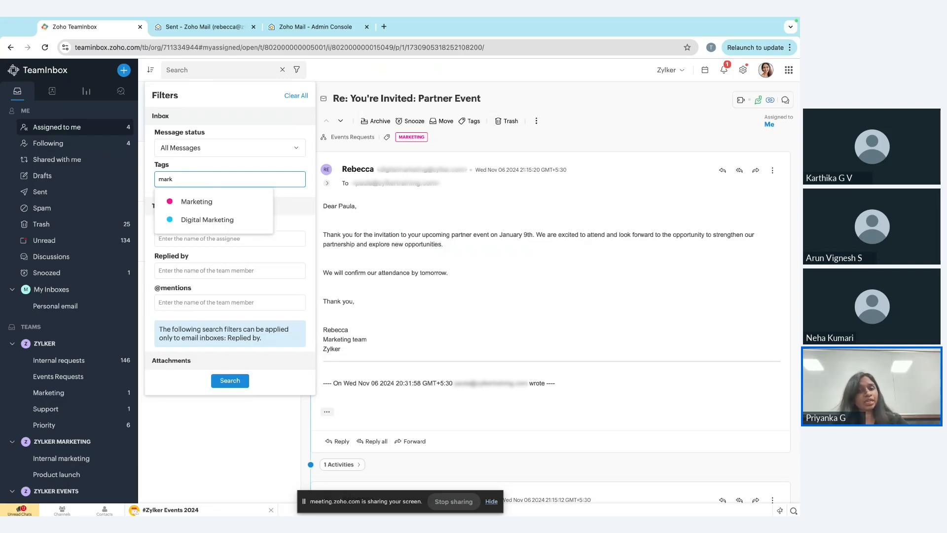
pyautogui.click(196, 202)
pyautogui.click(229, 381)
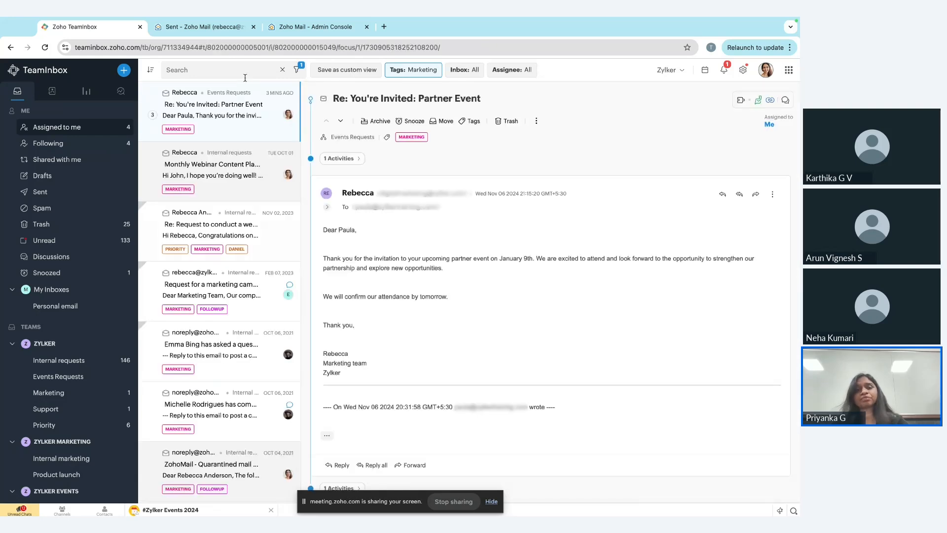
pyautogui.scroll(-2, 242, 225)
pyautogui.scroll(2, 241, 225)
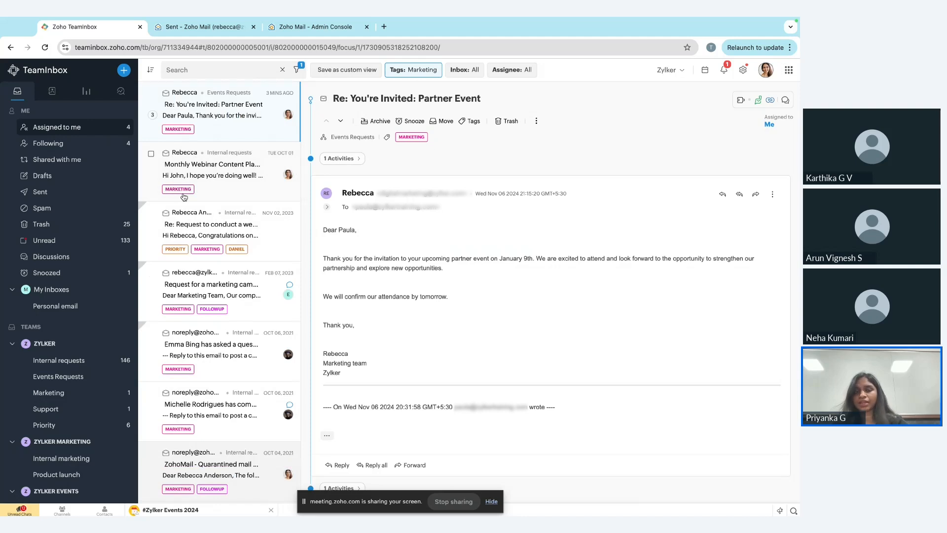
# View the inbox choices for narrowing the tag search, leave the inbox set to All, and close the search.
pyautogui.click(466, 71)
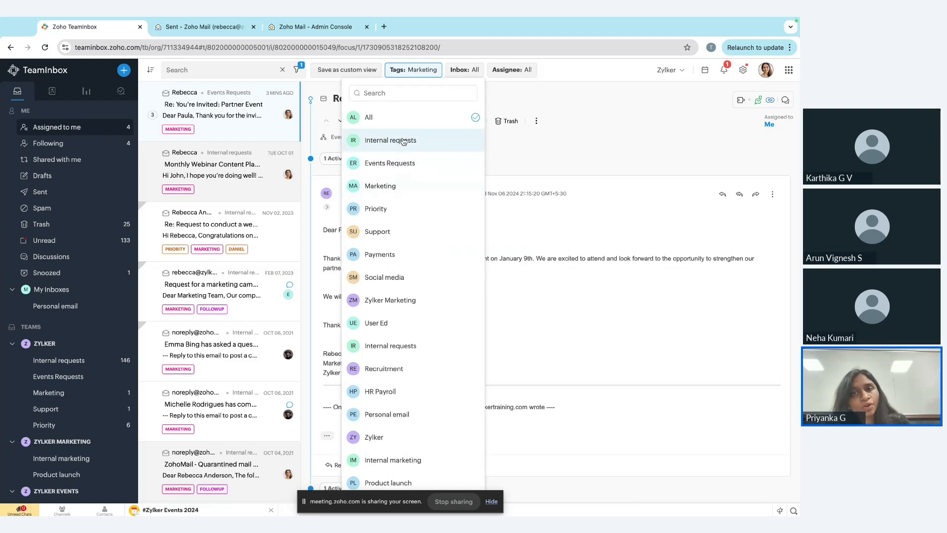
pyautogui.click(562, 180)
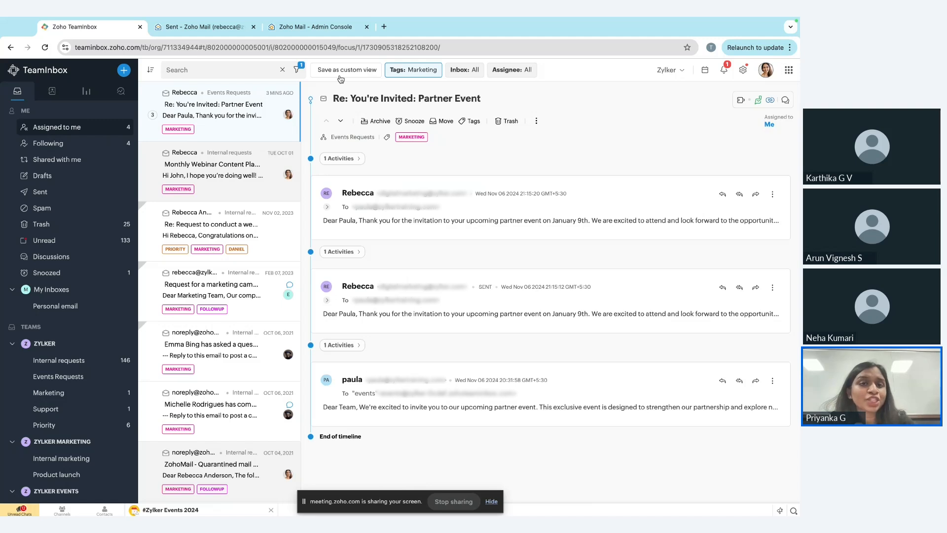
pyautogui.click(230, 65)
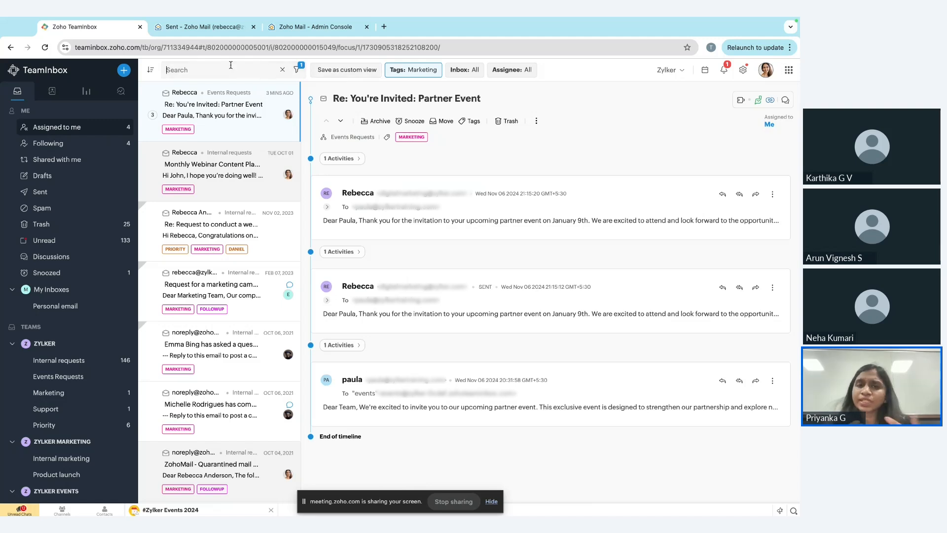
pyautogui.click(282, 70)
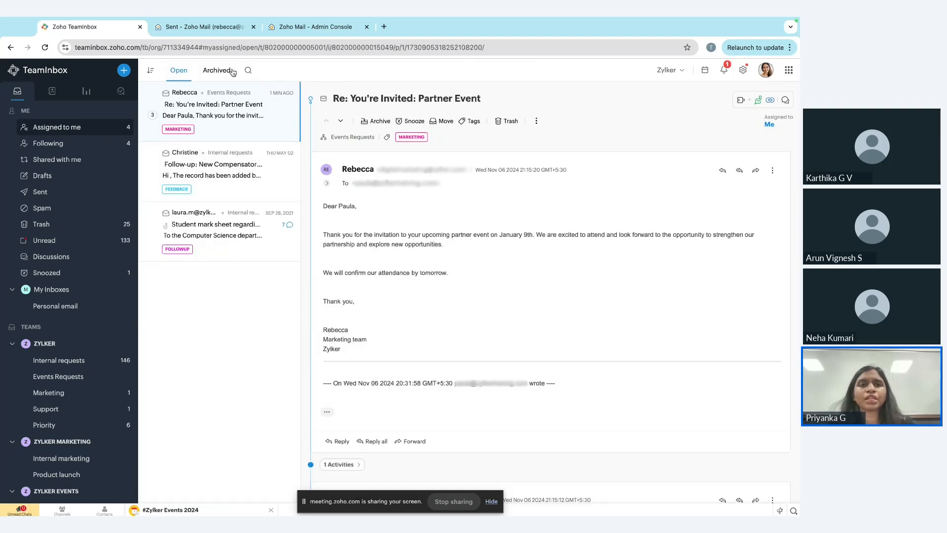
# Open the archived threads assigned to you and search for the event invitation sender's first name.
pyautogui.click(231, 71)
pyautogui.click(249, 70)
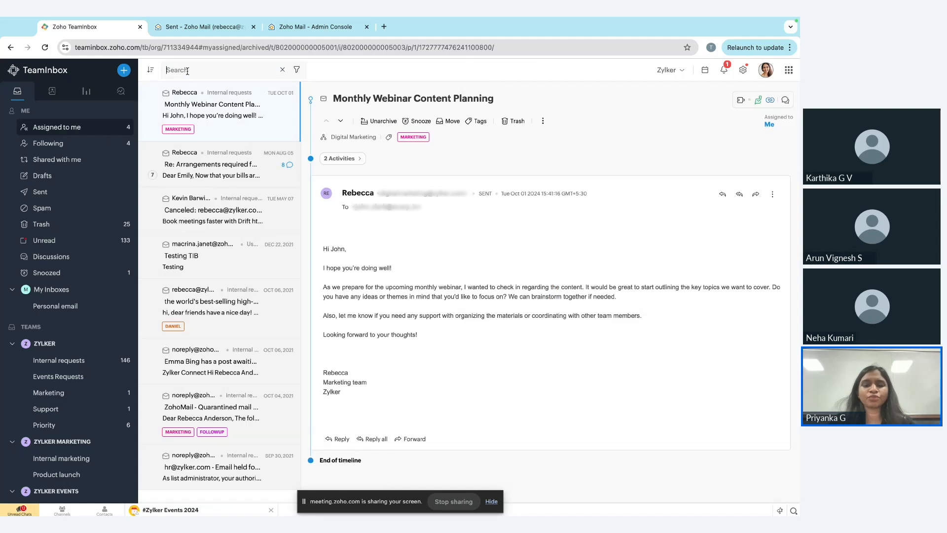
pyautogui.write('paula')
pyautogui.press('Return')
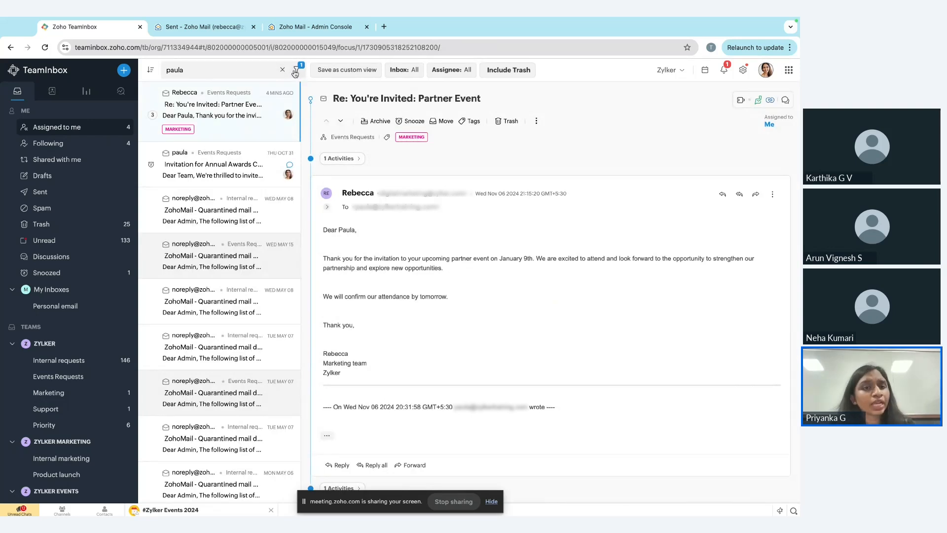
# Narrow the sender name search to threads with "invitation" in the subject.
pyautogui.click(296, 70)
pyautogui.click(193, 186)
pyautogui.write('in')
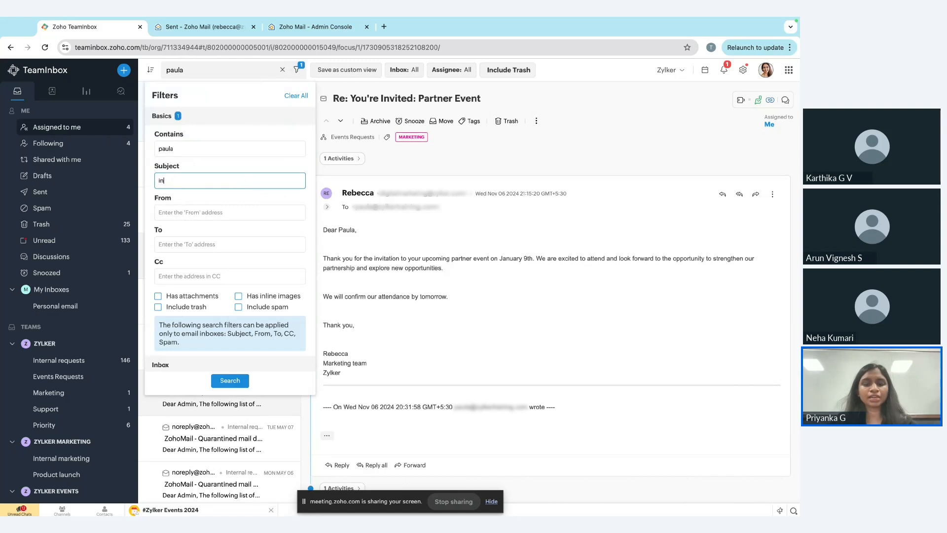
pyautogui.write('vitation')
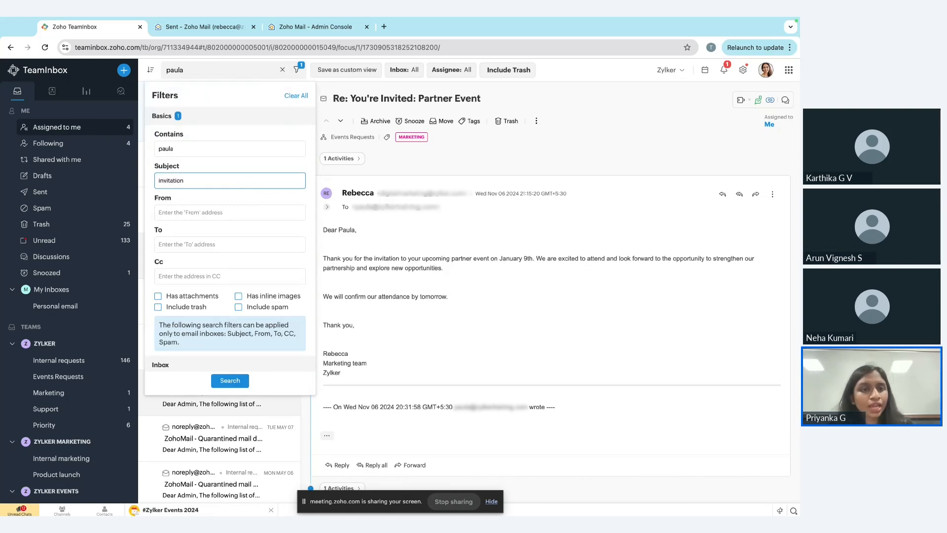
pyautogui.click(230, 380)
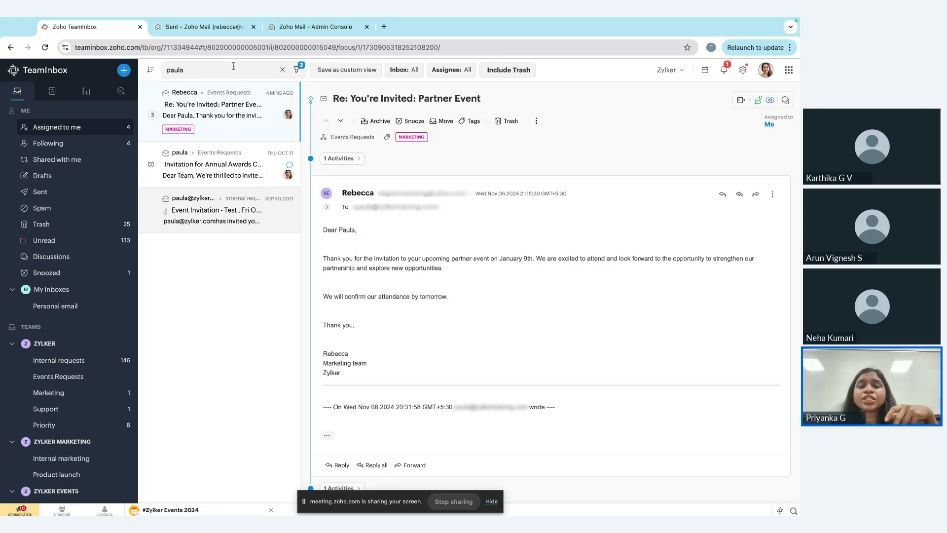
# View the custom views list and the form for saving the search as a custom view, cancel it, and clear the search.
pyautogui.scroll(-10, 44, 334)
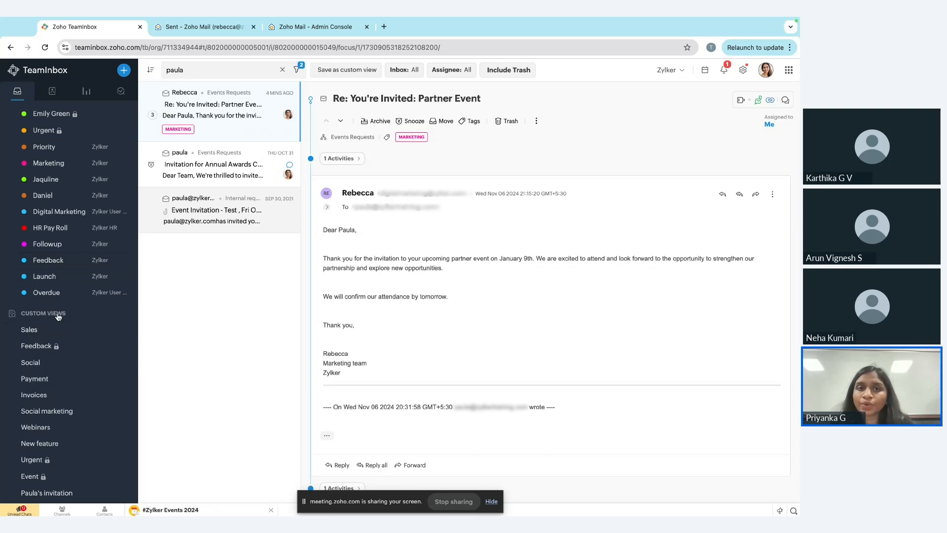
pyautogui.click(339, 71)
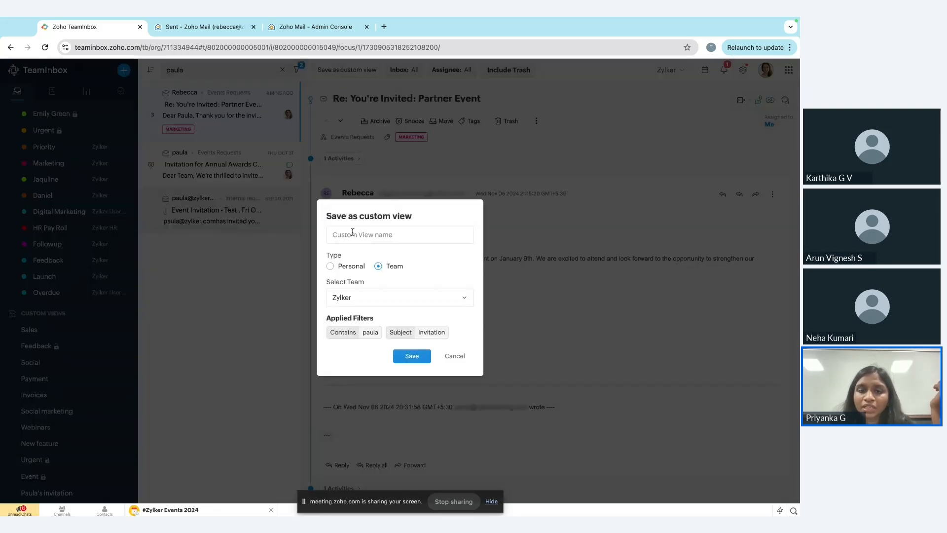
pyautogui.click(455, 357)
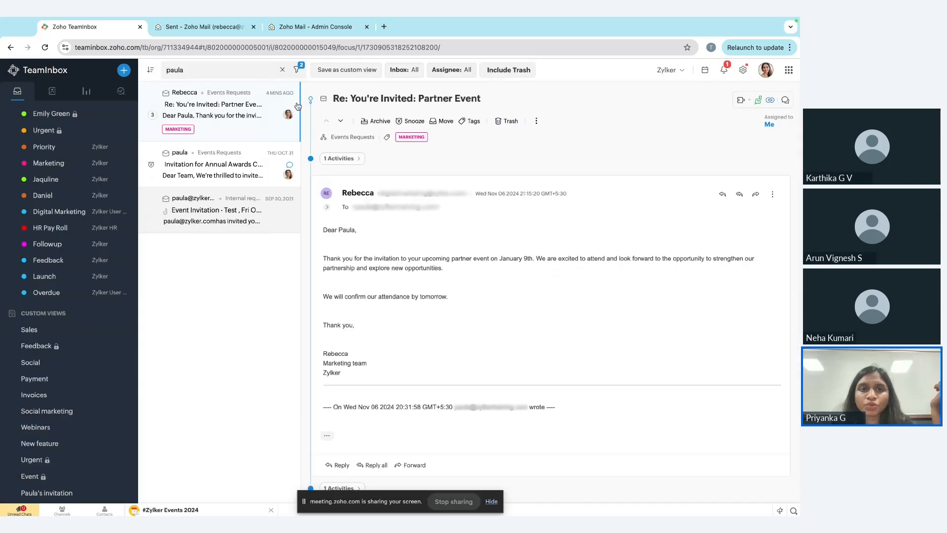
pyautogui.click(283, 70)
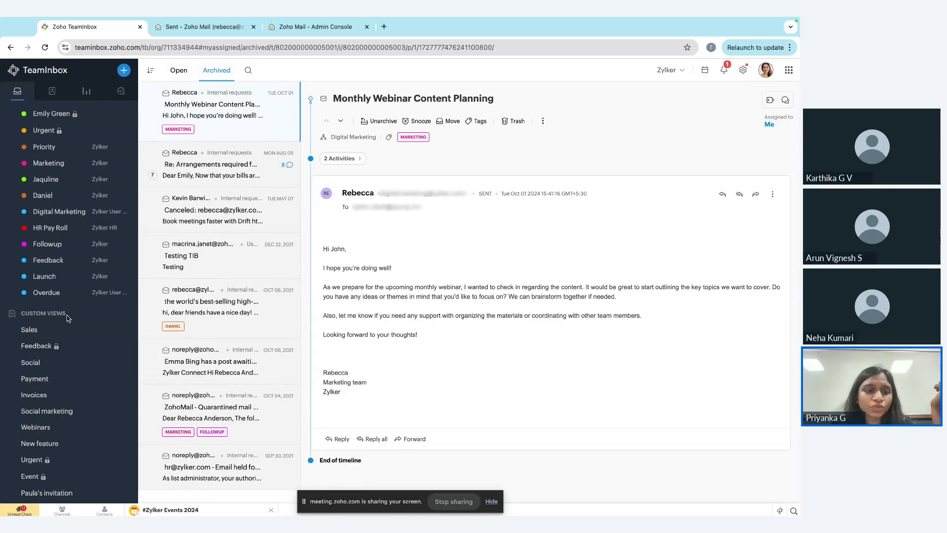
# Open the saved custom view for the event sender's invitations, close its search, and switch to the presentation slides.
pyautogui.click(38, 495)
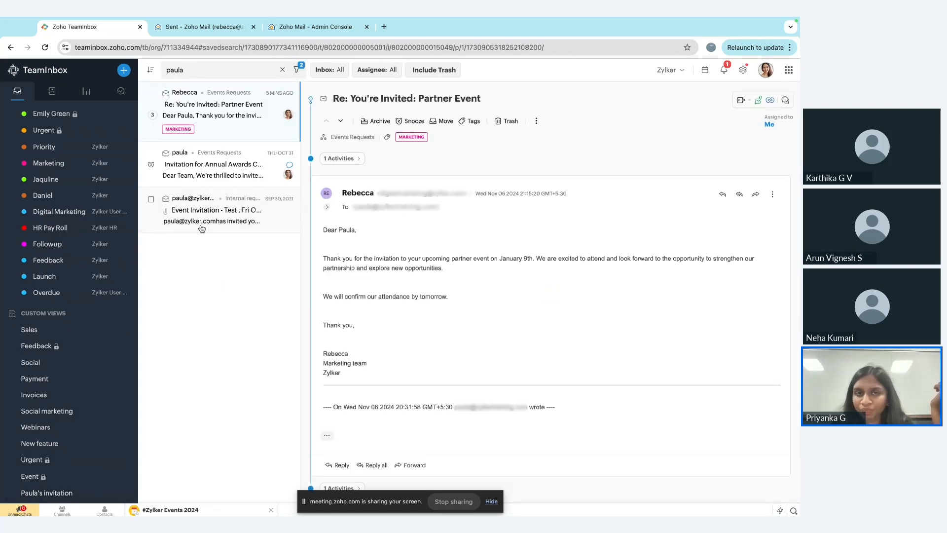
pyautogui.click(283, 72)
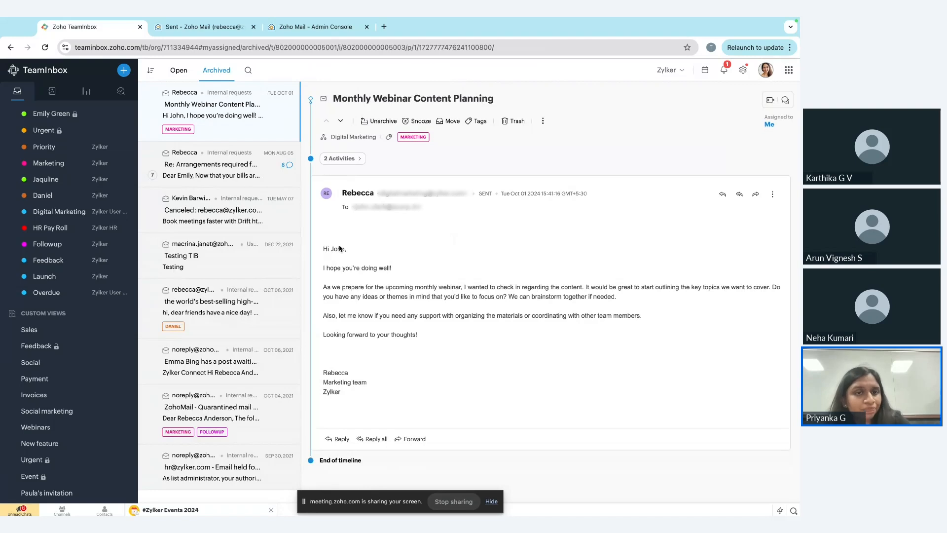
pyautogui.hotkey('ctrl', 'Left')
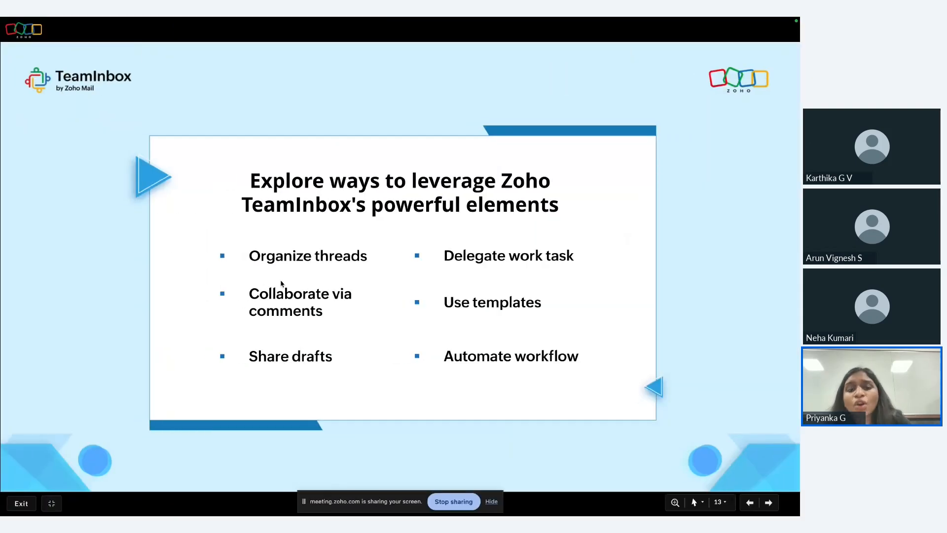
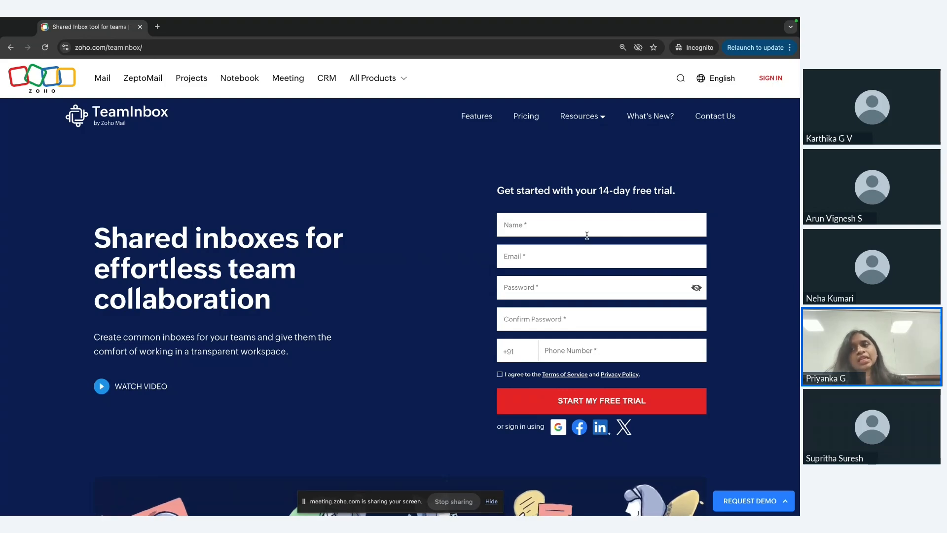
# Open the TeamInbox sign-in page and submit the account's email address.
pyautogui.click(778, 81)
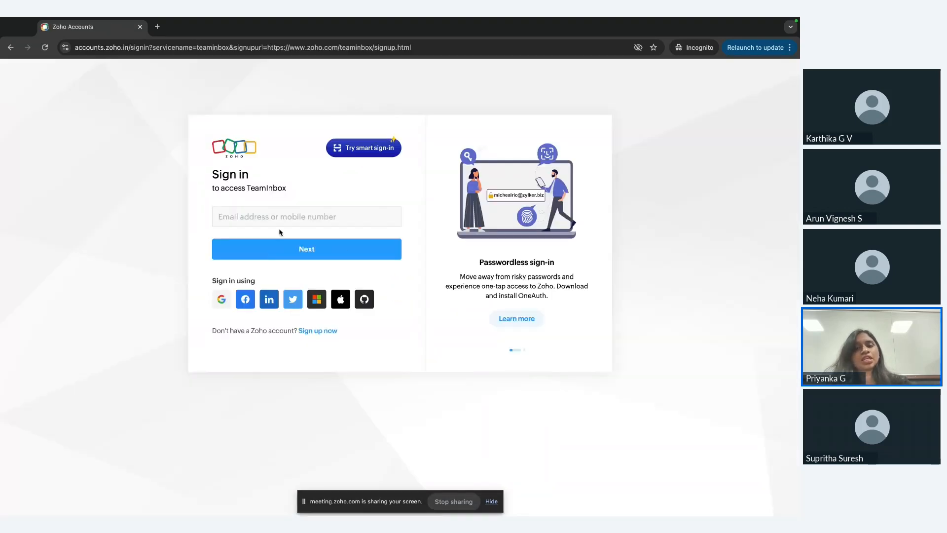
pyautogui.click(278, 219)
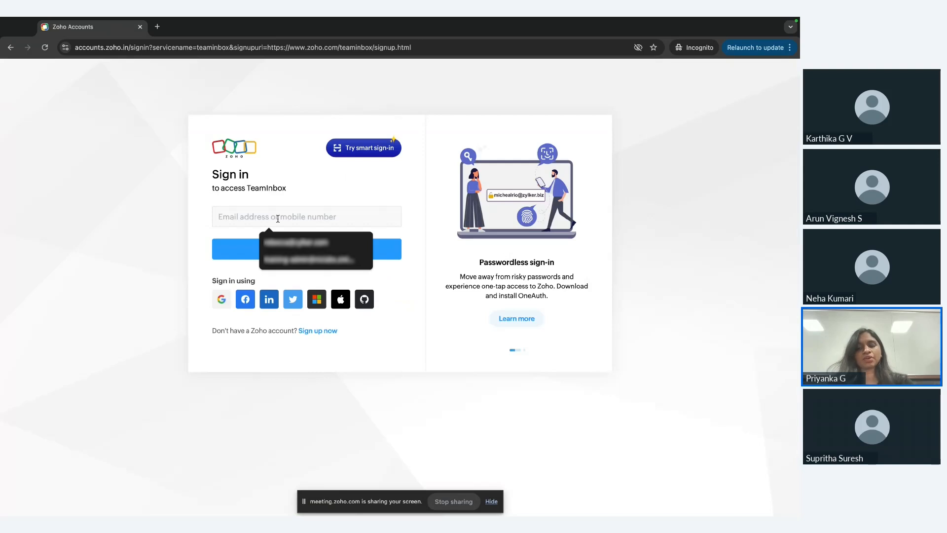
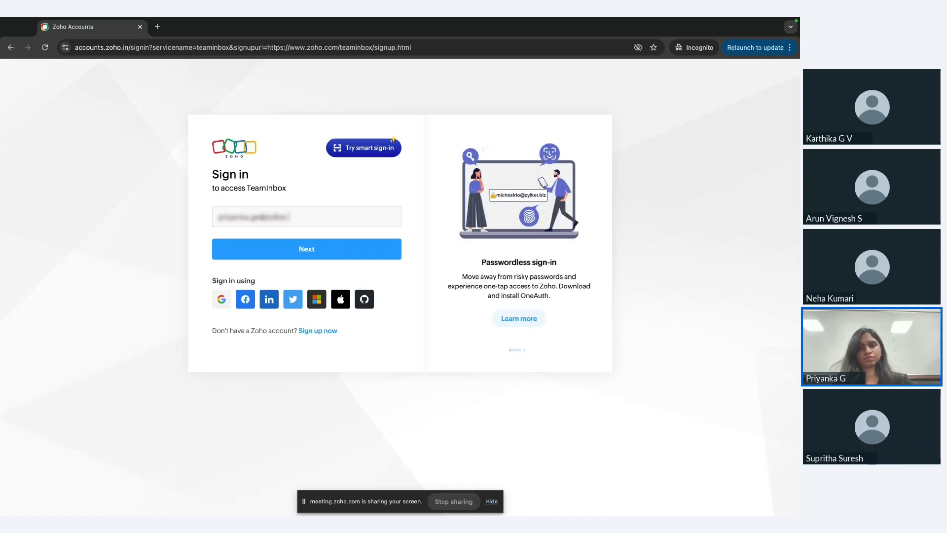
pyautogui.press('Return')
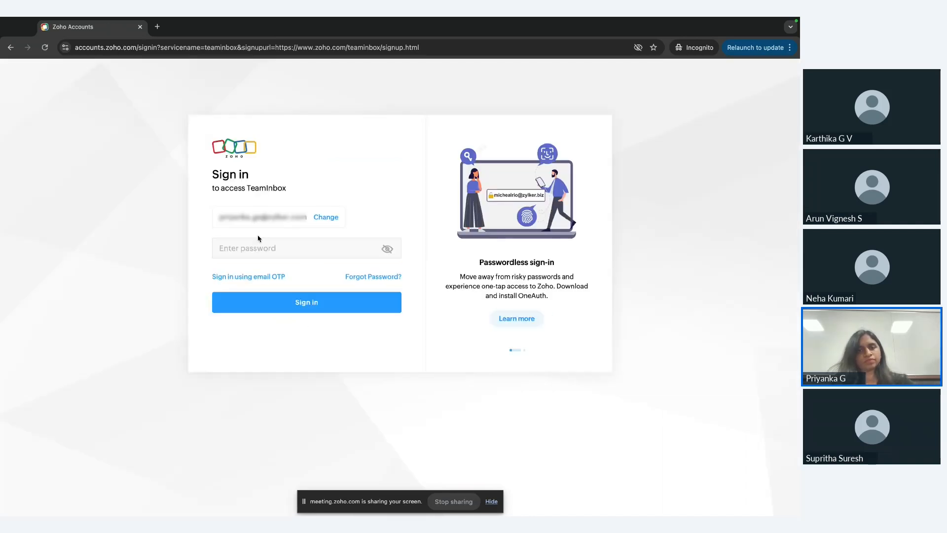
# Enter the account password and sign in to TeamInbox.
pyautogui.click(257, 247)
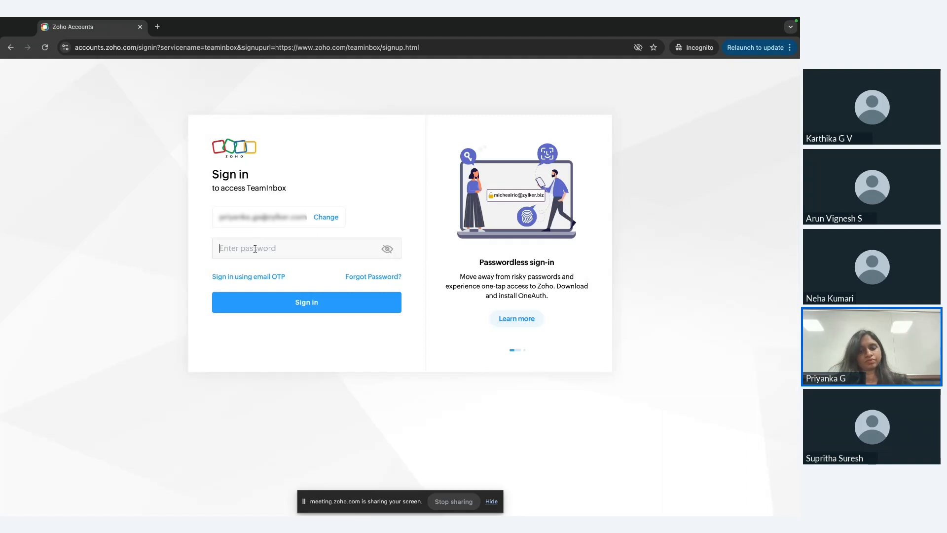
pyautogui.write('••••')
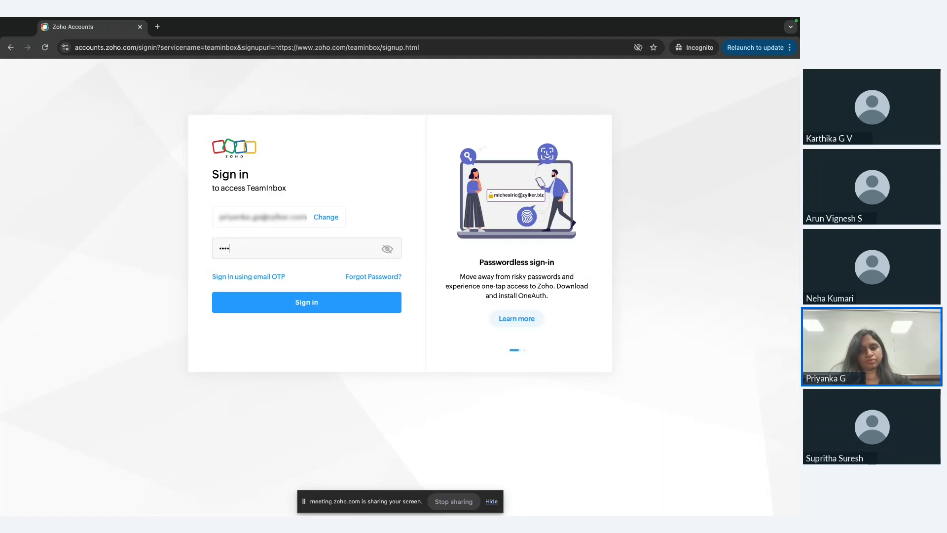
pyautogui.write('••••')
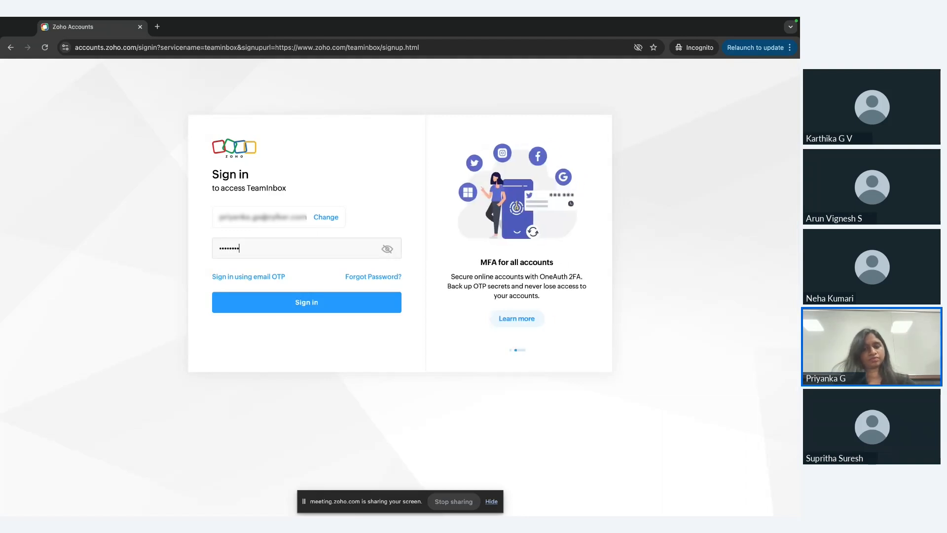
pyautogui.write('••••')
pyautogui.press('Return')
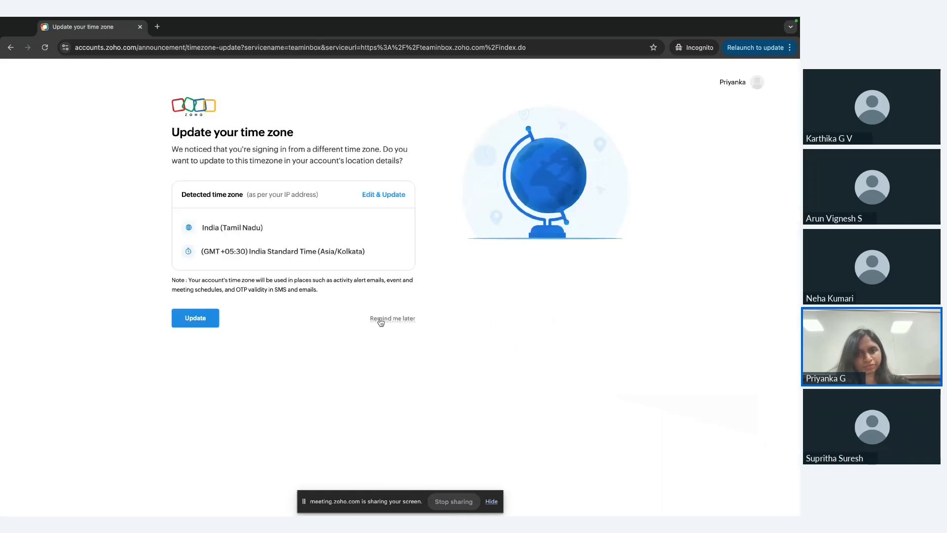
# Name the organization Zylker and skip inviting teammates for now.
pyautogui.click(383, 319)
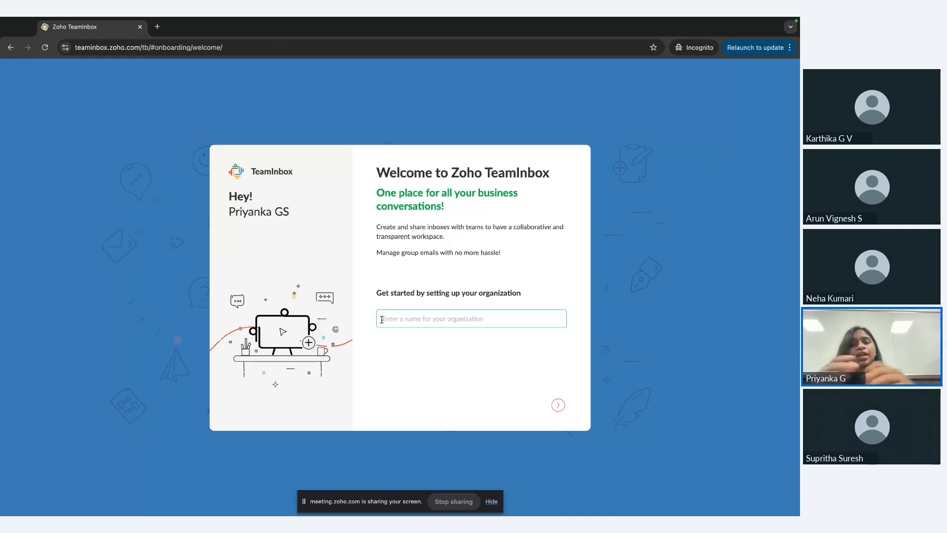
pyautogui.write('Z')
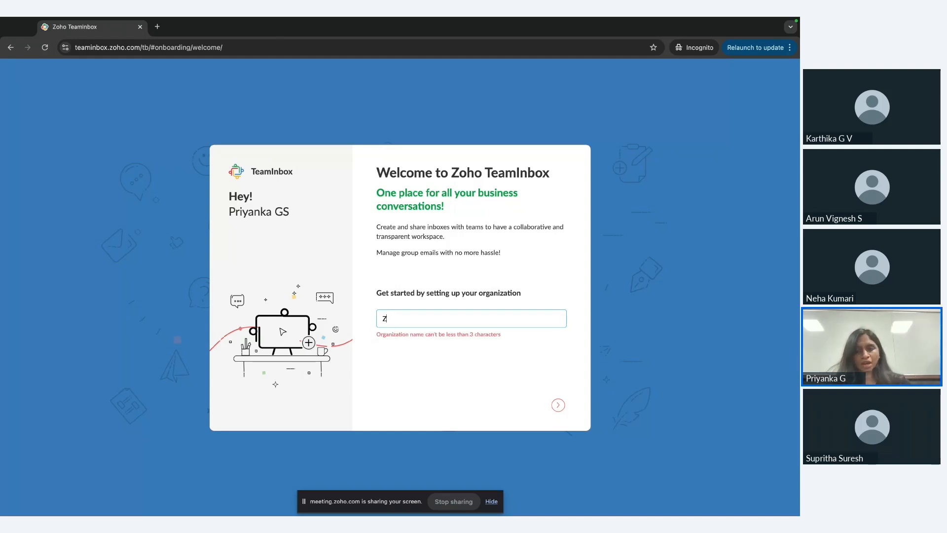
pyautogui.write('ylker')
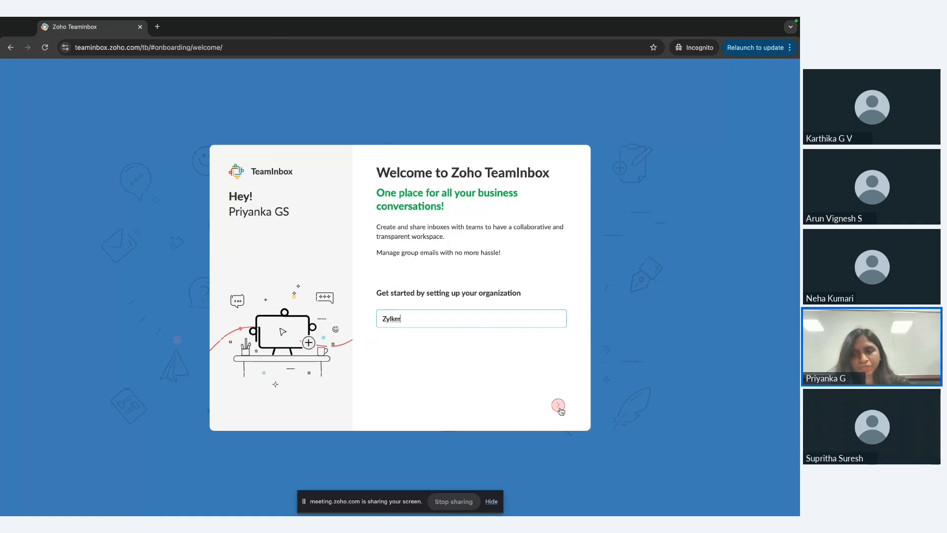
pyautogui.click(558, 405)
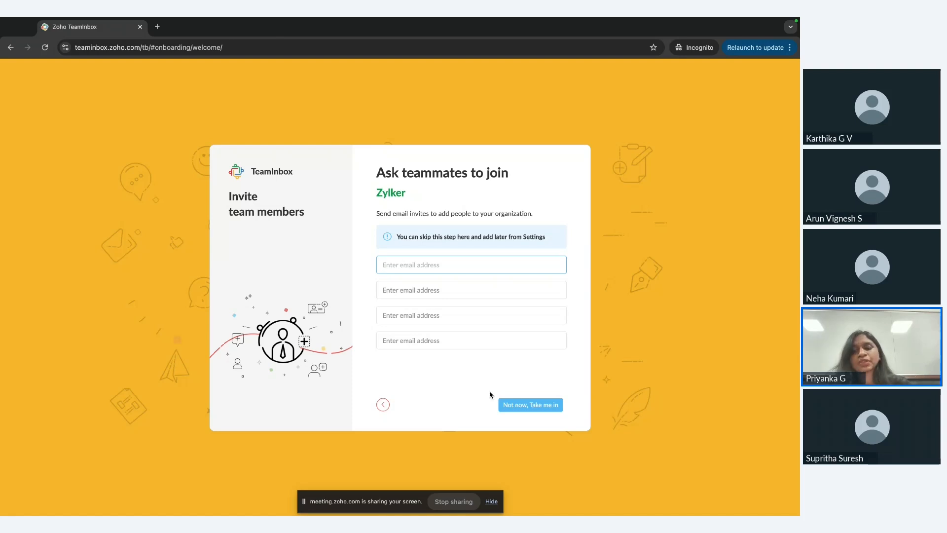
pyautogui.click(538, 411)
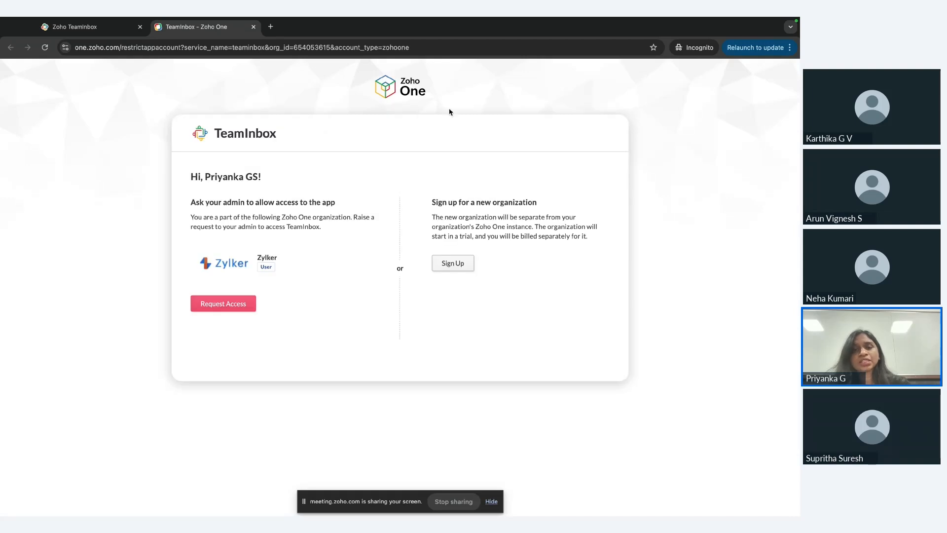
# Sign up for a new organization separate from the Zoho One account and name it Zylker.
pyautogui.click(461, 266)
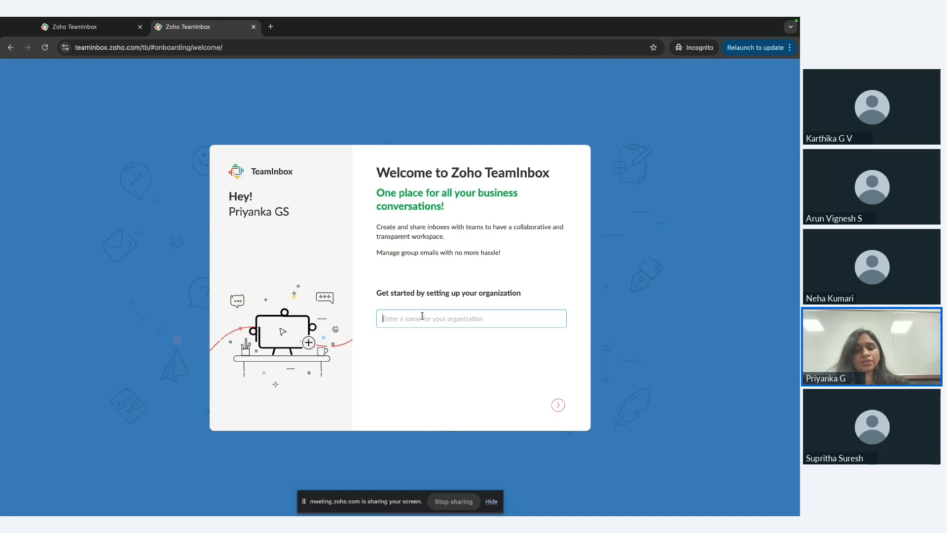
pyautogui.write('Zyler')
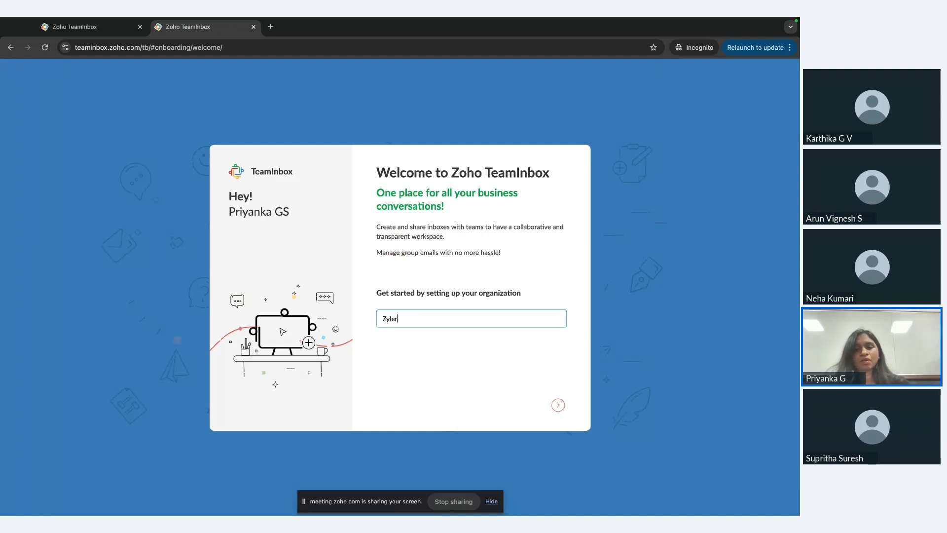
pyautogui.write('ke')
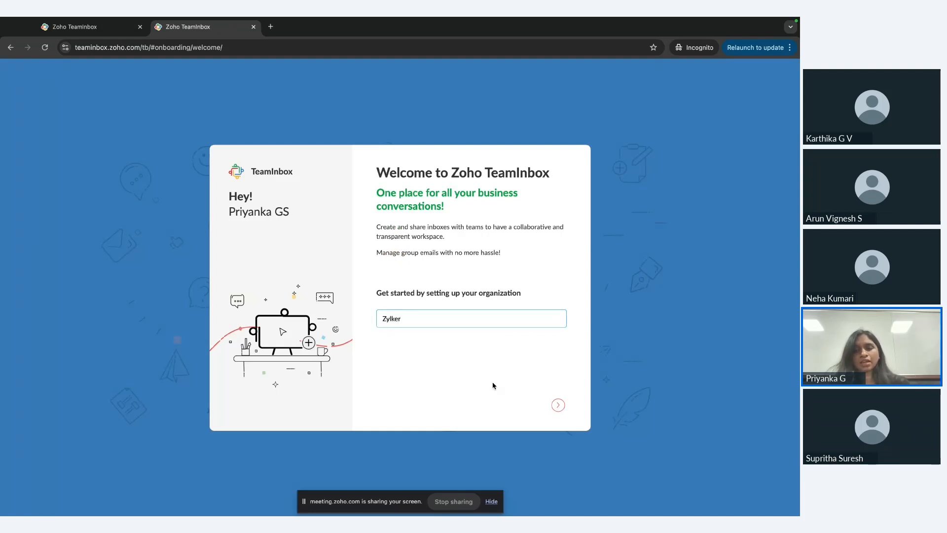
pyautogui.write('r')
pyautogui.click(557, 405)
# Invite one teammate to Zylker by email address, send the invitation and enter the workspace.
pyautogui.click(391, 271)
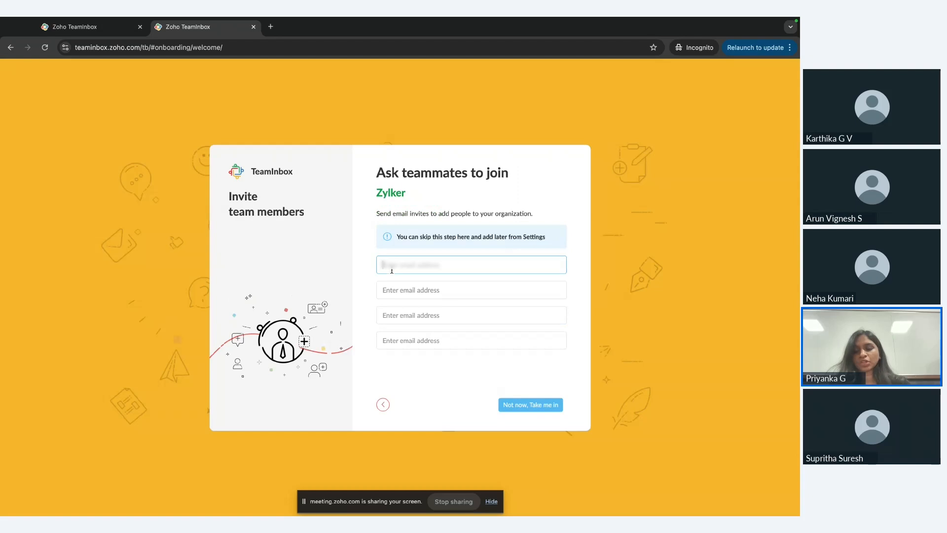
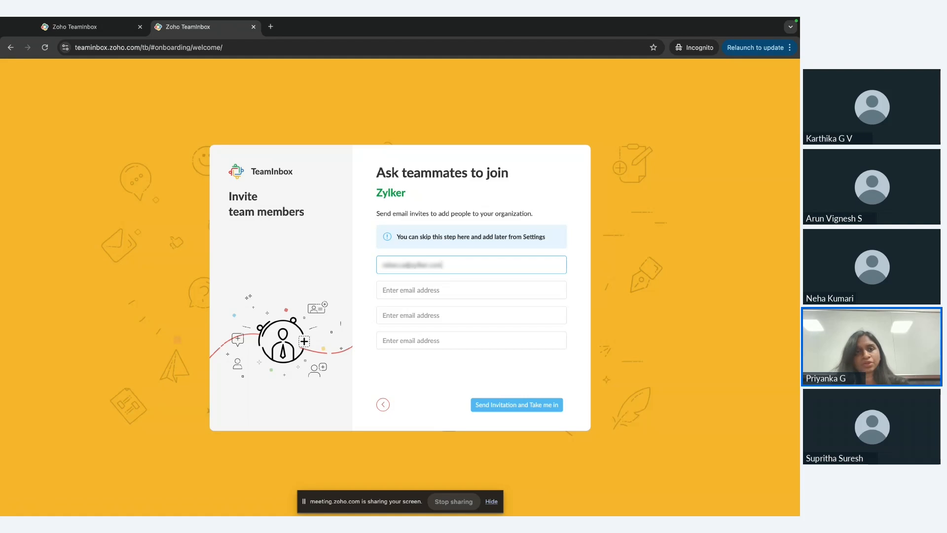
pyautogui.click(531, 405)
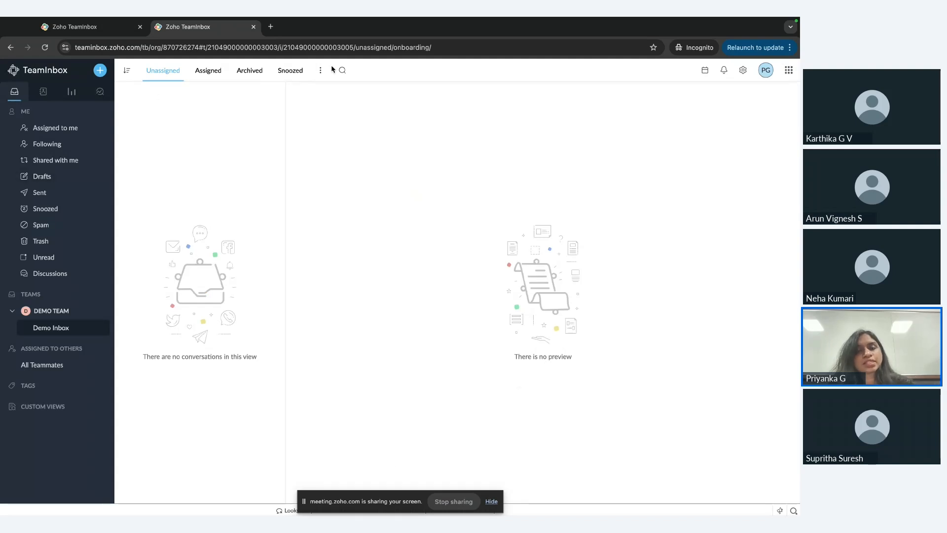
# Start a new team named Digital Marketing with outgoing email addresses automatically added as contacts, and continue to its member selection.
pyautogui.click(100, 70)
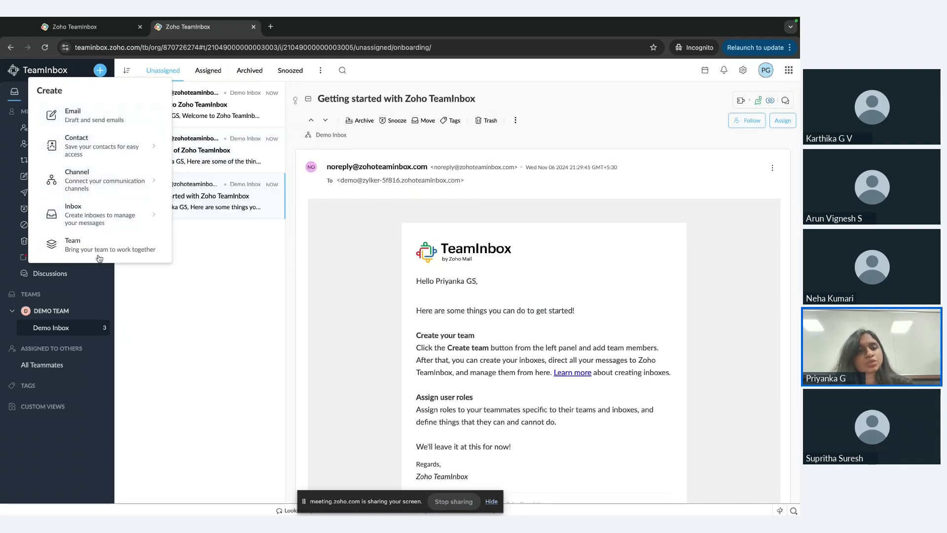
pyautogui.click(123, 252)
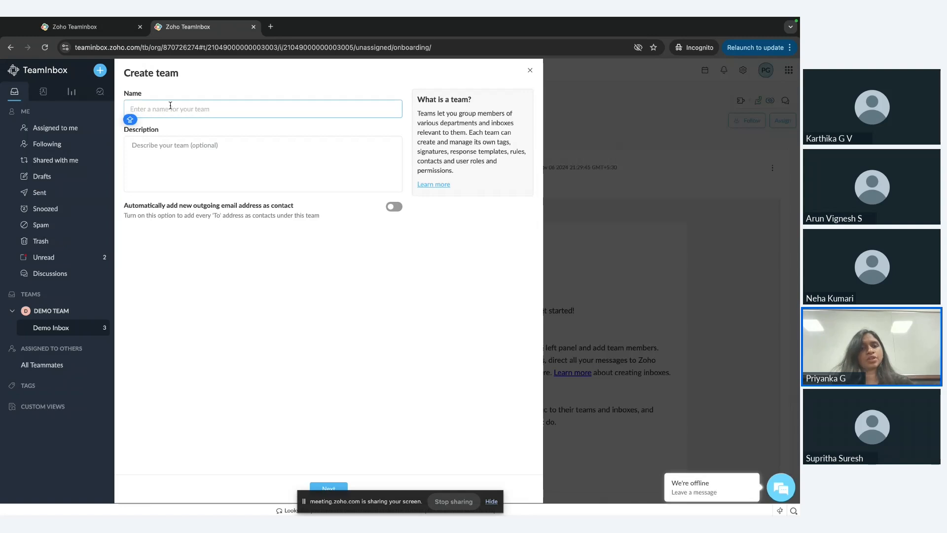
pyautogui.write('Digi')
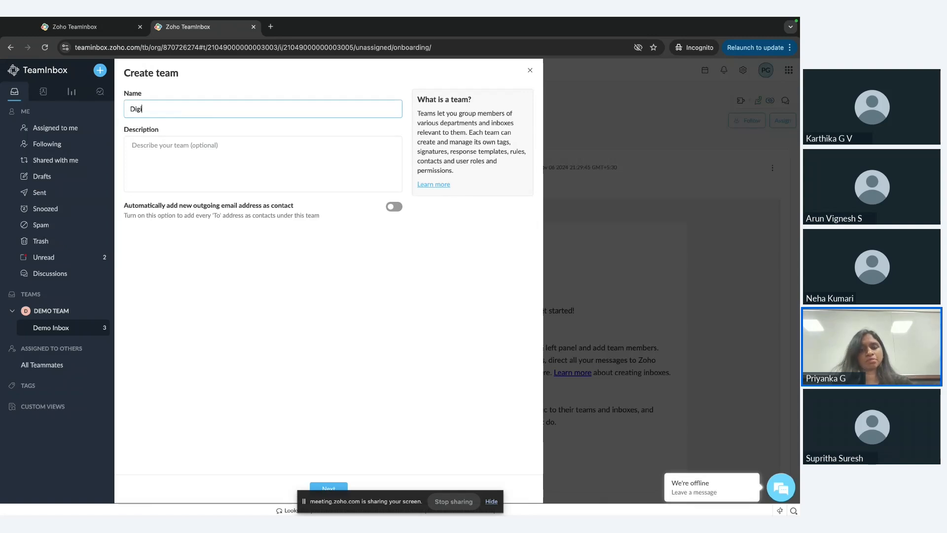
pyautogui.write('sal Ma')
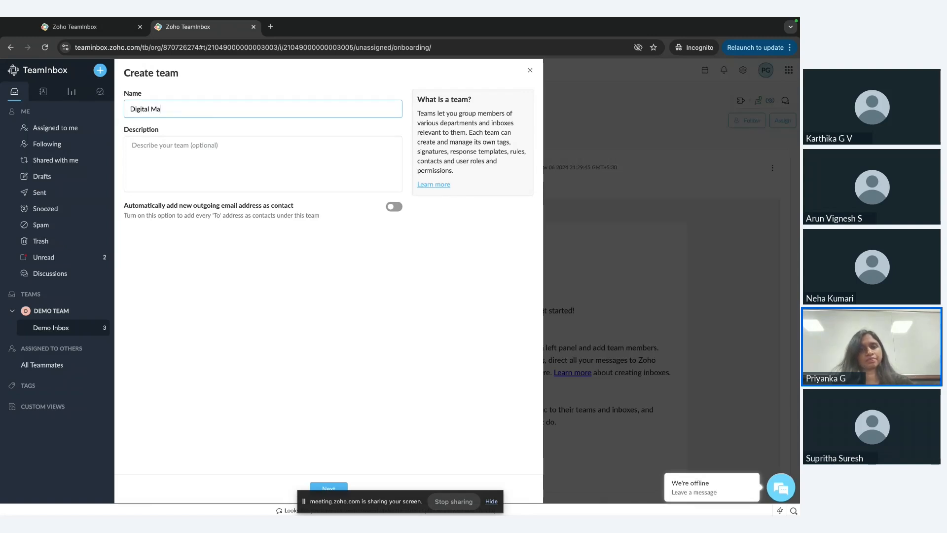
pyautogui.write('rketing')
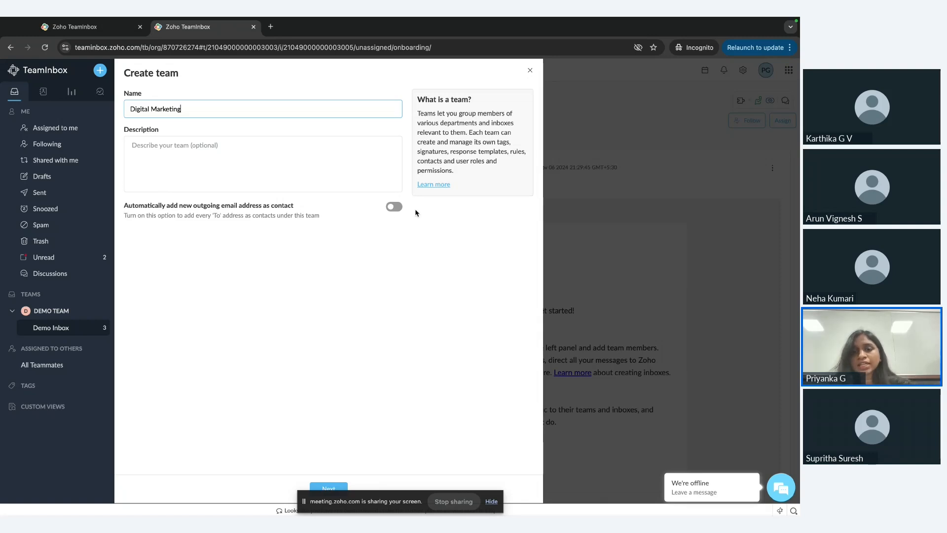
pyautogui.click(394, 207)
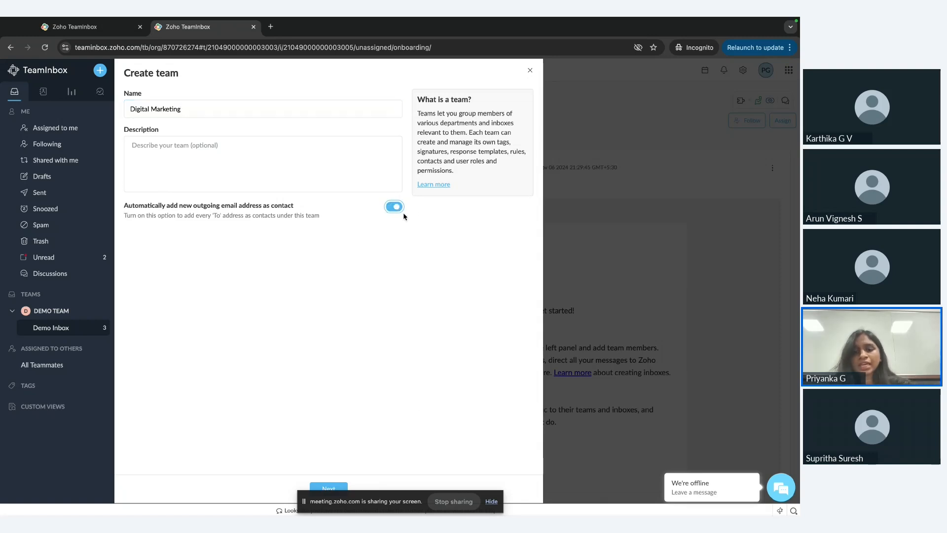
pyautogui.click(333, 489)
pyautogui.click(333, 486)
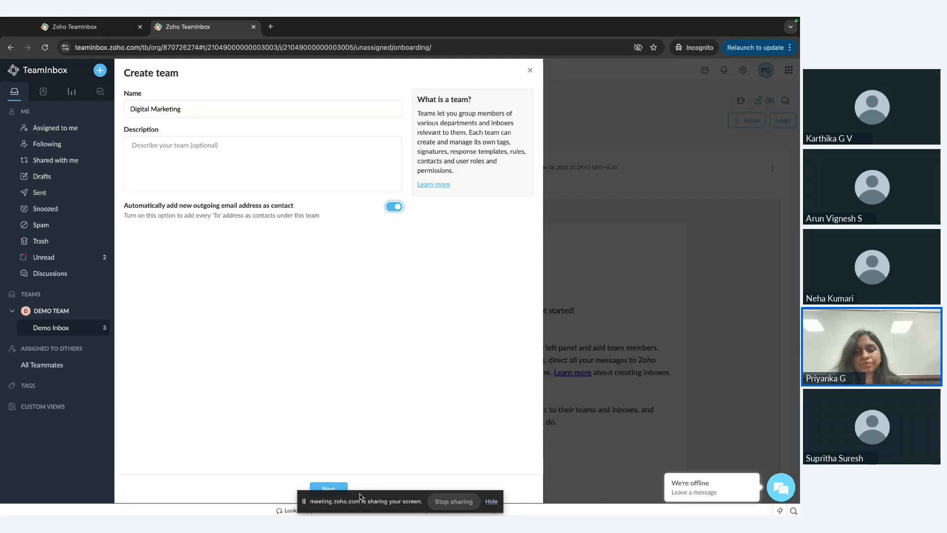
pyautogui.click(334, 489)
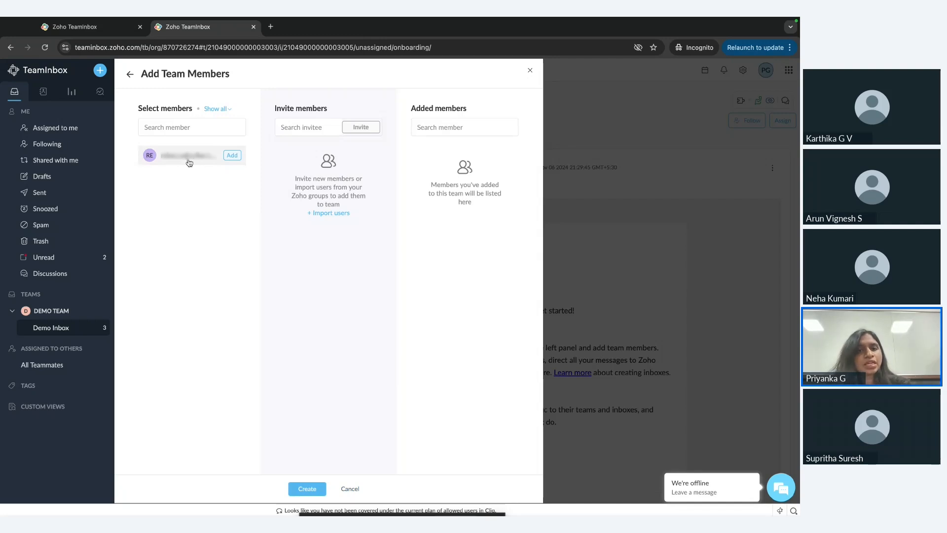
# Add the suggested member to the Digital Marketing team, invite a second member by email address, and create the team.
pyautogui.click(230, 156)
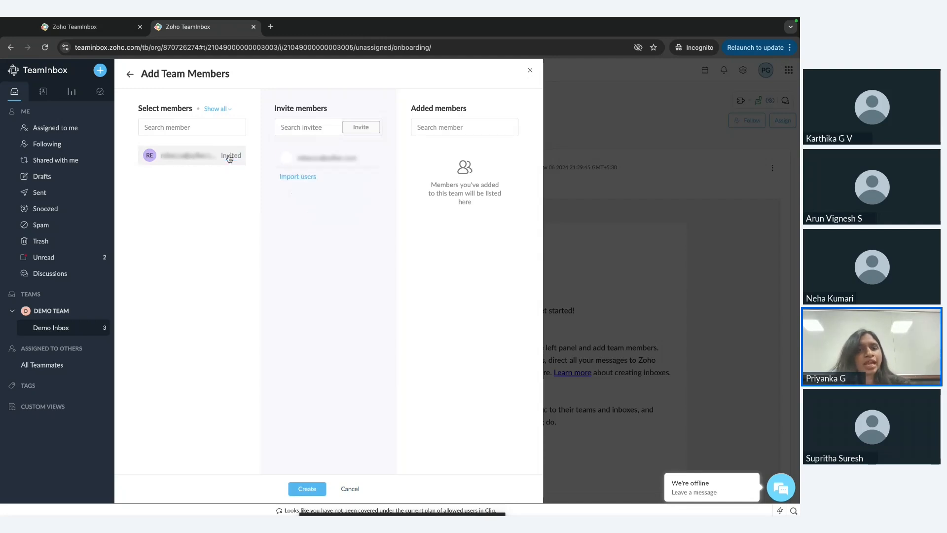
pyautogui.click(312, 126)
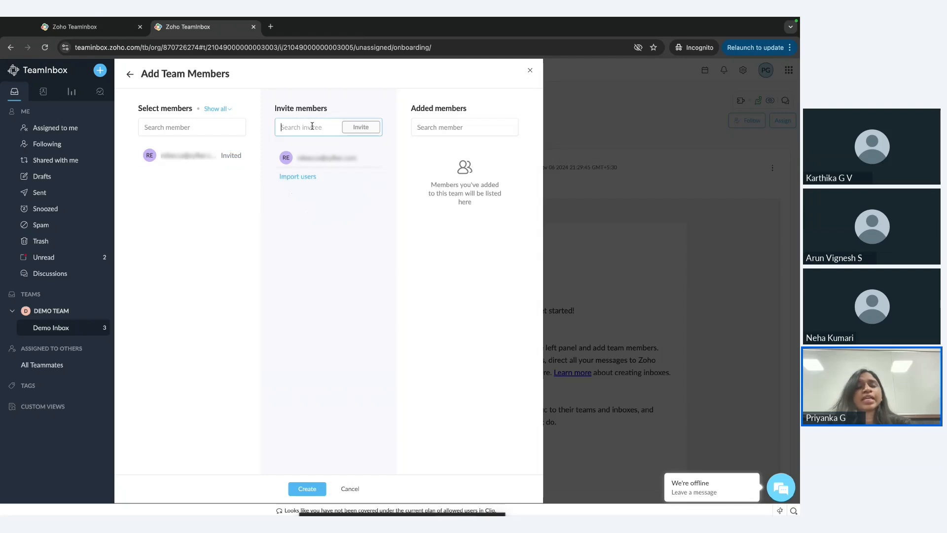
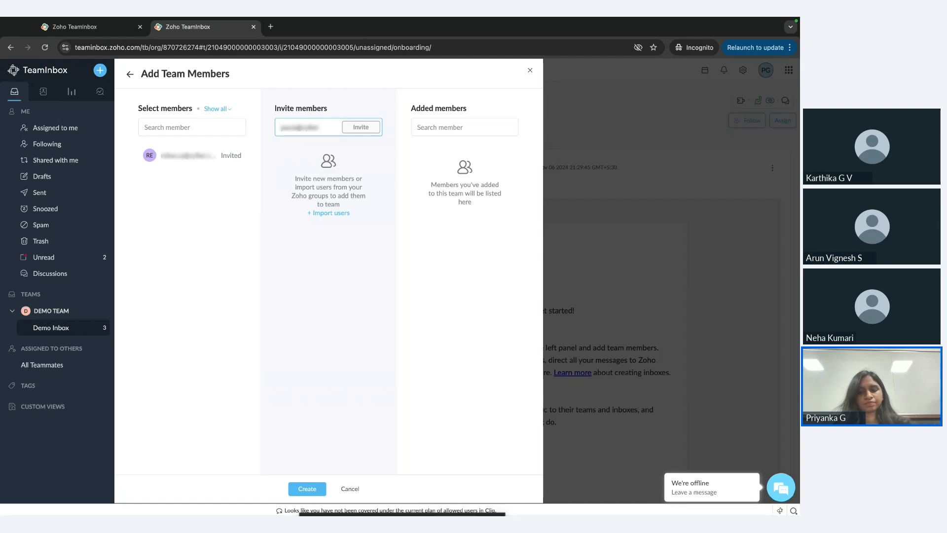
pyautogui.click(379, 132)
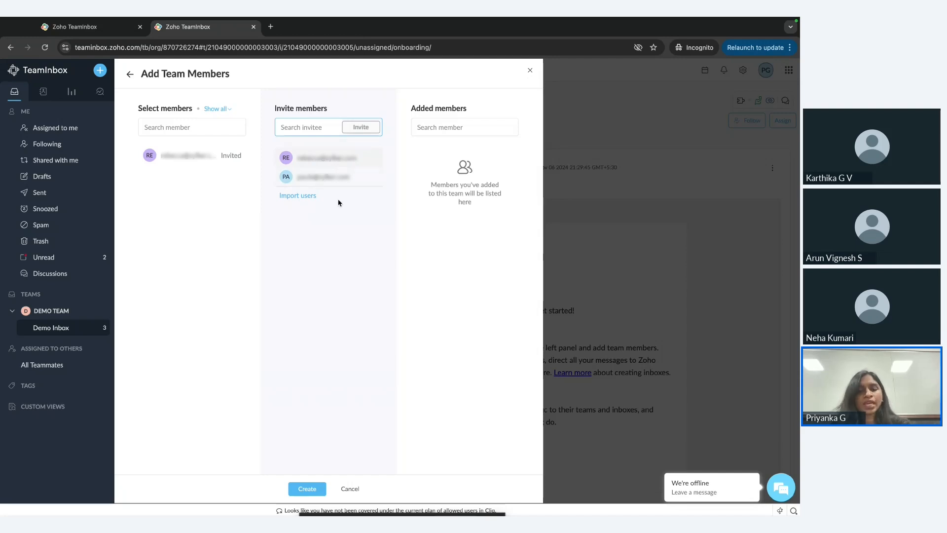
pyautogui.click(316, 489)
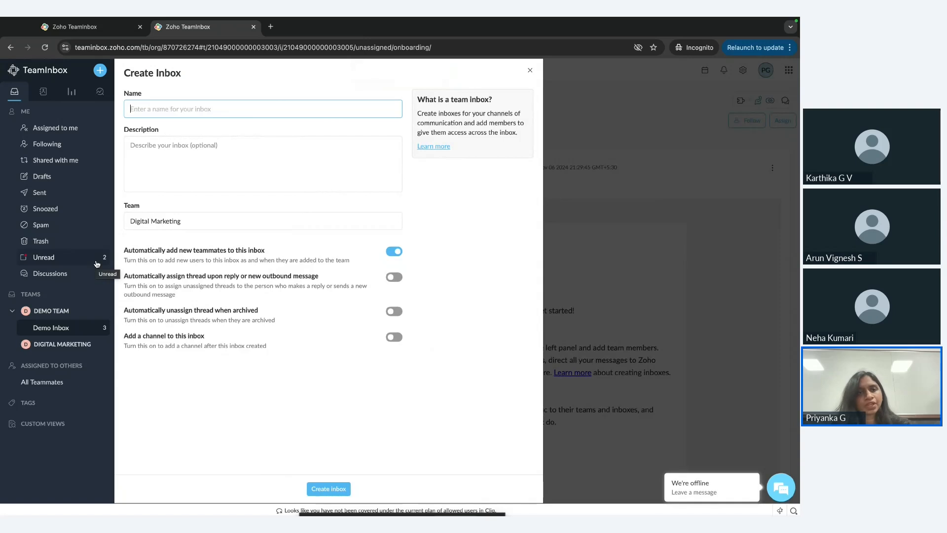
# Create an inbox named Design in the Digital Marketing team with the option to add a channel to it turned on.
pyautogui.click(171, 111)
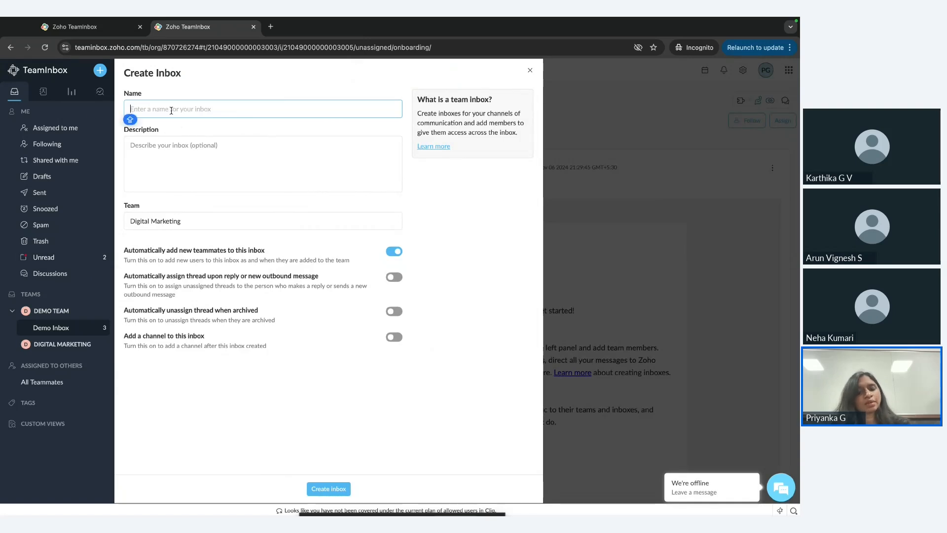
pyautogui.write('DE')
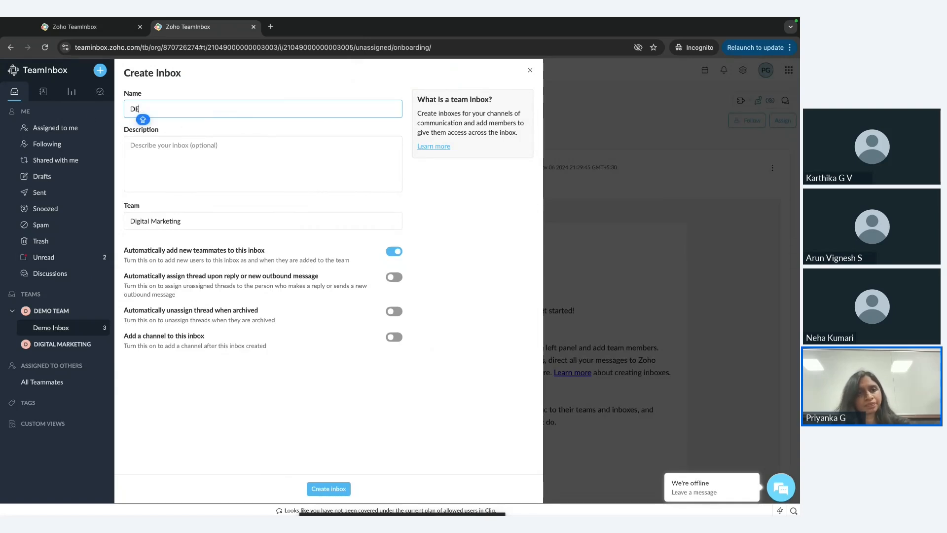
pyautogui.press('BackSpace')
pyautogui.press('capslock')
pyautogui.write('es')
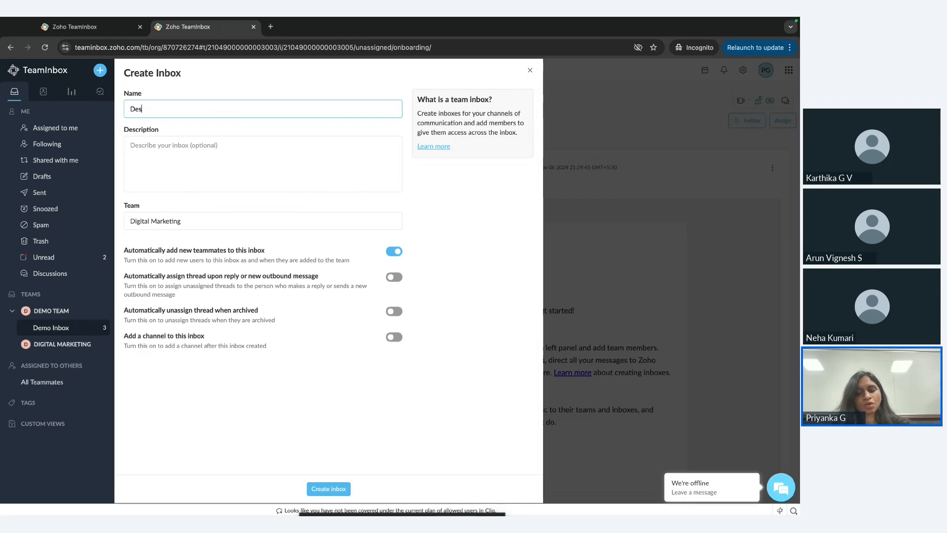
pyautogui.write('ign')
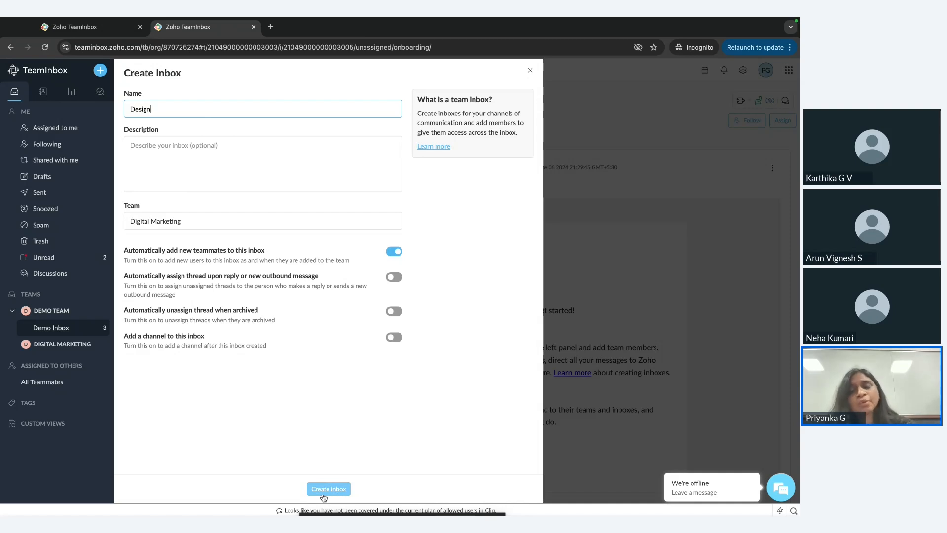
pyautogui.click(391, 338)
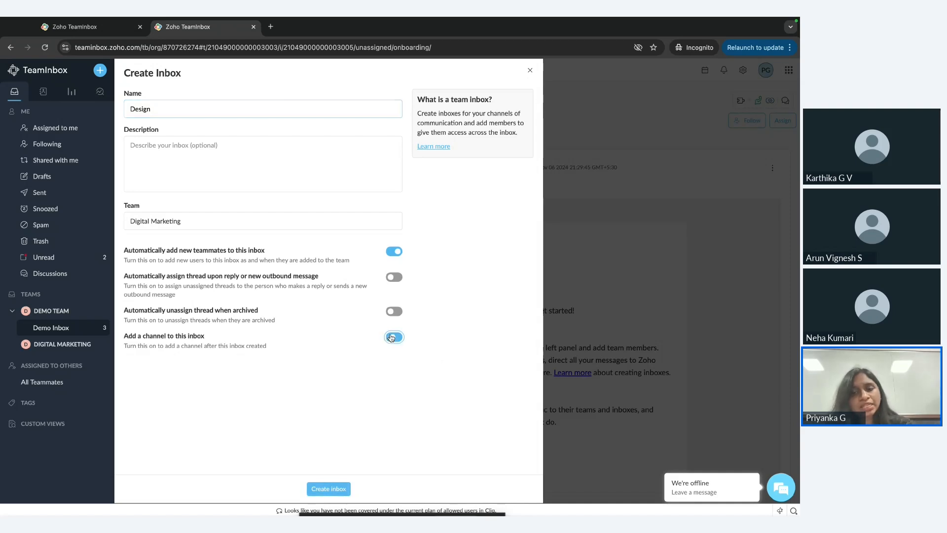
pyautogui.click(329, 489)
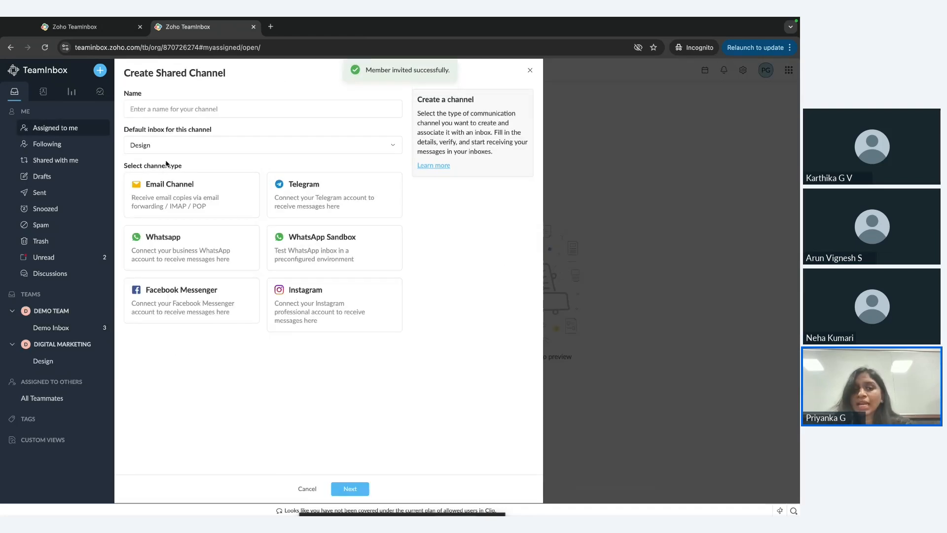
# Choose Email Channel as the shared channel type and name the channel Design emails.
pyautogui.click(166, 191)
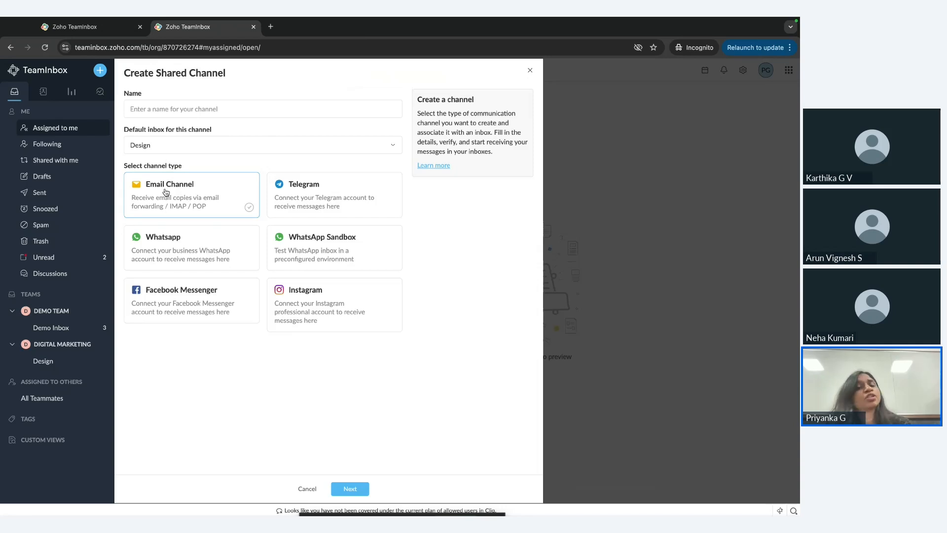
pyautogui.click(283, 193)
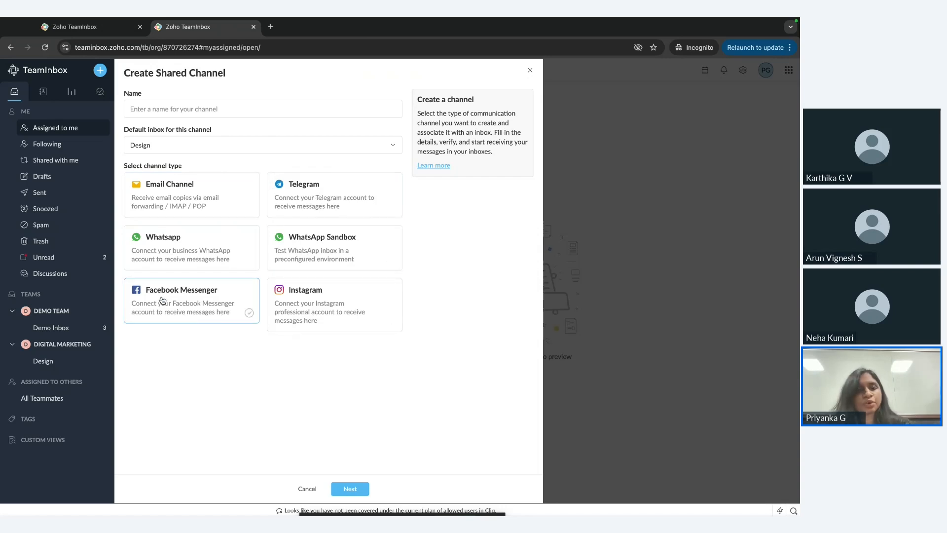
pyautogui.click(189, 196)
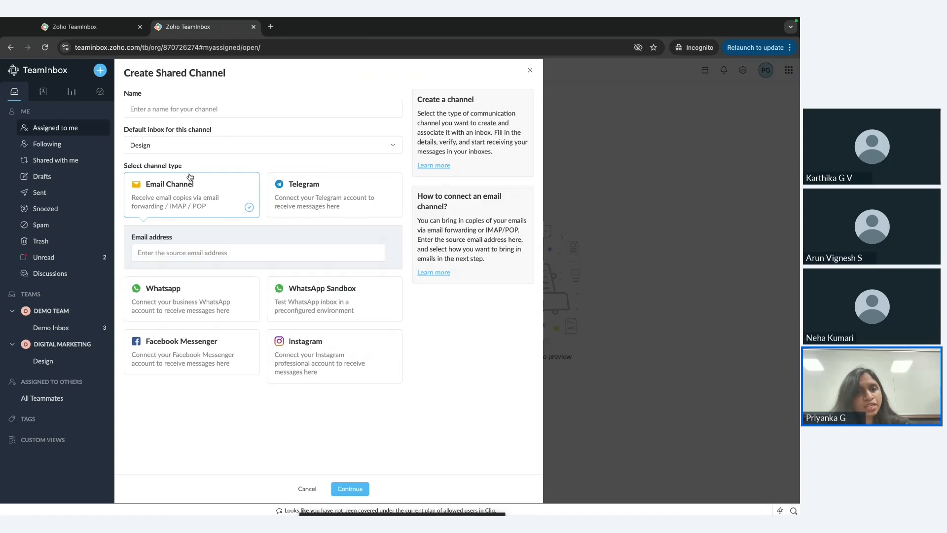
pyautogui.click(182, 108)
pyautogui.write('De')
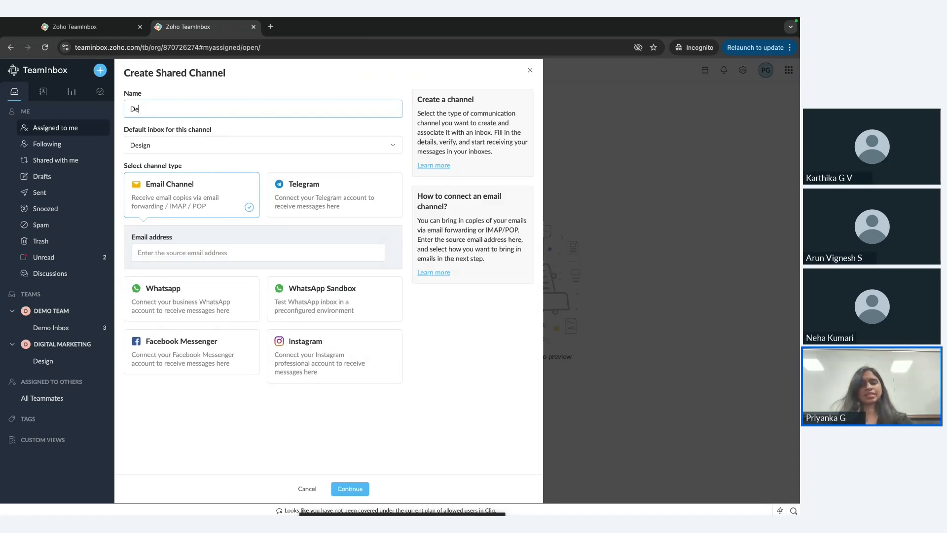
pyautogui.write('sign emails')
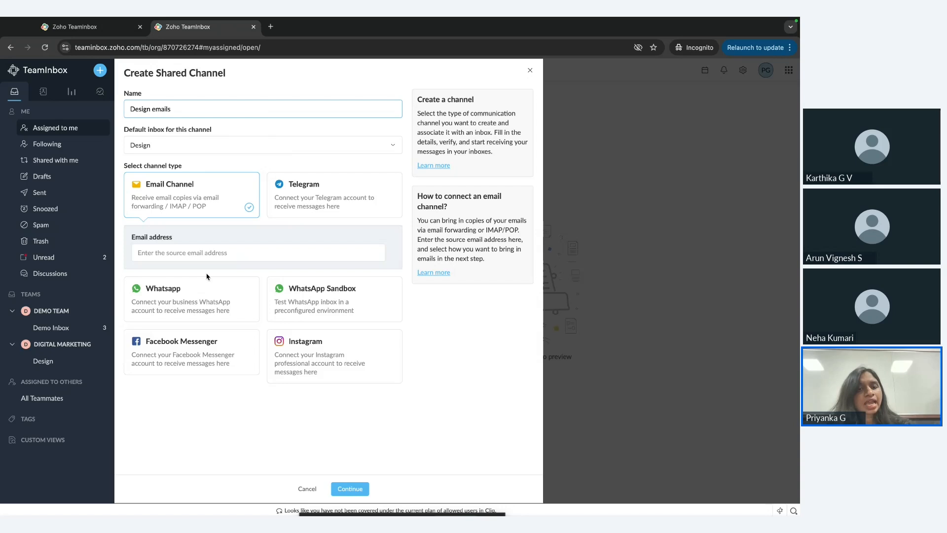
# Enter the team's source email address for the channel and continue to its forwarding setup.
pyautogui.click(180, 253)
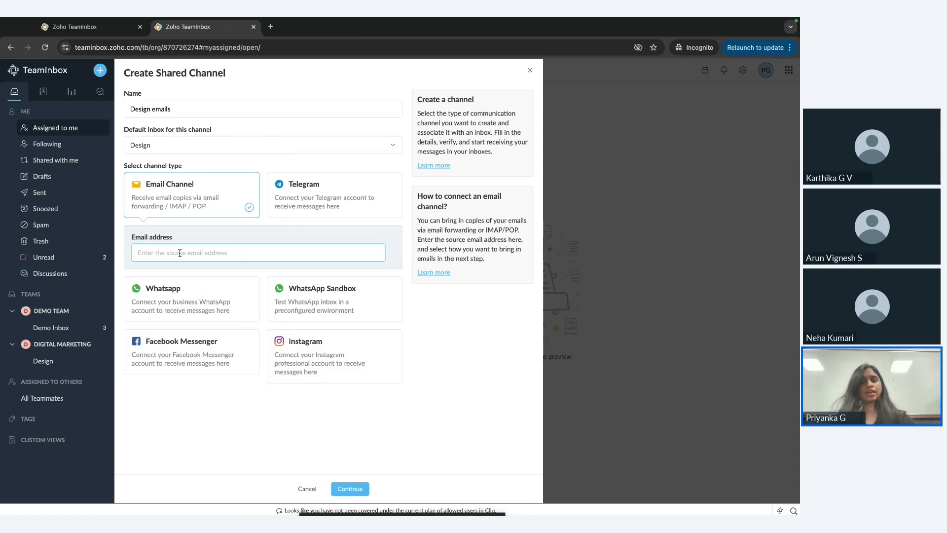
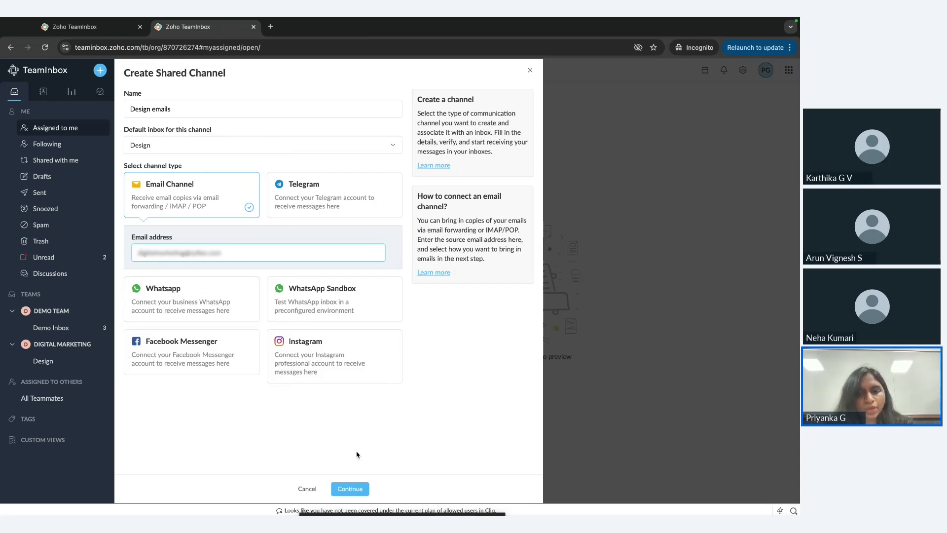
pyautogui.click(350, 490)
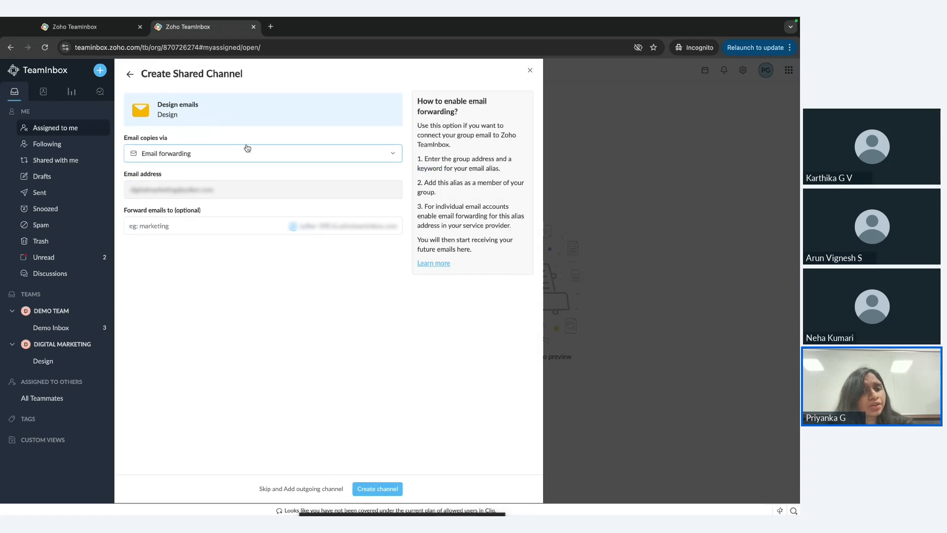
# Create the email forwarding channel with design as the forwarding alias keyword, and copy its mail alias.
pyautogui.click(152, 228)
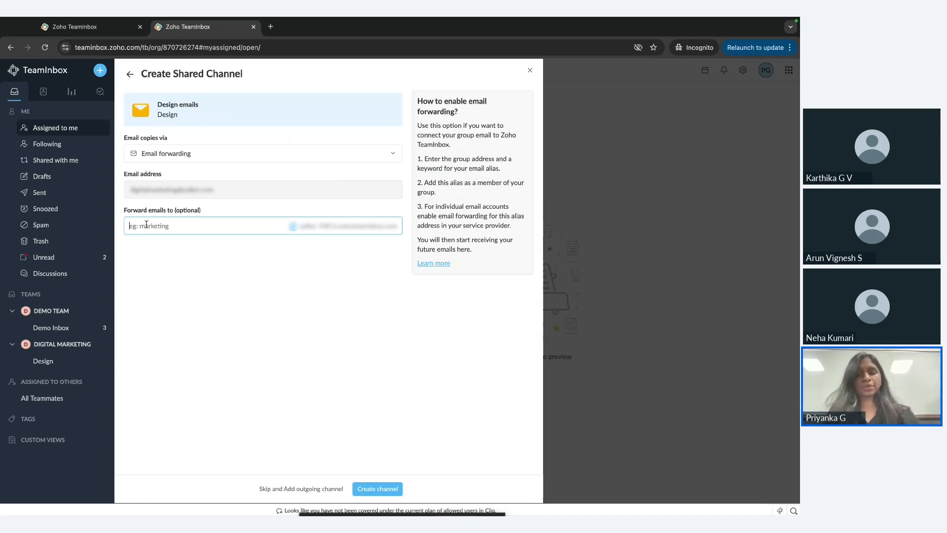
pyautogui.write('des')
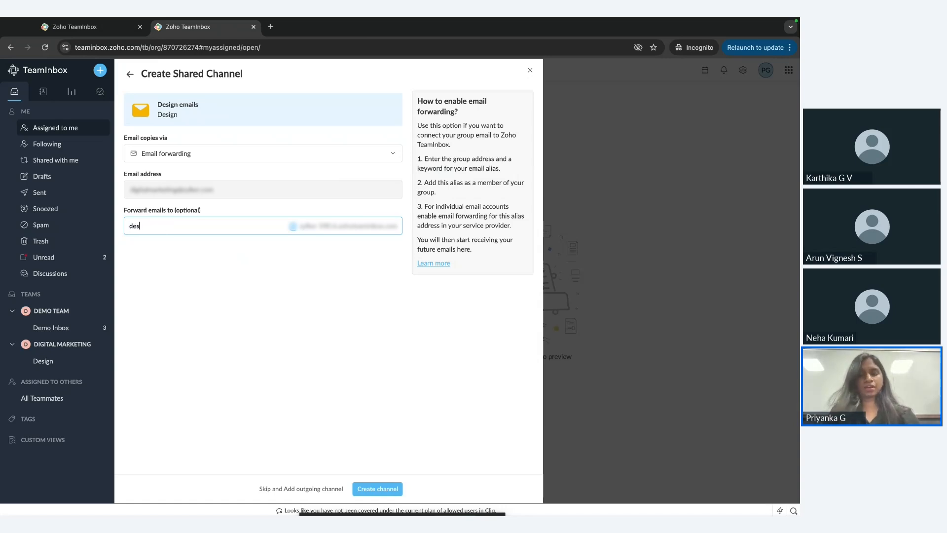
pyautogui.write('ign')
pyautogui.click(383, 491)
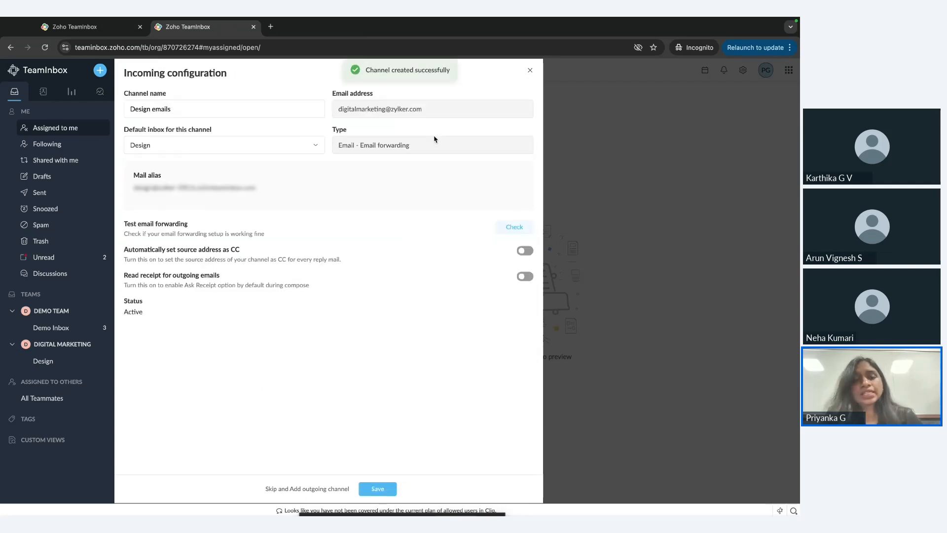
pyautogui.moveTo(168, 178)
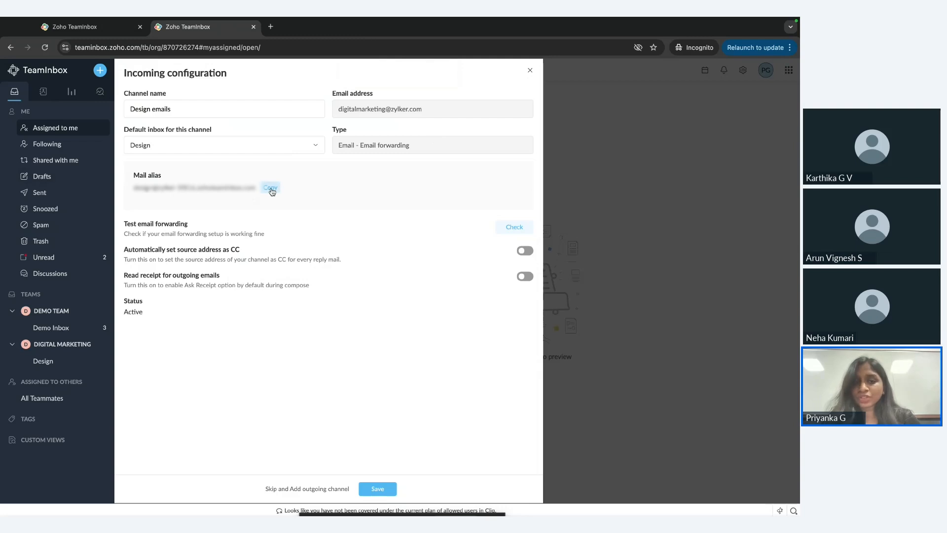
pyautogui.click(270, 189)
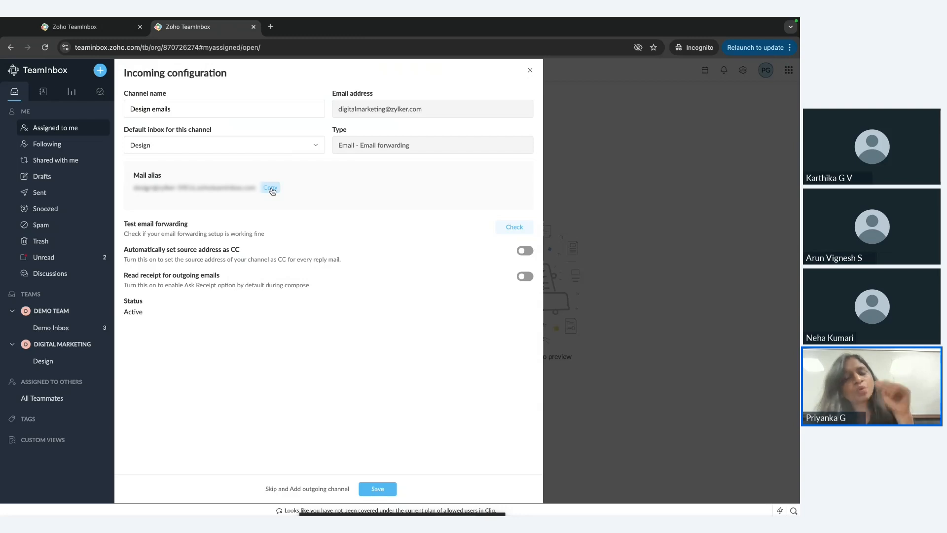
# Switch to the other browser window, where the existing Zylker TeamInbox and the Zoho Mail Admin Console are open.
pyautogui.hotkey('ctrl', 'Left')
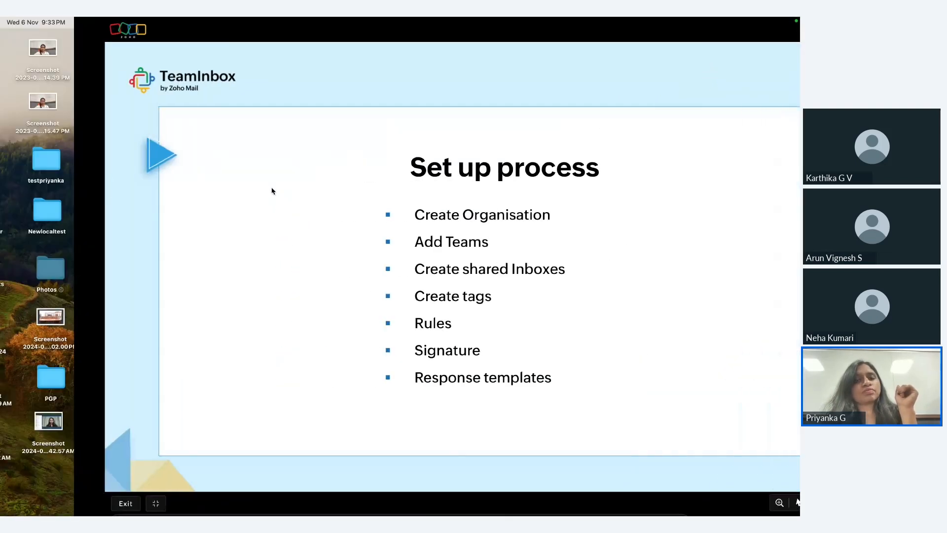
pyautogui.hotkey('ctrl', 'Up')
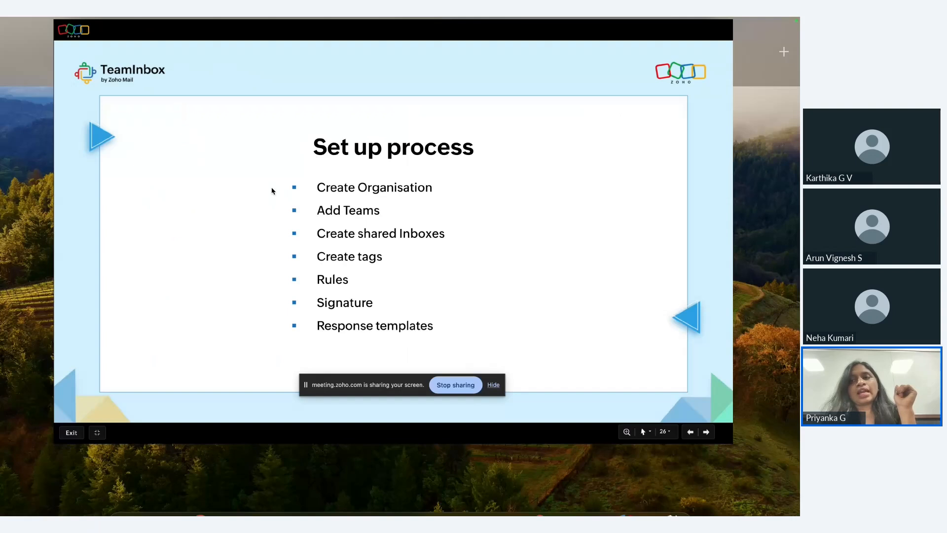
pyautogui.hotkey('ctrl', 'Down')
pyautogui.hotkey('ctrl', 'Up')
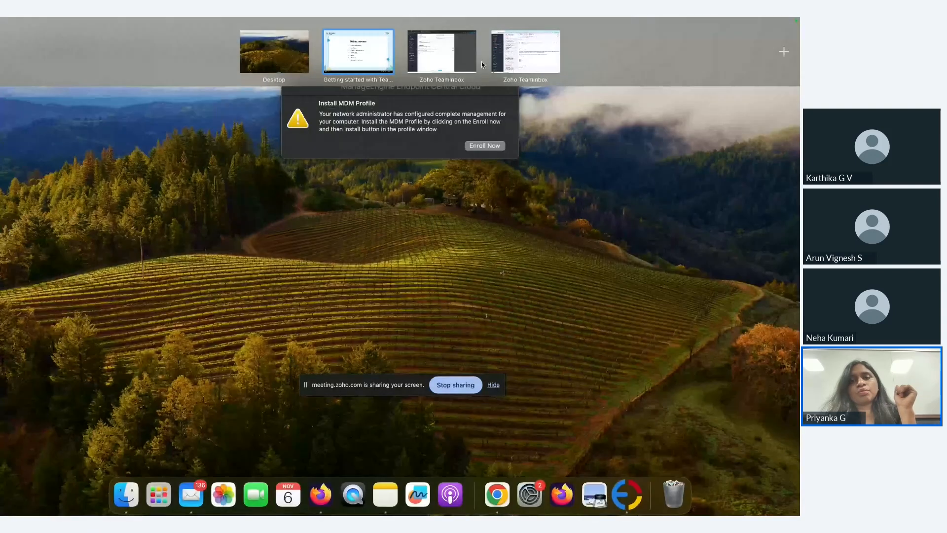
pyautogui.click(493, 59)
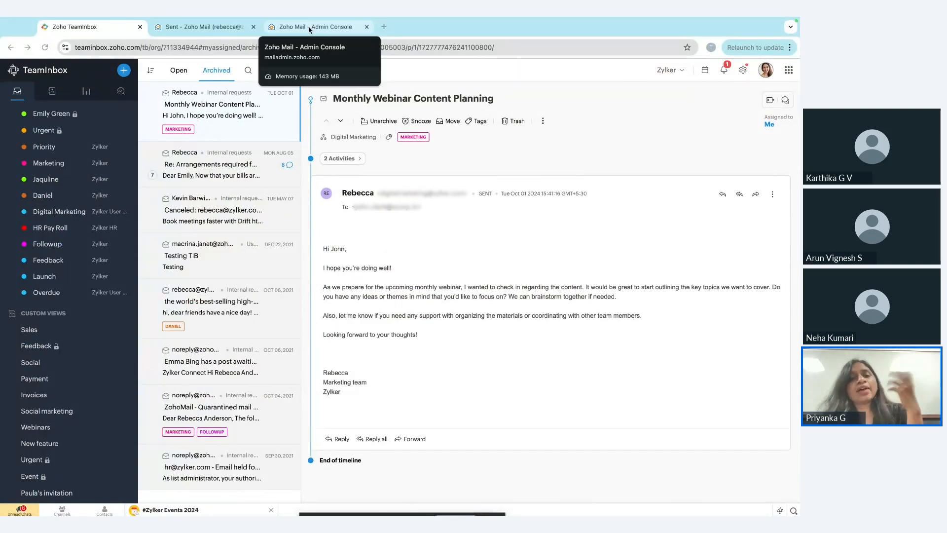
# Add the copied TeamInbox mail alias as a member of the Digital Marketing group in the Zoho Mail Admin Console.
pyautogui.click(310, 29)
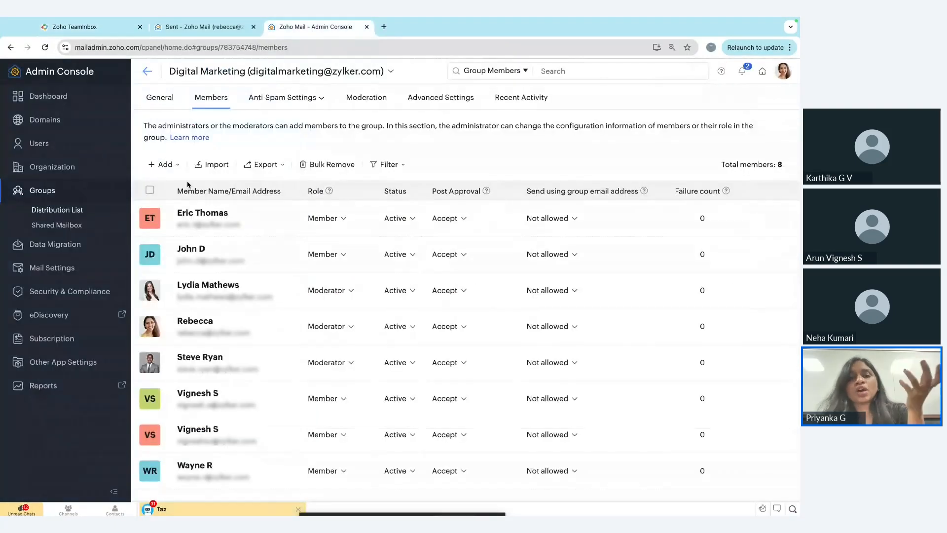
pyautogui.click(171, 168)
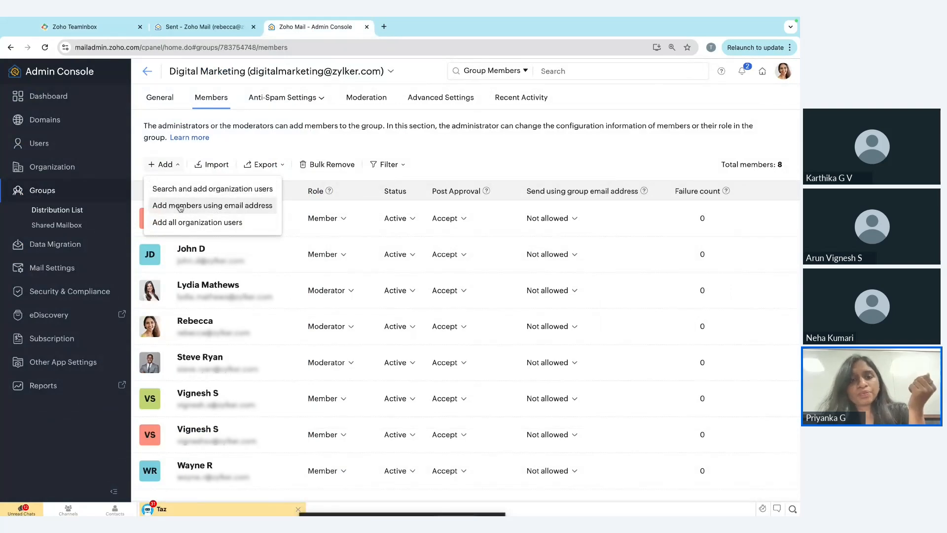
pyautogui.click(242, 207)
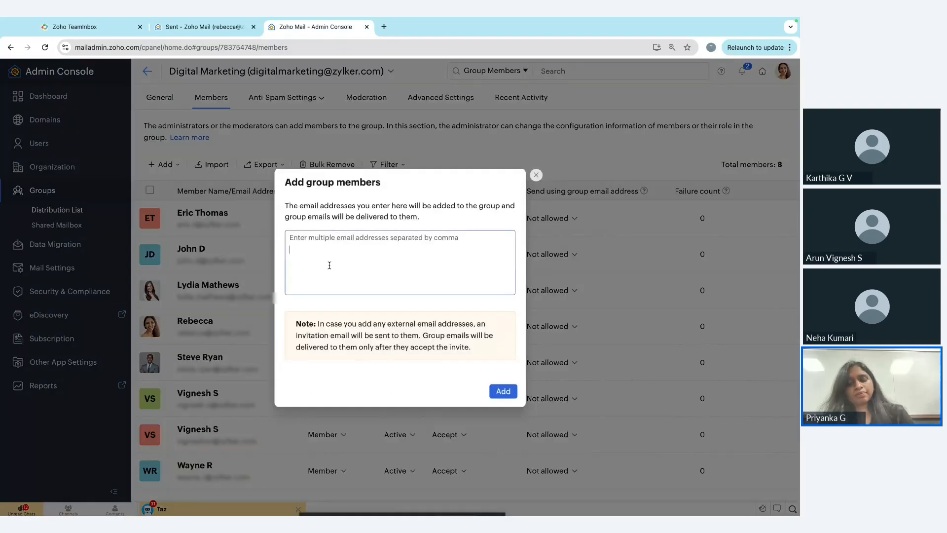
pyautogui.hotkey('ctrl', 'v')
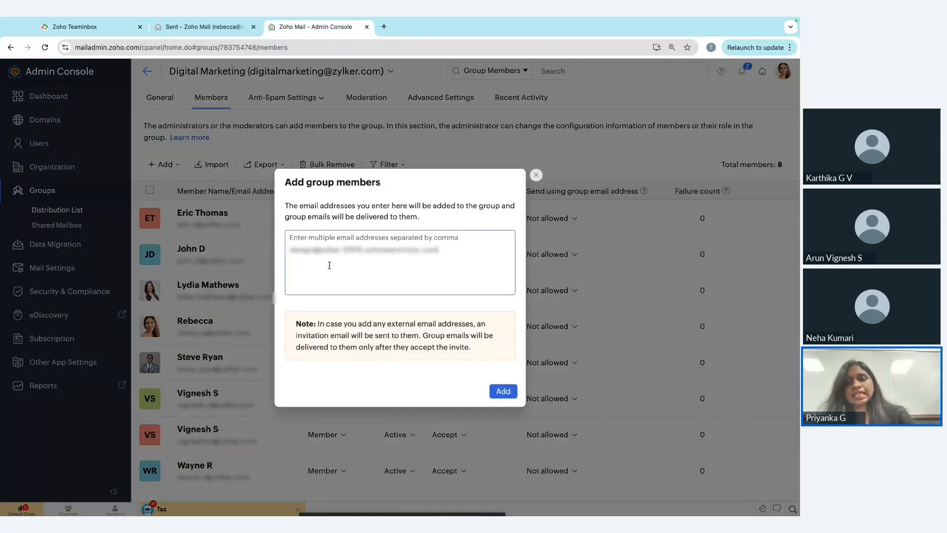
pyautogui.click(505, 392)
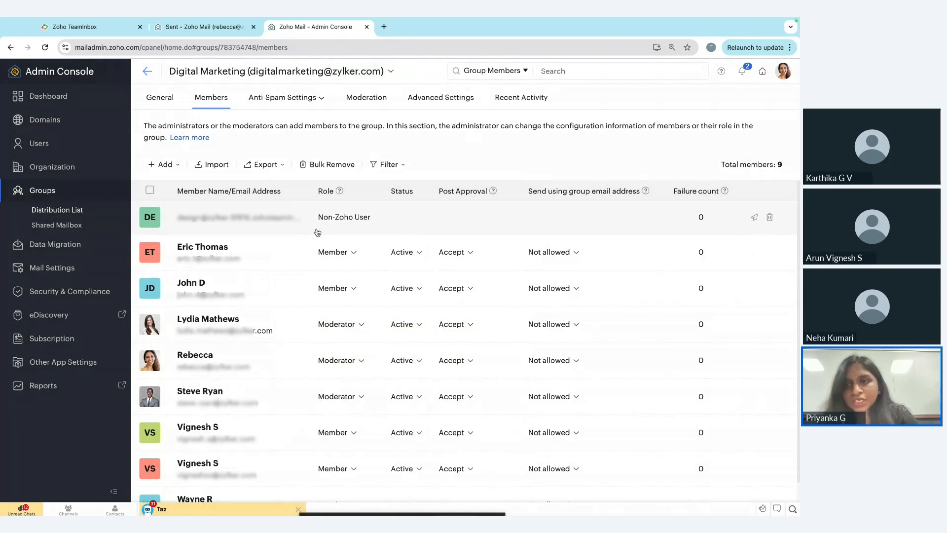
# Switch back to the TeamInbox setup window and save the incoming configuration of the Design emails channel.
pyautogui.hotkey('ctrl', 'Left')
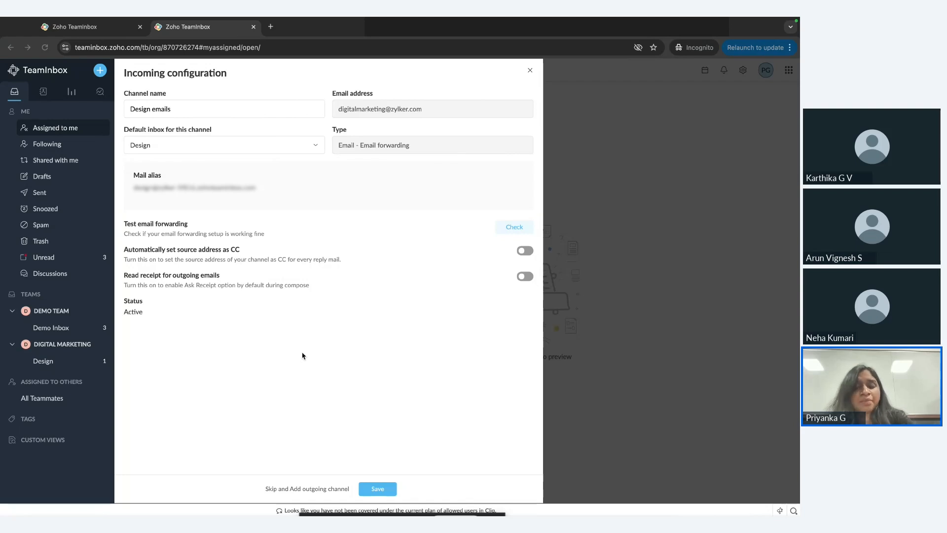
pyautogui.click(381, 493)
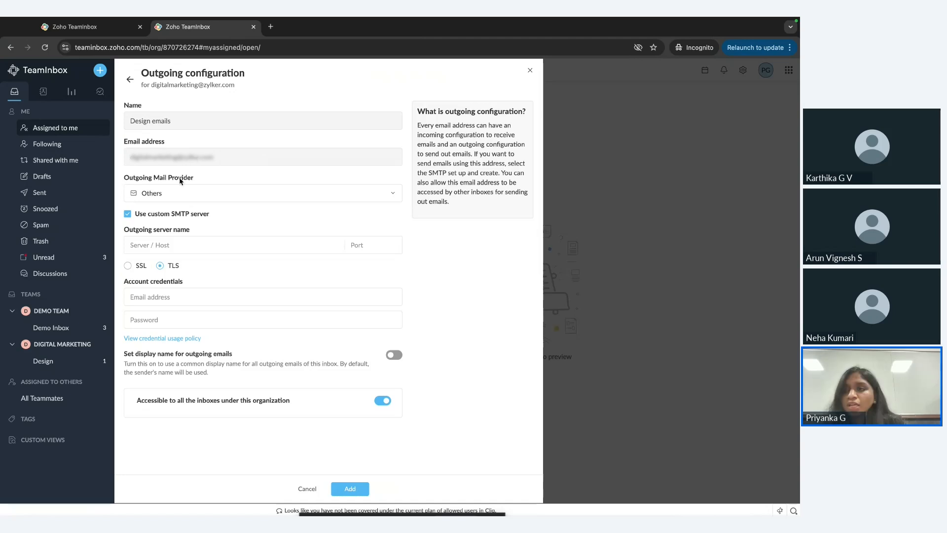
# Add the outgoing channel without a custom SMTP server, accessible only to the Design inbox, and dismiss its code verification.
pyautogui.click(127, 215)
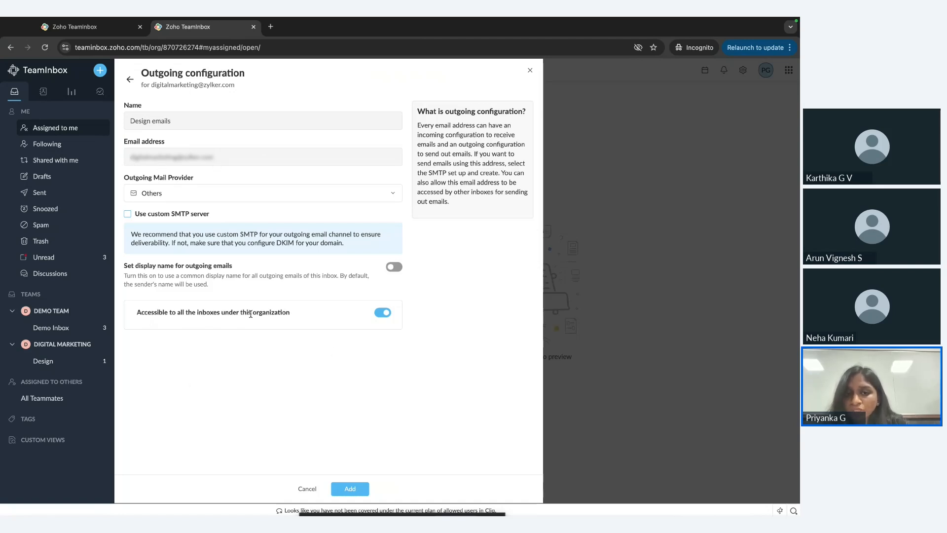
pyautogui.click(383, 313)
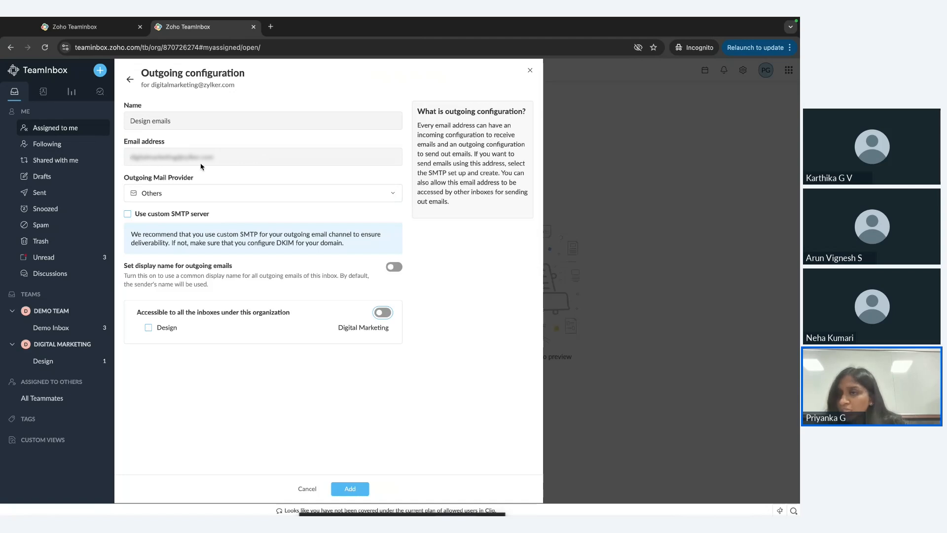
pyautogui.click(148, 327)
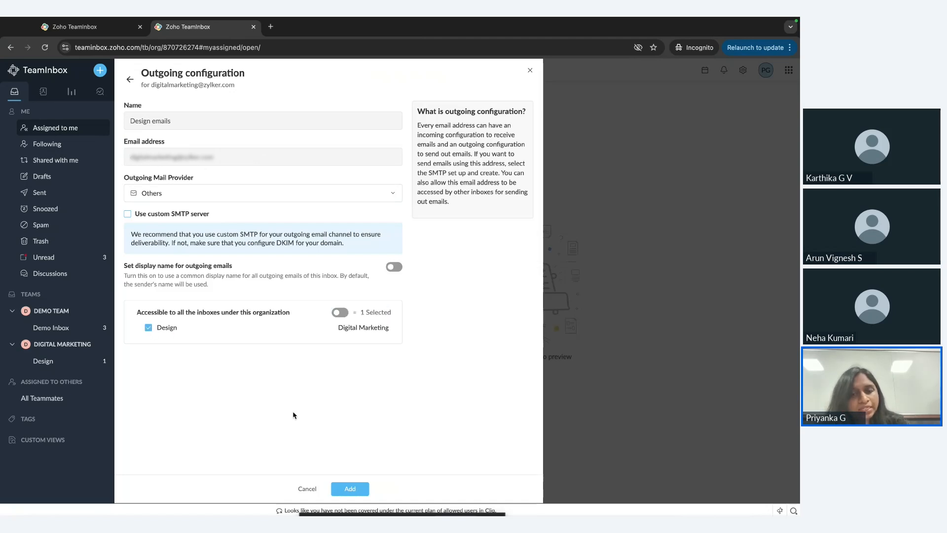
pyautogui.click(351, 489)
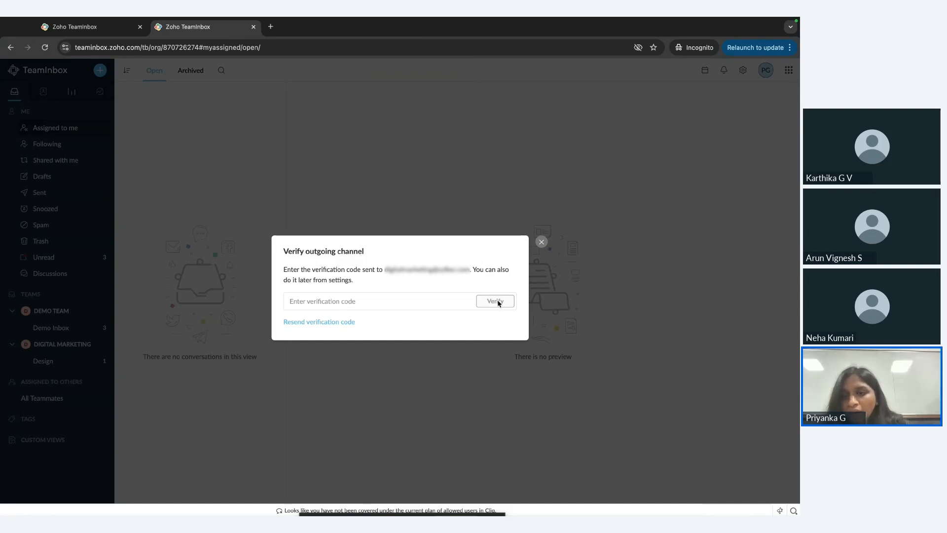
pyautogui.click(541, 242)
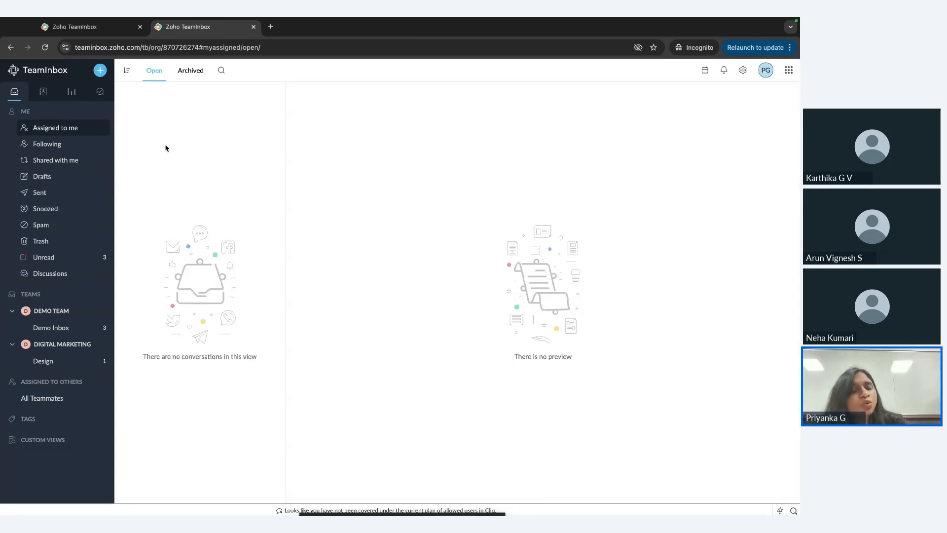
# Open the management settings of the Design inbox in the Digital Marketing team.
pyautogui.rightClick(54, 364)
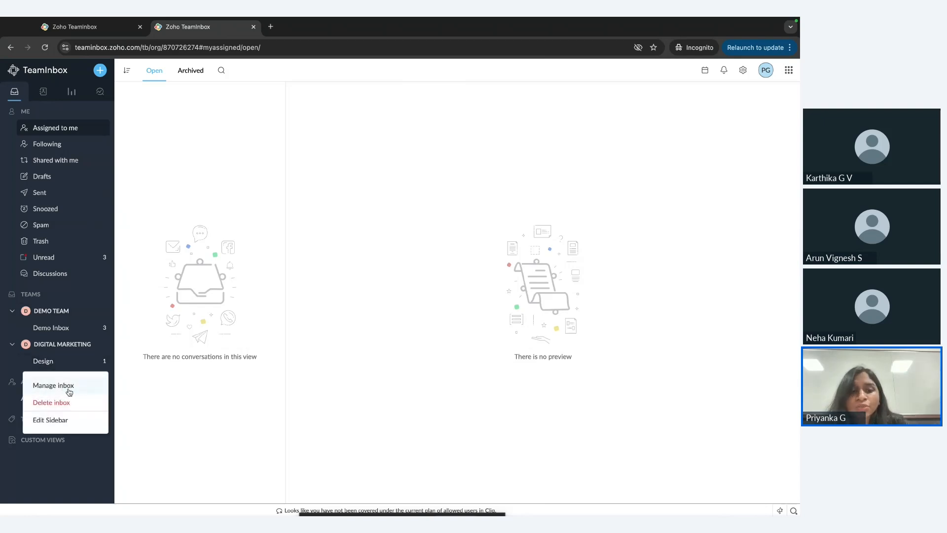
pyautogui.click(228, 389)
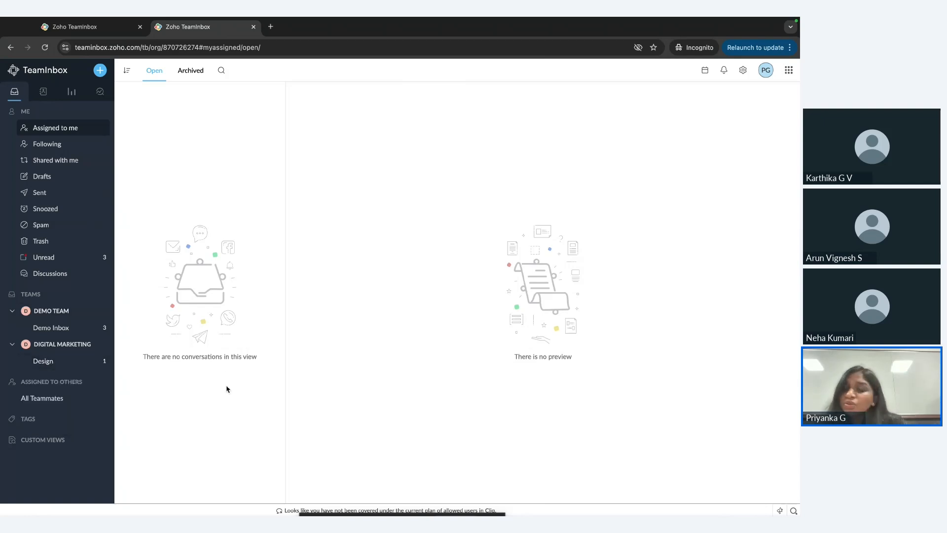
pyautogui.rightClick(68, 363)
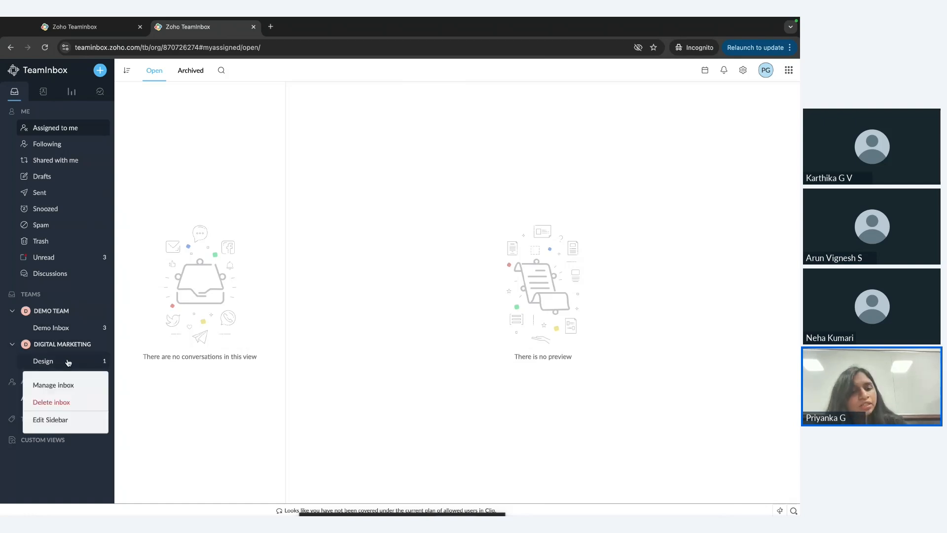
pyautogui.click(78, 390)
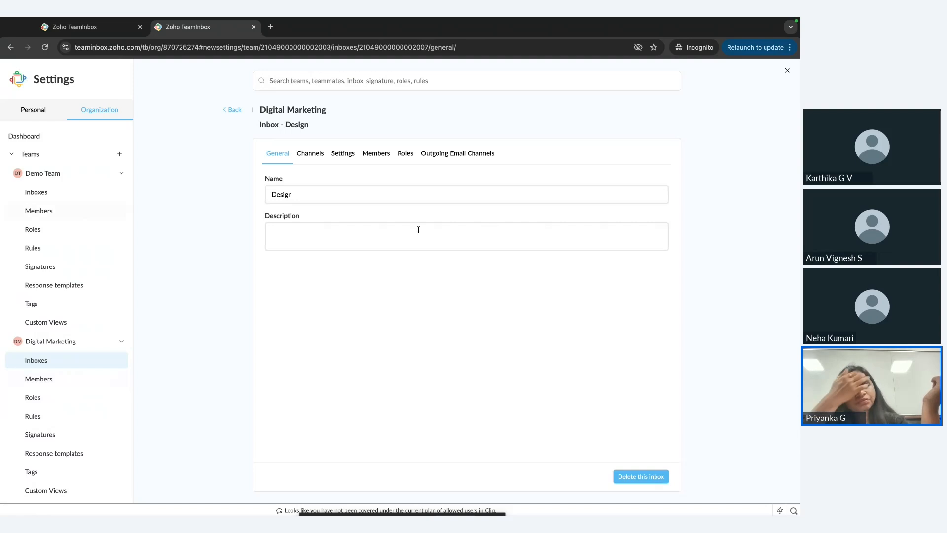
# View the Digital Marketing team's members and its roles in the organization settings.
pyautogui.scroll(-3, 80, 382)
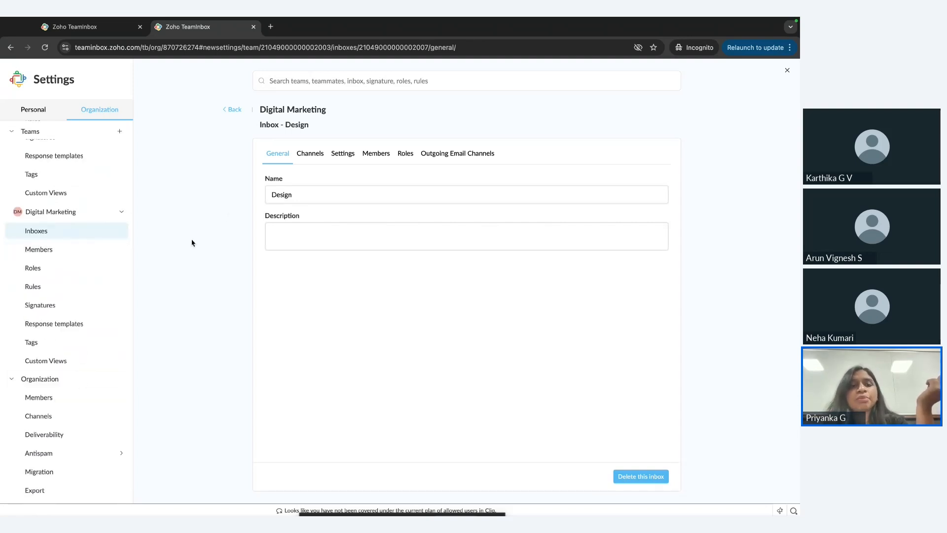
pyautogui.click(84, 253)
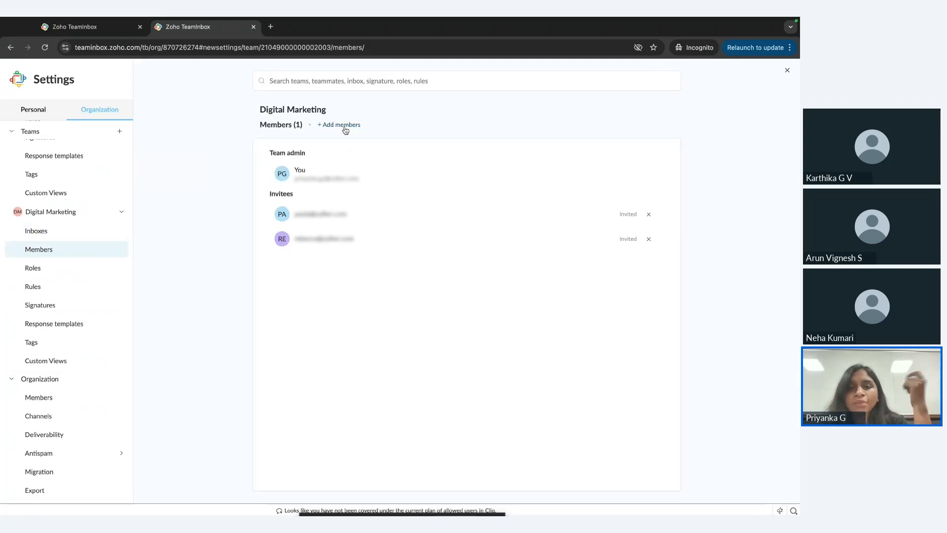
pyautogui.click(88, 274)
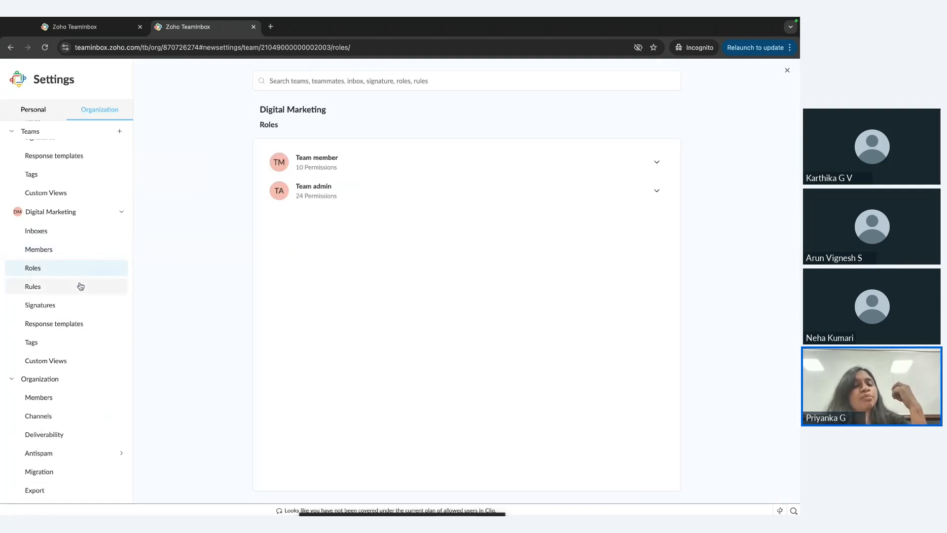
# Start a new rule for the Digital Marketing team and name it Faster replies.
pyautogui.click(79, 285)
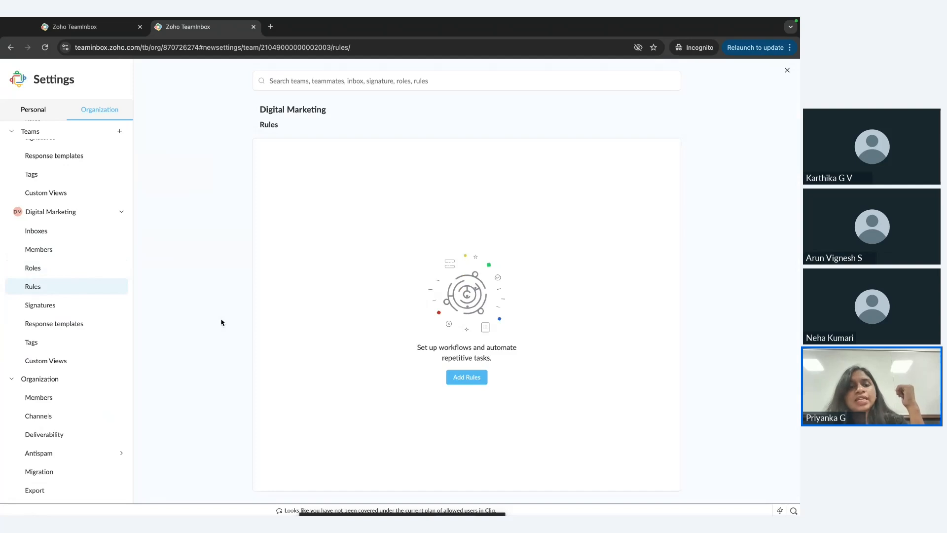
pyautogui.click(478, 383)
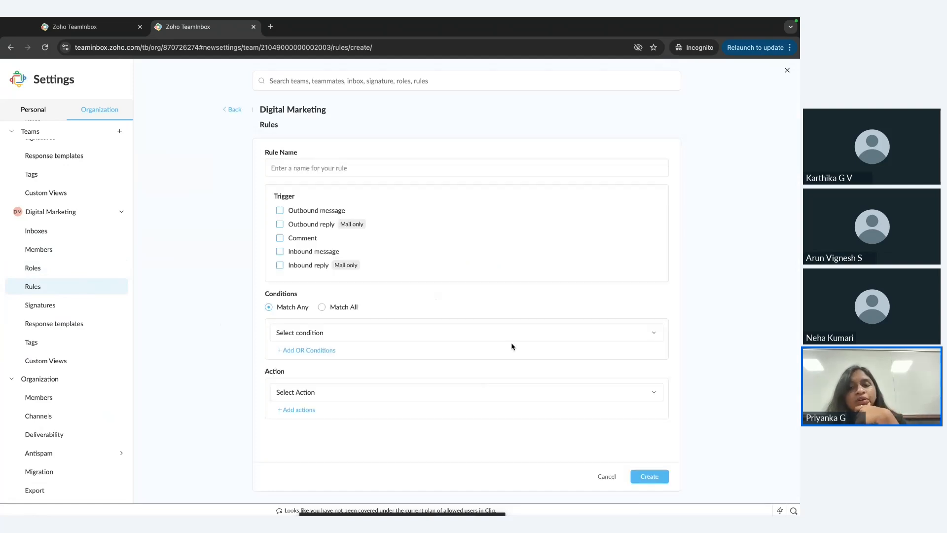
pyautogui.click(308, 174)
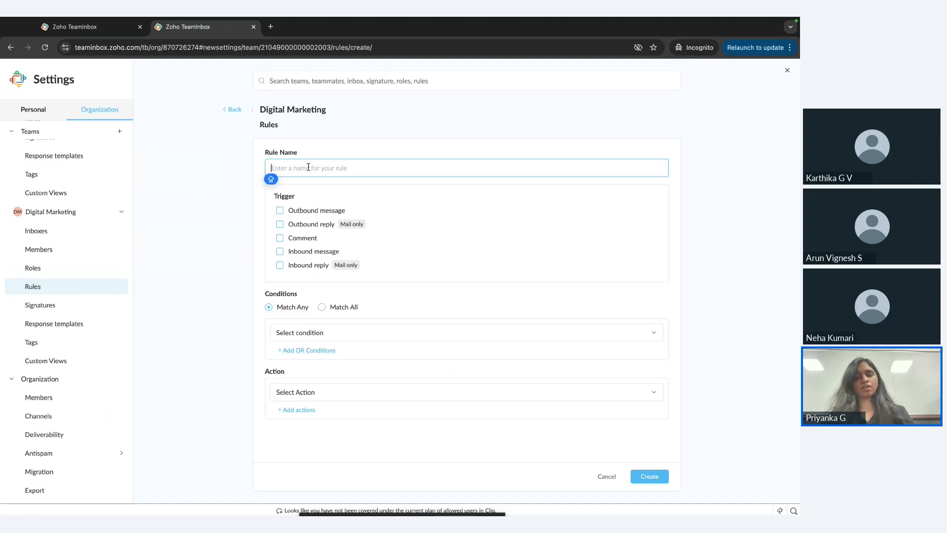
pyautogui.write('Fastre')
pyautogui.press('BackSpace')
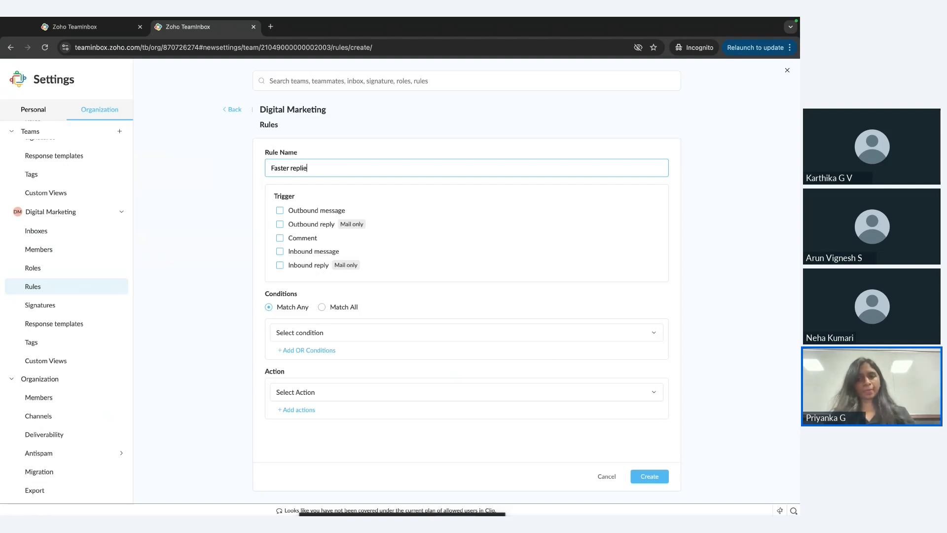
pyautogui.write('replies')
# Set the rule to trigger on outbound messages, outbound replies, comments, inbound messages and inbound replies.
pyautogui.click(310, 211)
pyautogui.click(280, 224)
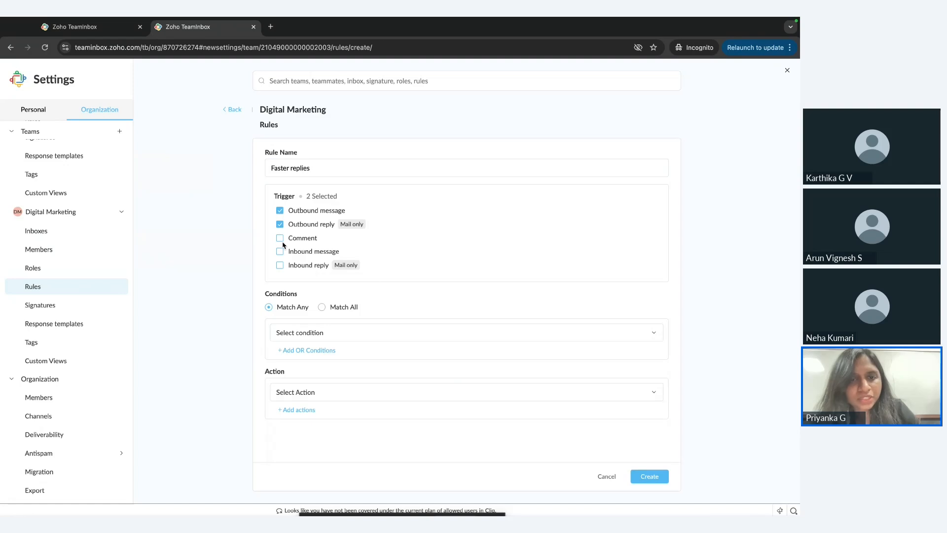
pyautogui.click(279, 238)
pyautogui.click(280, 252)
pyautogui.click(280, 265)
# Set the rule's condition to a response time goal of 30 minutes.
pyautogui.click(308, 334)
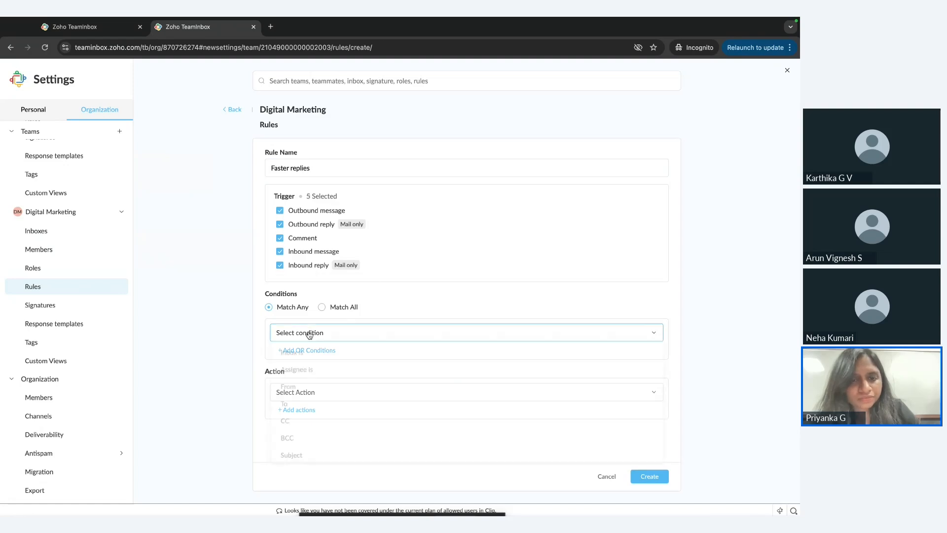
pyautogui.scroll(-5, 330, 397)
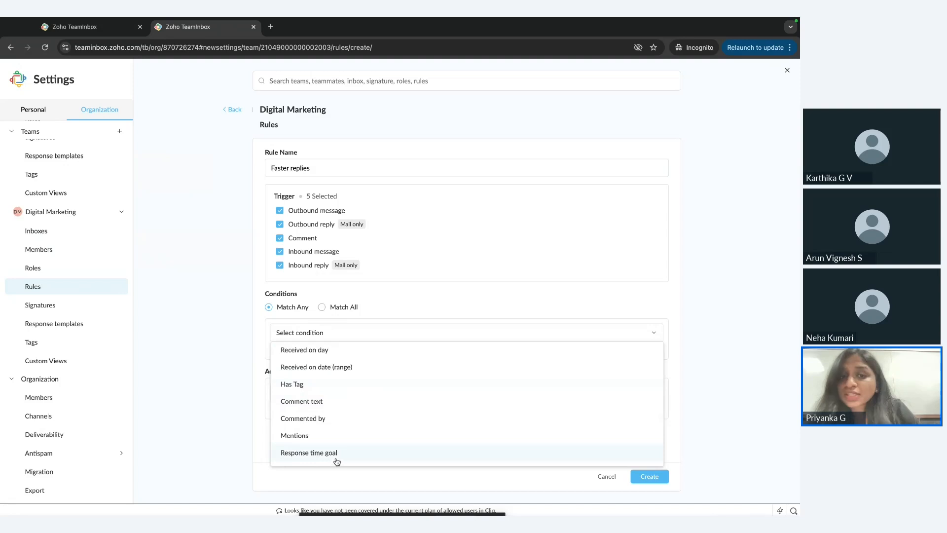
pyautogui.click(342, 455)
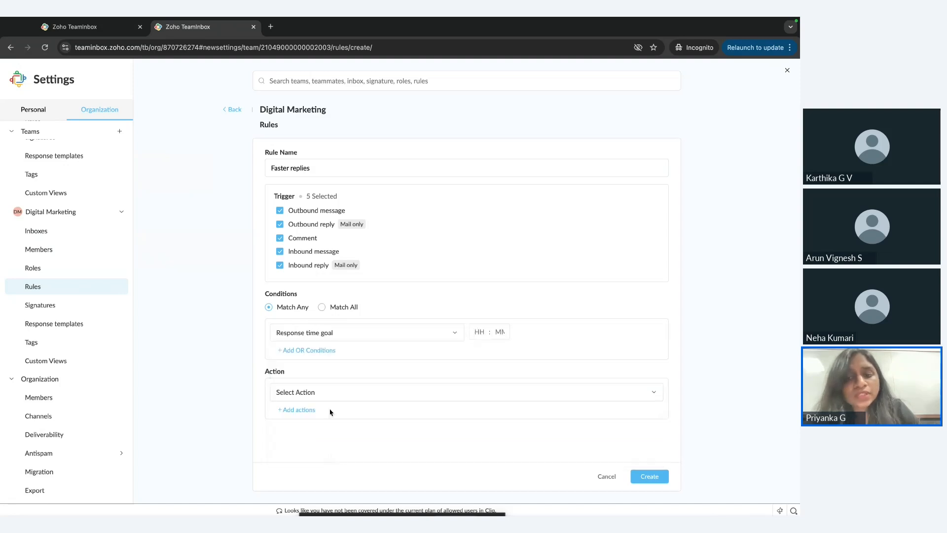
pyautogui.click(477, 332)
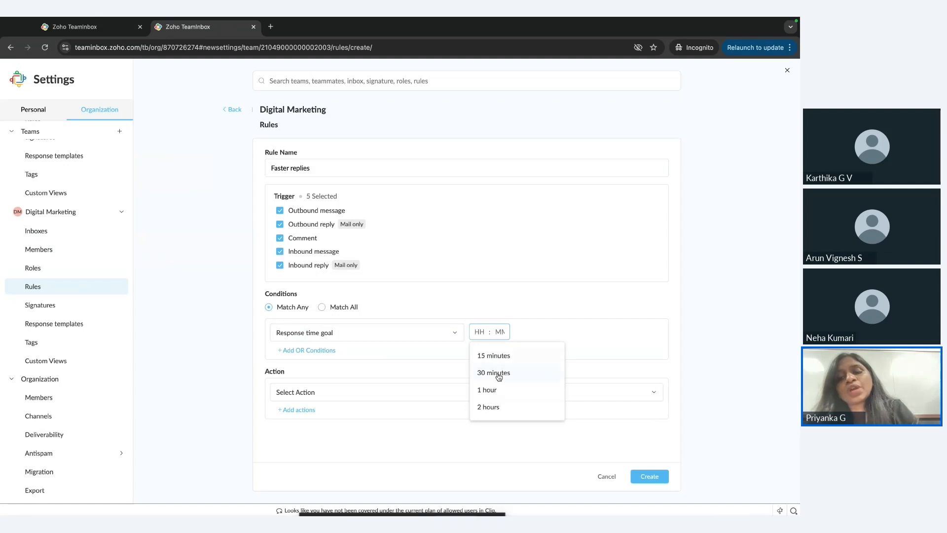
pyautogui.click(518, 378)
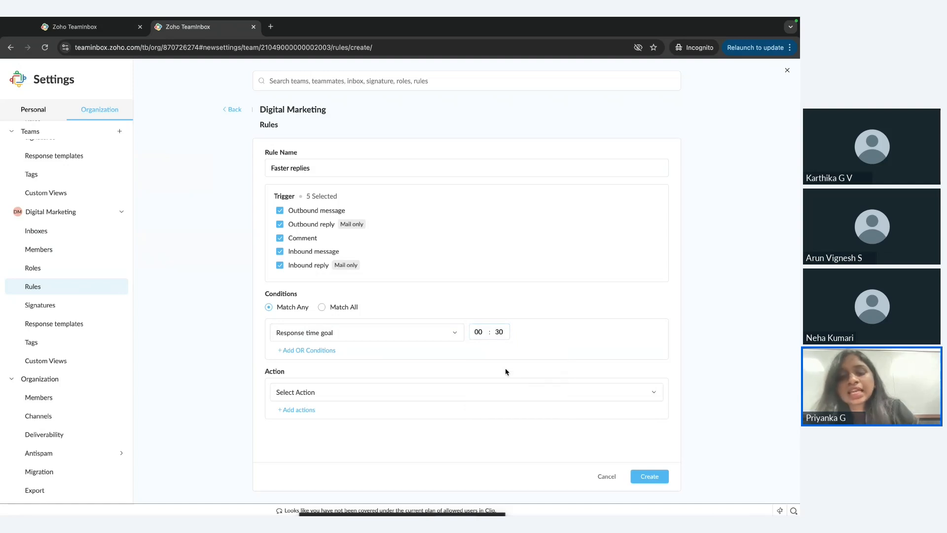
# Set the rule's action to Notify teammates and choose the teammate who receives the notification.
pyautogui.click(318, 391)
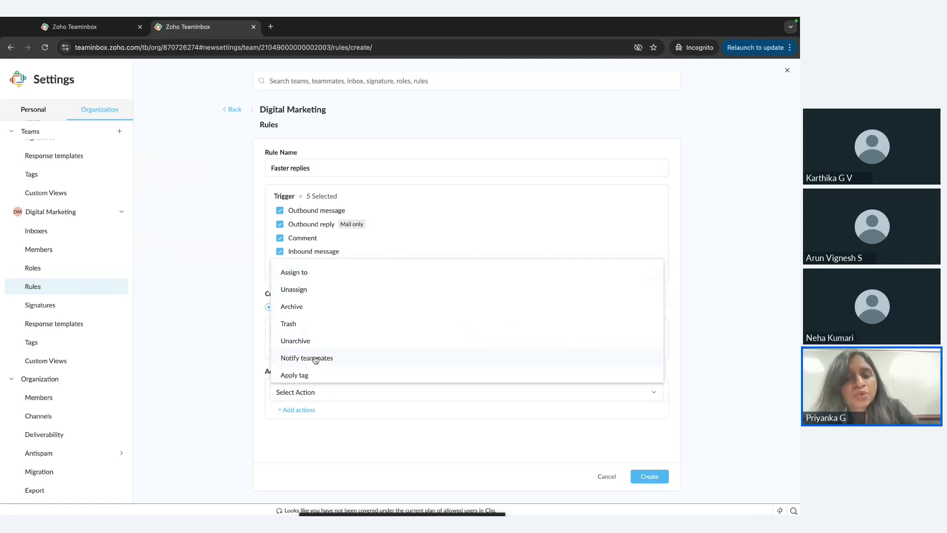
pyautogui.scroll(-2, 316, 359)
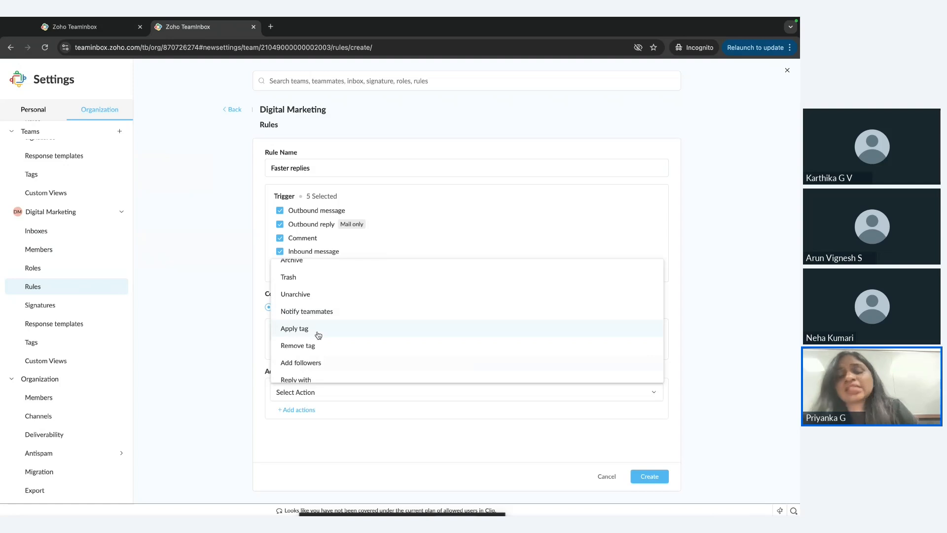
pyautogui.scroll(-2, 318, 335)
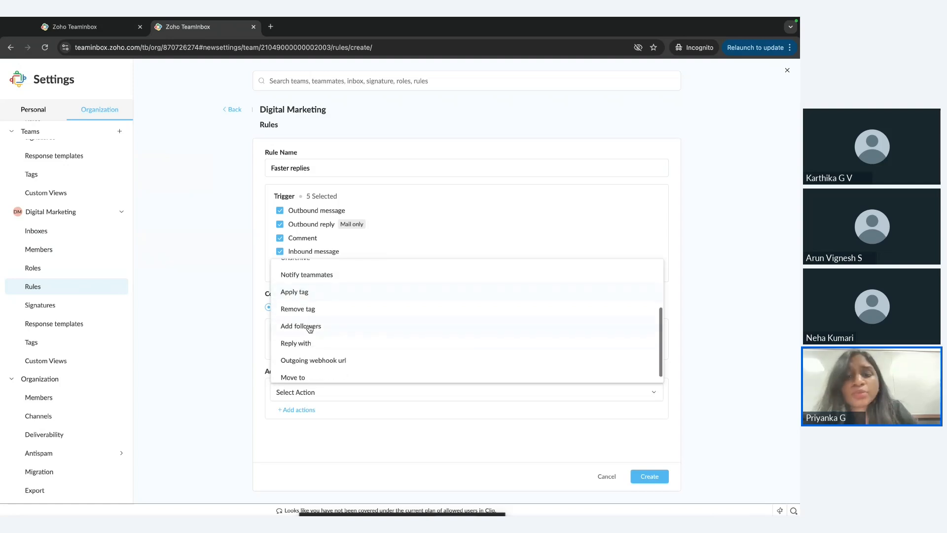
pyautogui.scroll(-1, 345, 328)
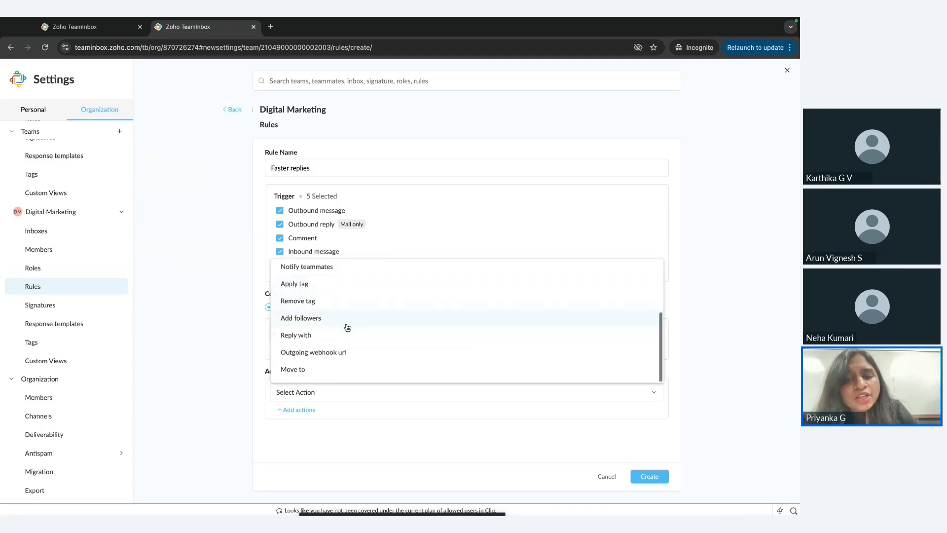
pyautogui.scroll(1, 316, 314)
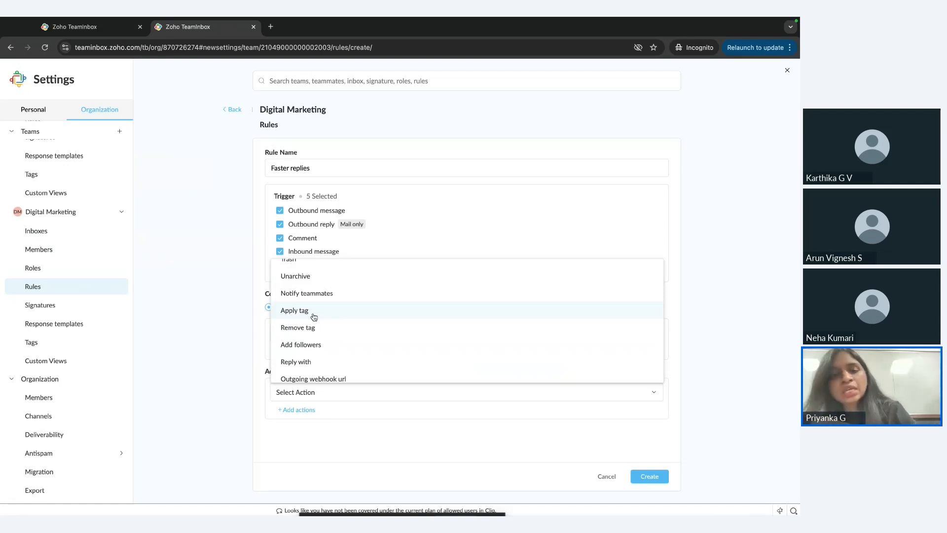
pyautogui.scroll(2, 314, 317)
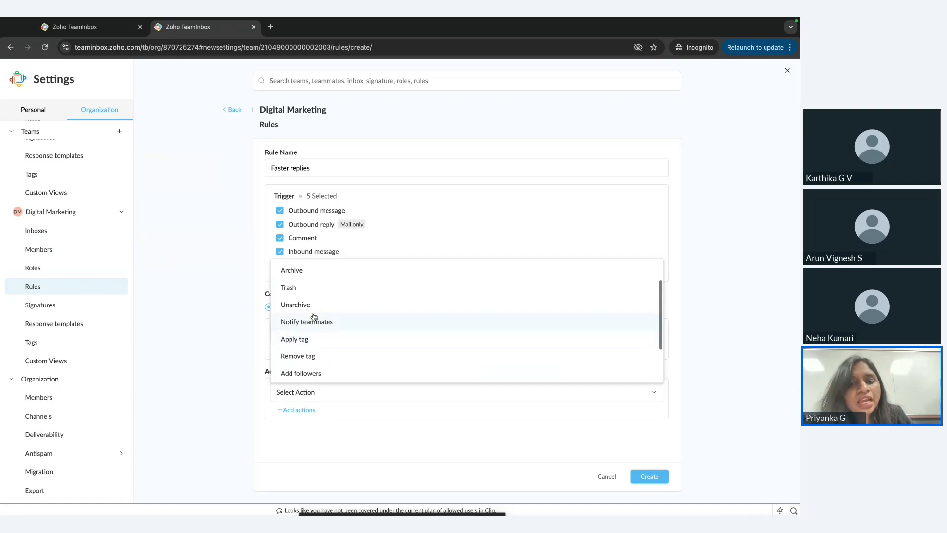
pyautogui.click(311, 332)
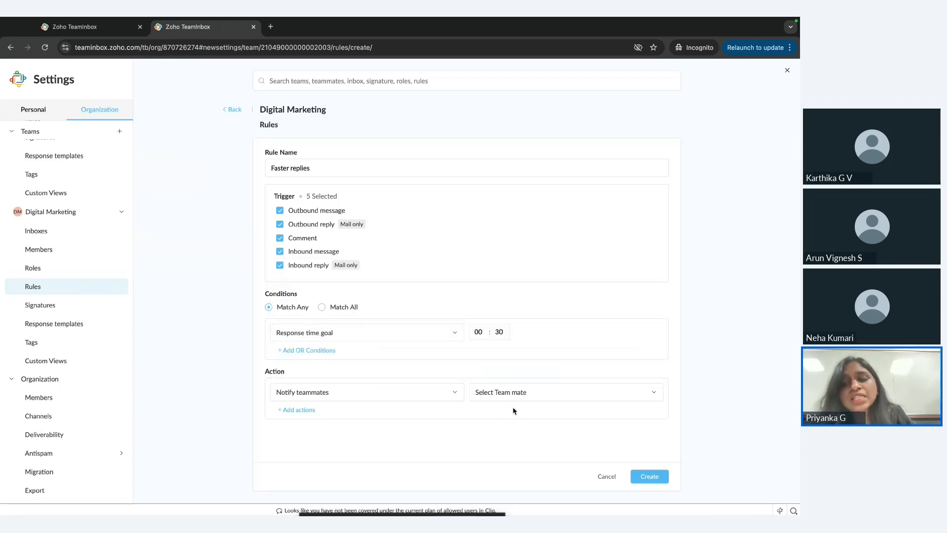
pyautogui.click(496, 393)
pyautogui.click(506, 417)
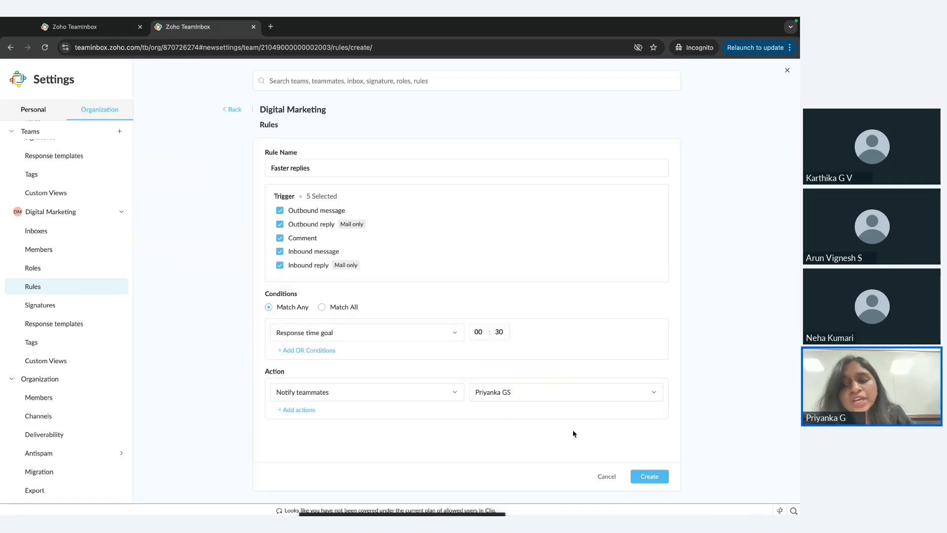
pyautogui.click(650, 478)
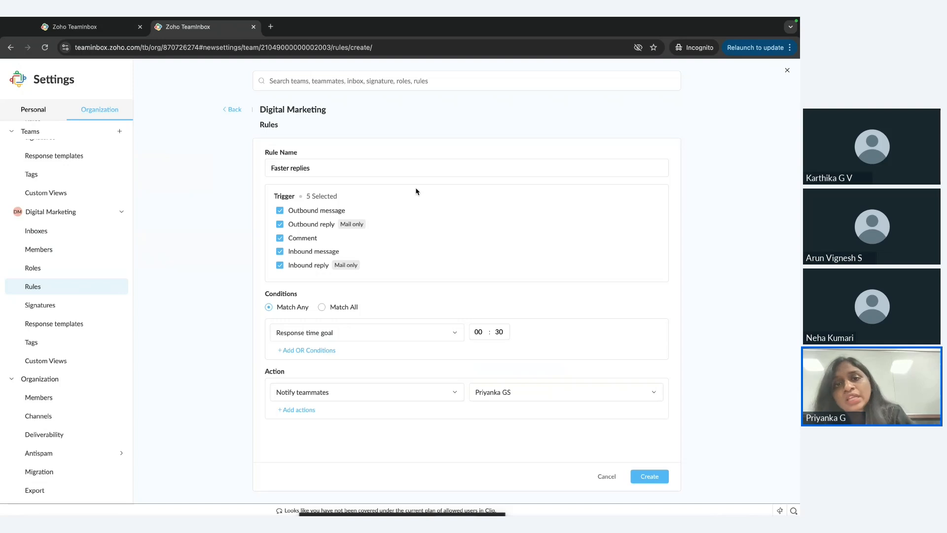
# Review the condition types available for the Faster replies rule, keeping Response time goal selected.
pyautogui.click(307, 169)
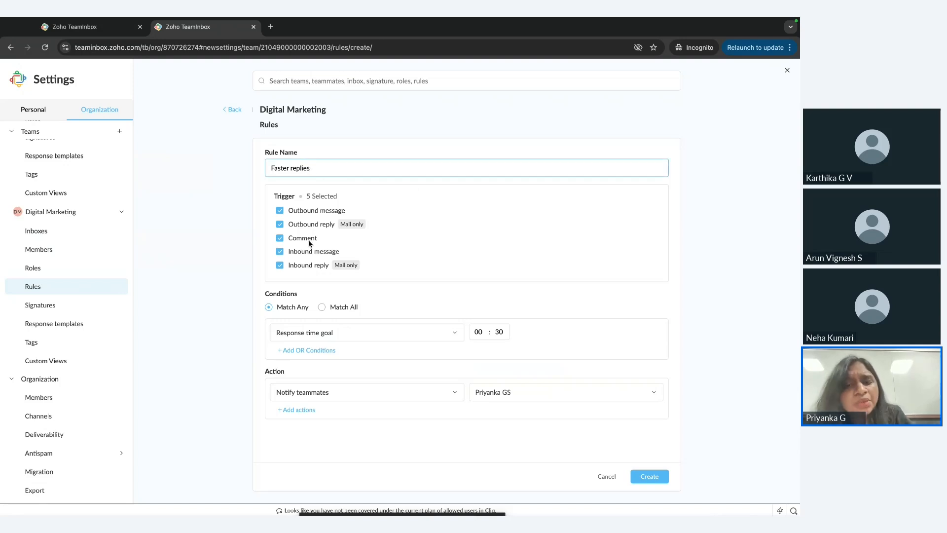
pyautogui.click(333, 340)
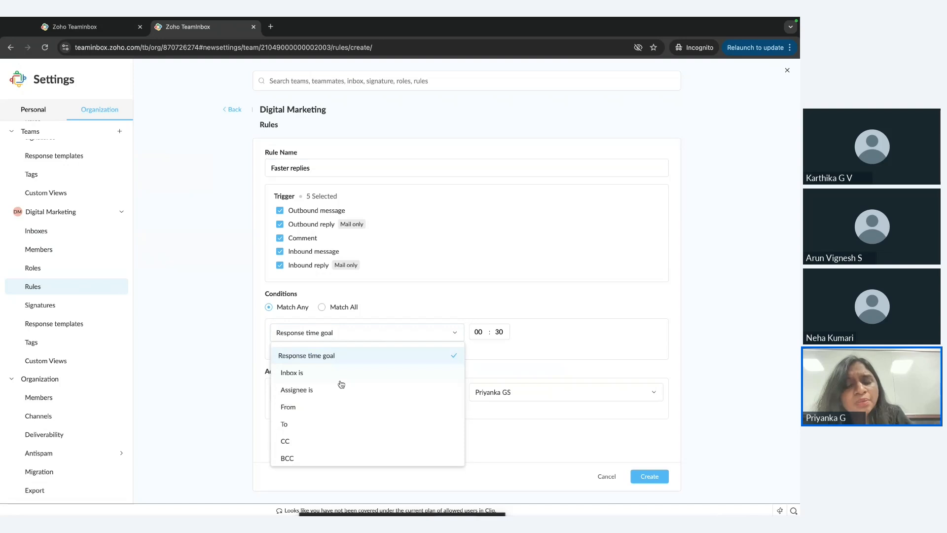
pyautogui.scroll(-1, 341, 384)
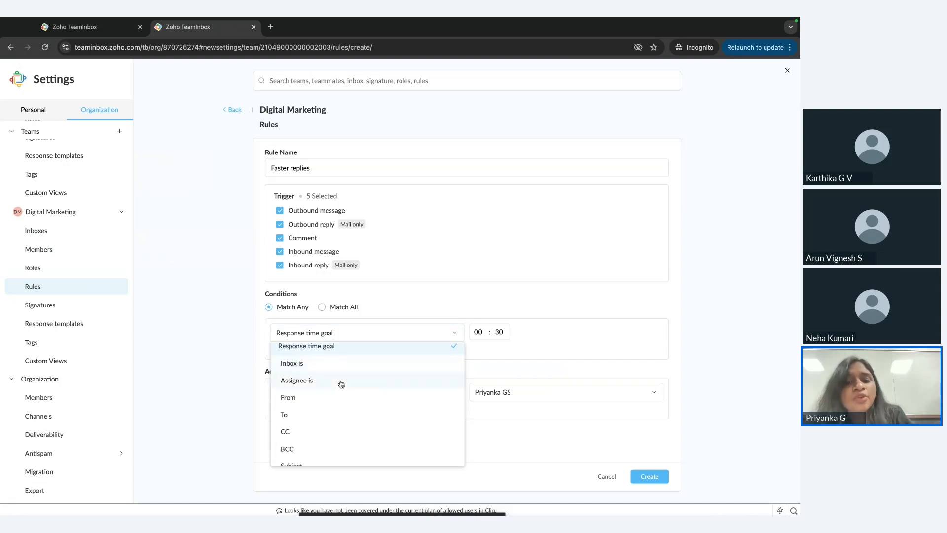
pyautogui.scroll(-2, 341, 384)
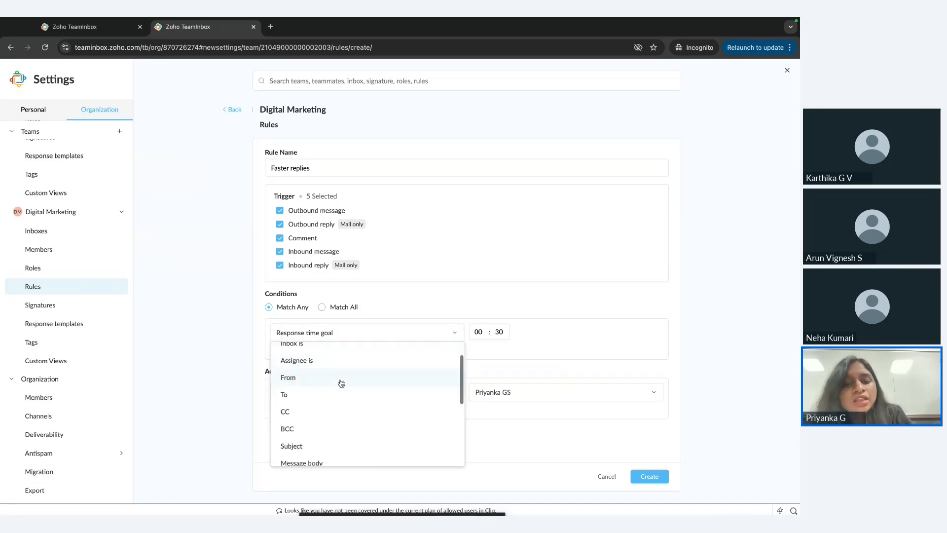
pyautogui.scroll(-6, 341, 383)
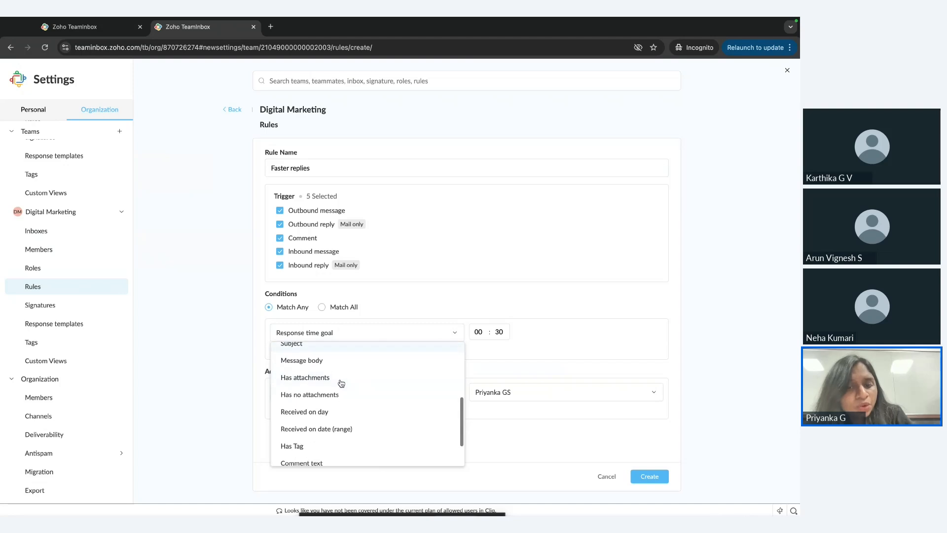
pyautogui.scroll(-4, 341, 384)
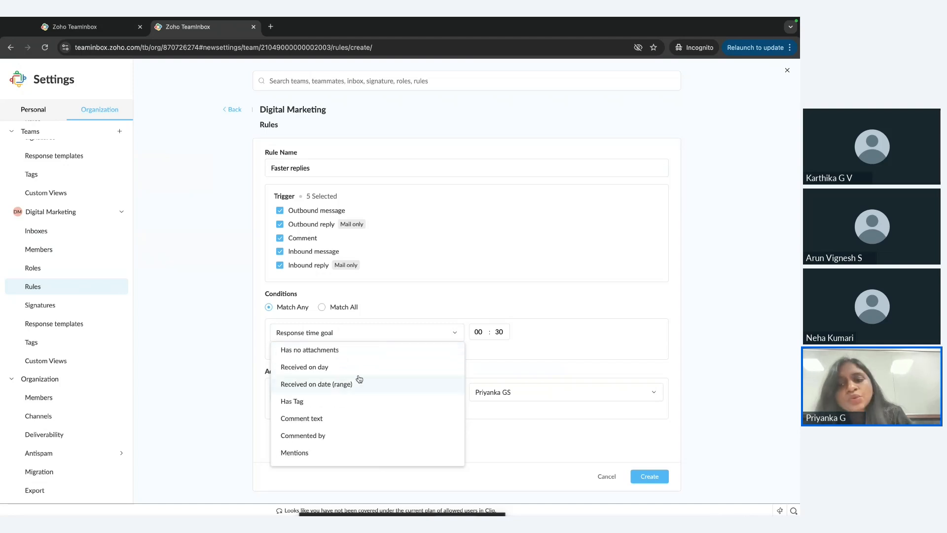
pyautogui.click(486, 361)
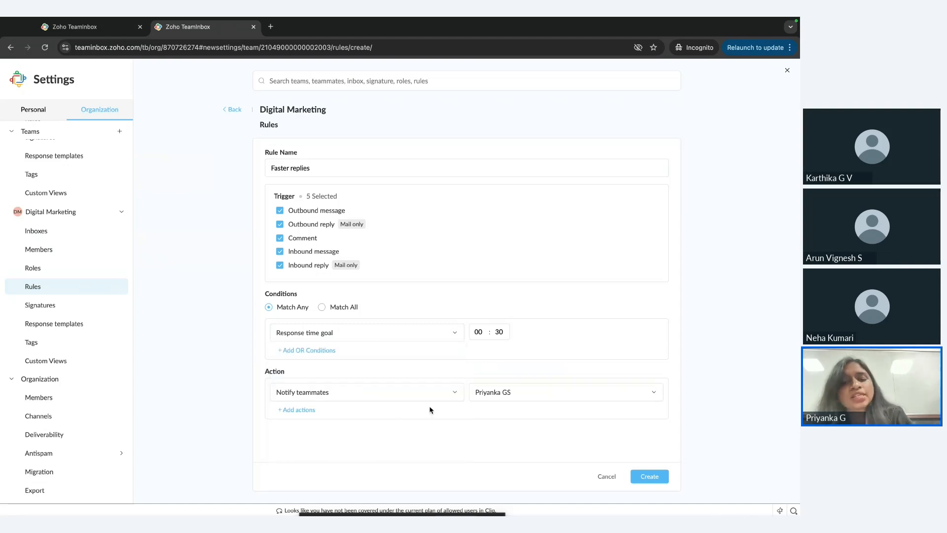
# Review the action types available for the Faster replies rule, keeping Notify teammates selected.
pyautogui.click(392, 391)
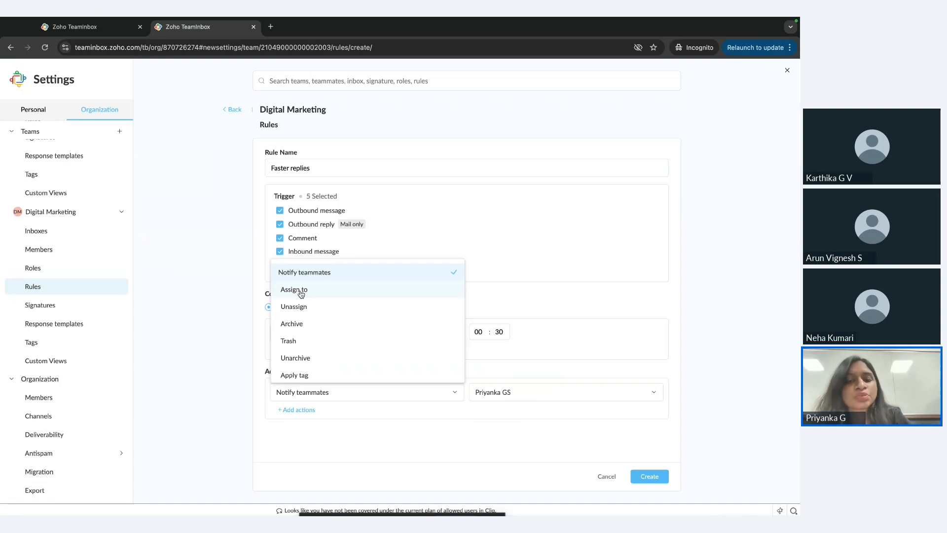
pyautogui.scroll(-3, 301, 294)
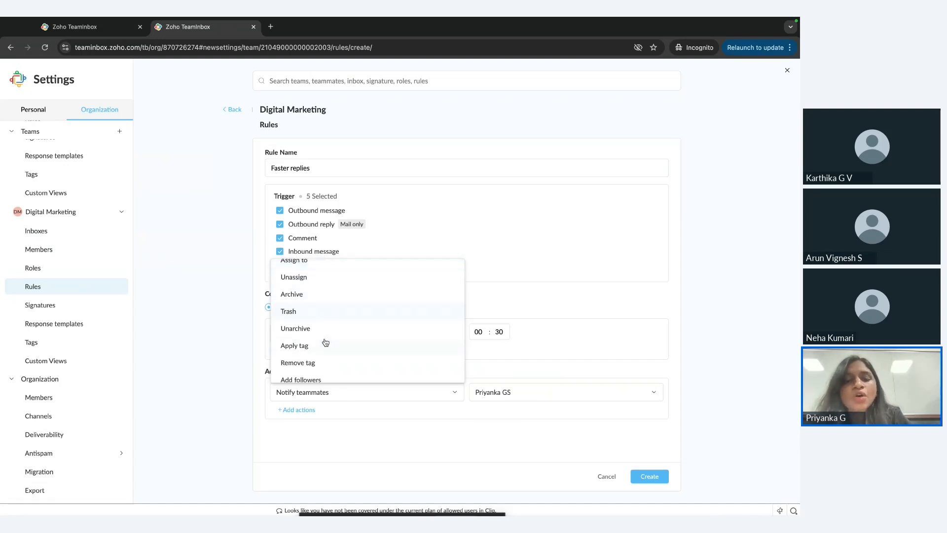
pyautogui.scroll(-2, 325, 342)
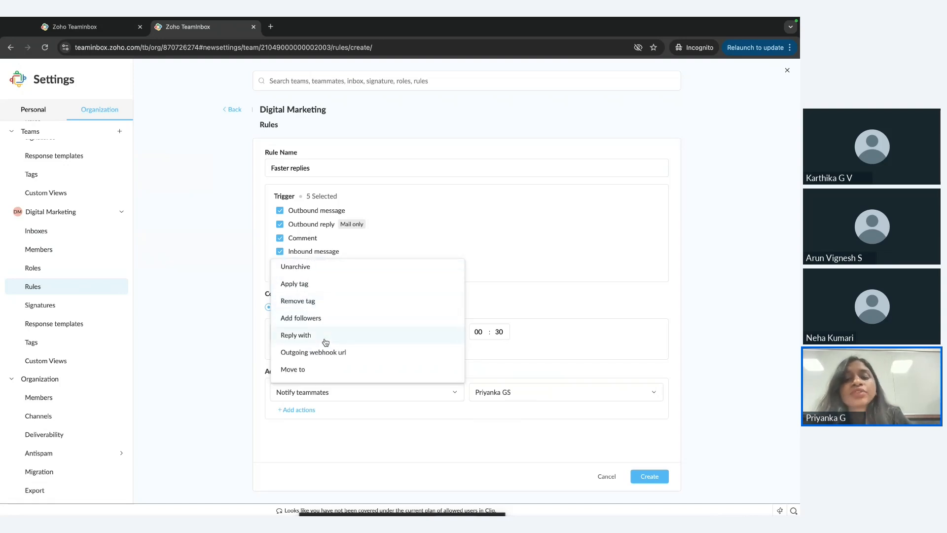
pyautogui.scroll(1, 325, 342)
pyautogui.scroll(4, 325, 341)
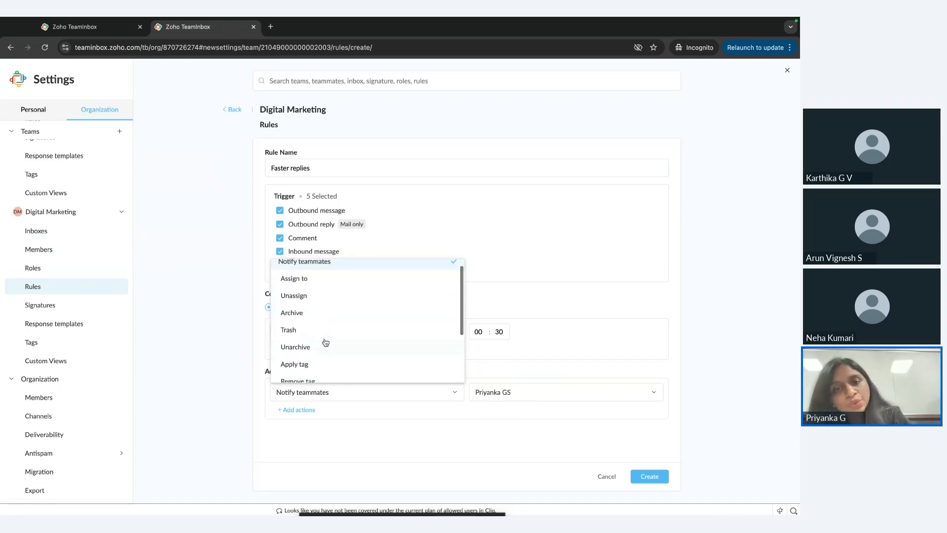
pyautogui.click(368, 432)
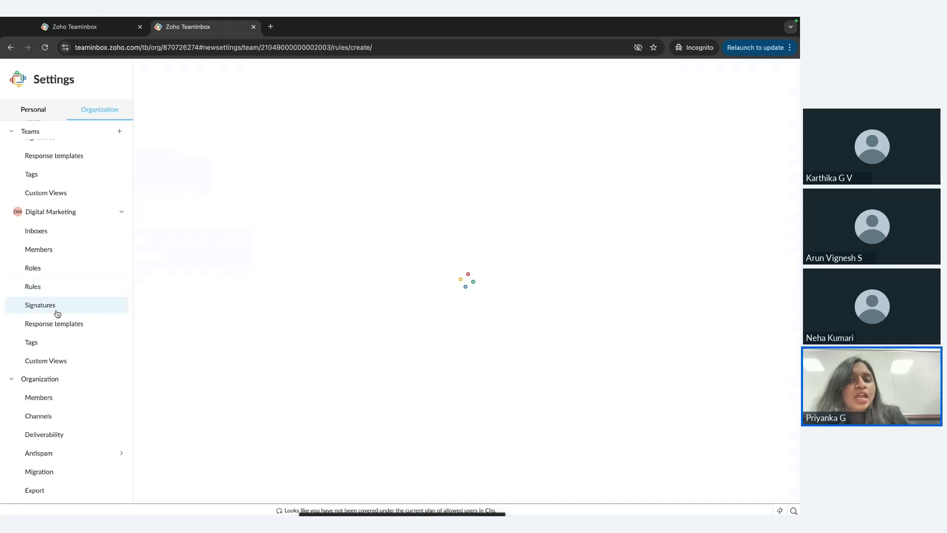
# View the blank forms for a new signature and a new response template in the Digital Marketing team.
pyautogui.click(466, 377)
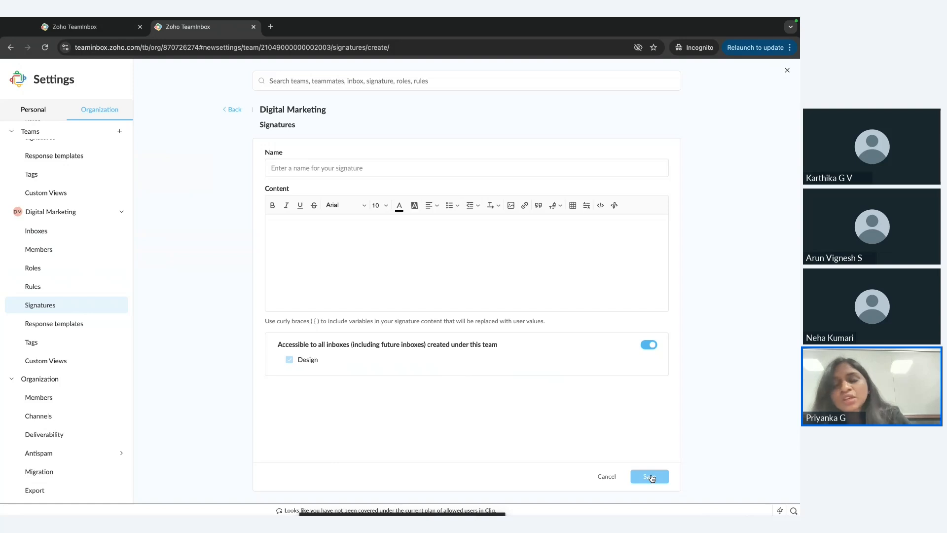
pyautogui.click(54, 324)
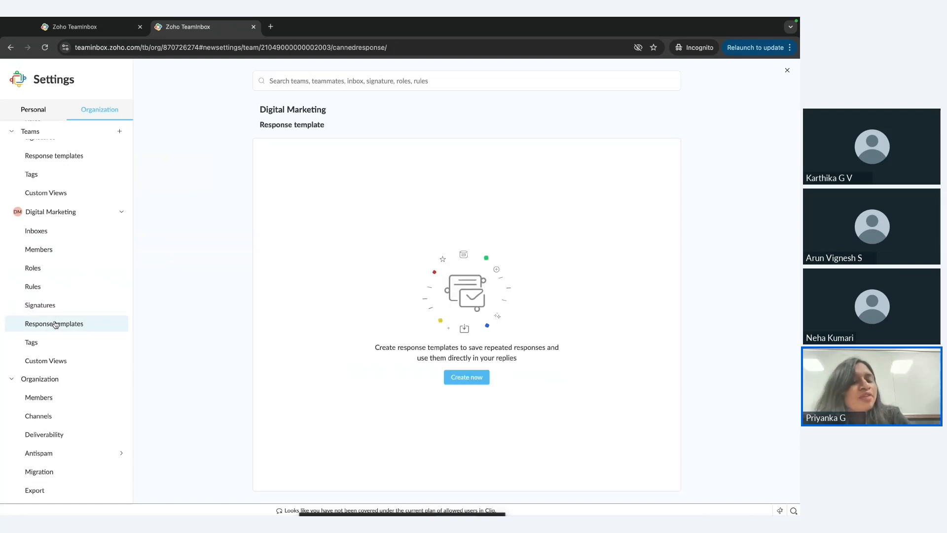
pyautogui.click(478, 379)
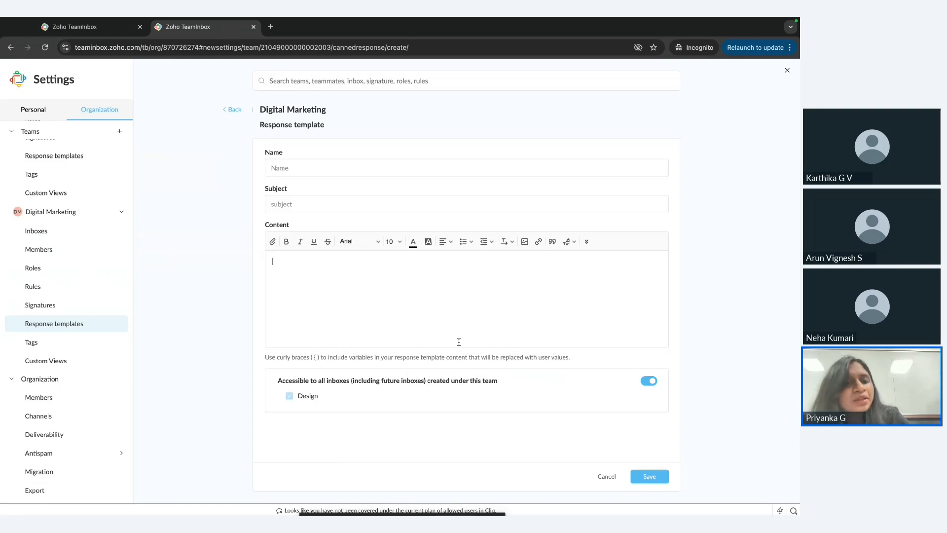
# View the Digital Marketing team's new tag form with its colour options, and its custom views page.
pyautogui.click(60, 341)
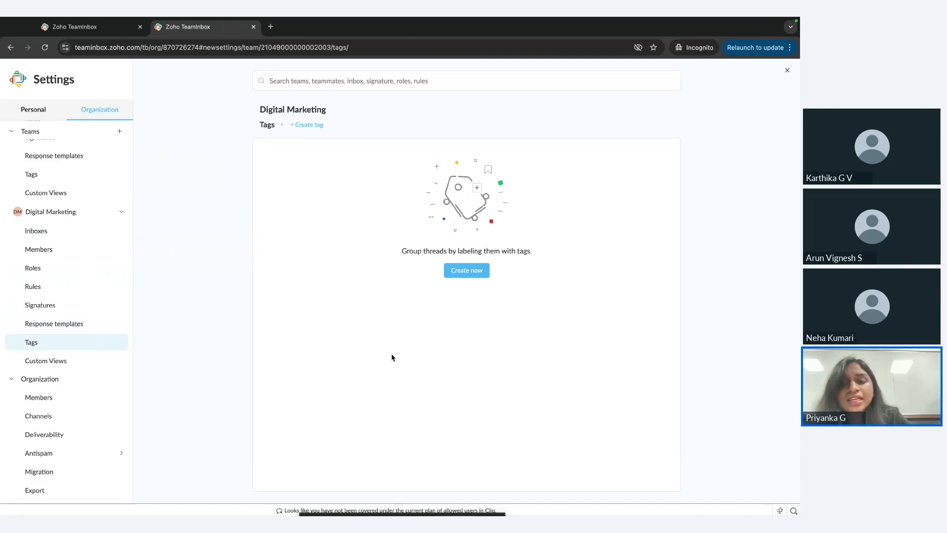
pyautogui.click(464, 270)
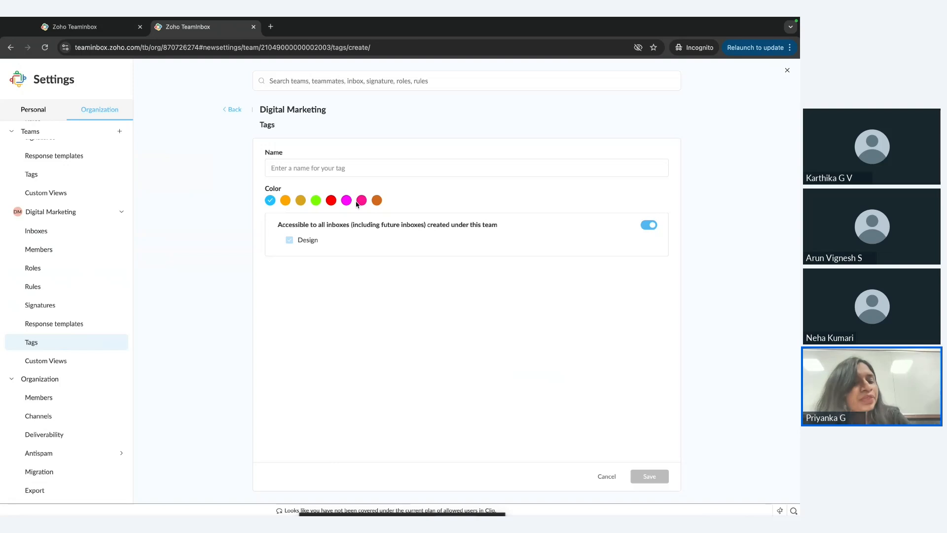
pyautogui.click(90, 368)
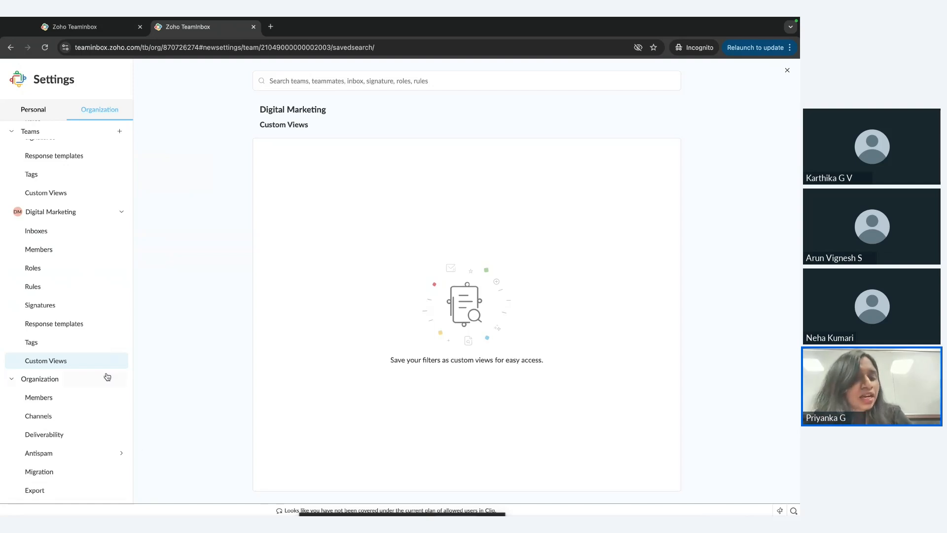
# Switch to the browser window with the populated Zylker organization and open the Zylker User Education team's Internal requests inbox settings.
pyautogui.hotkey('ctrl', 'Left')
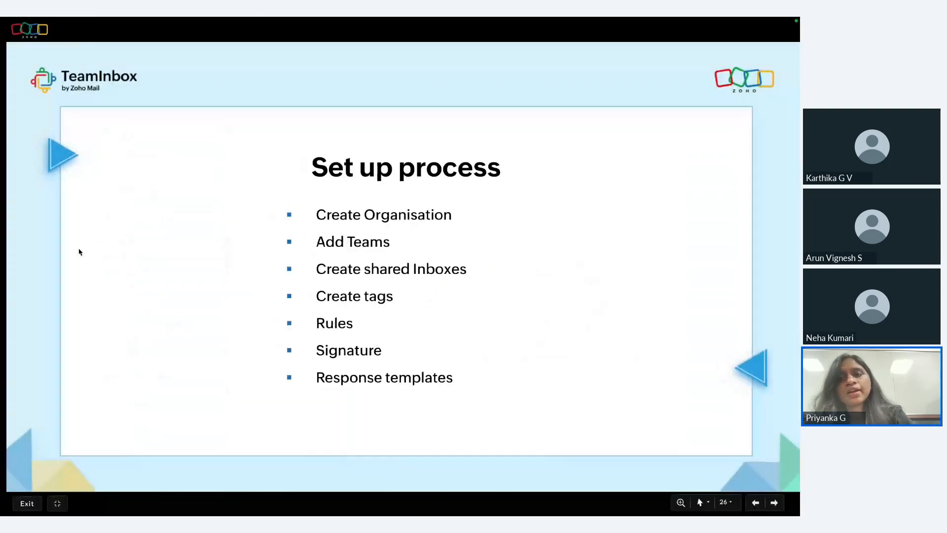
pyautogui.hotkey('ctrl', 'Up')
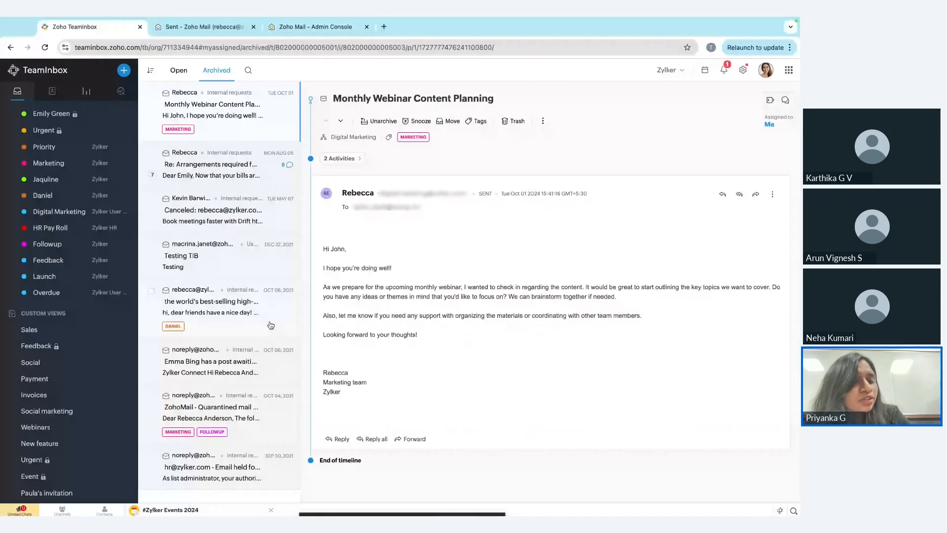
pyautogui.scroll(-5, 59, 401)
pyautogui.scroll(5, 60, 345)
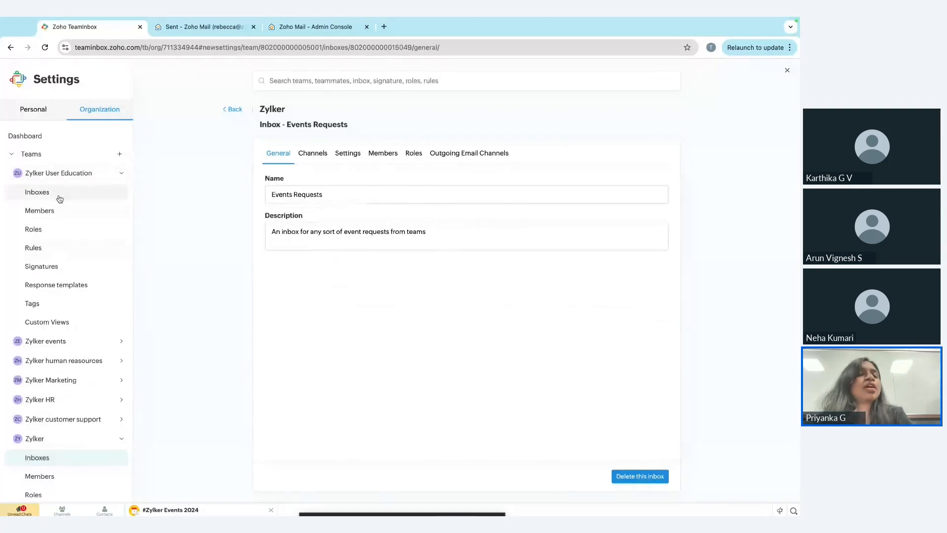
pyautogui.click(59, 197)
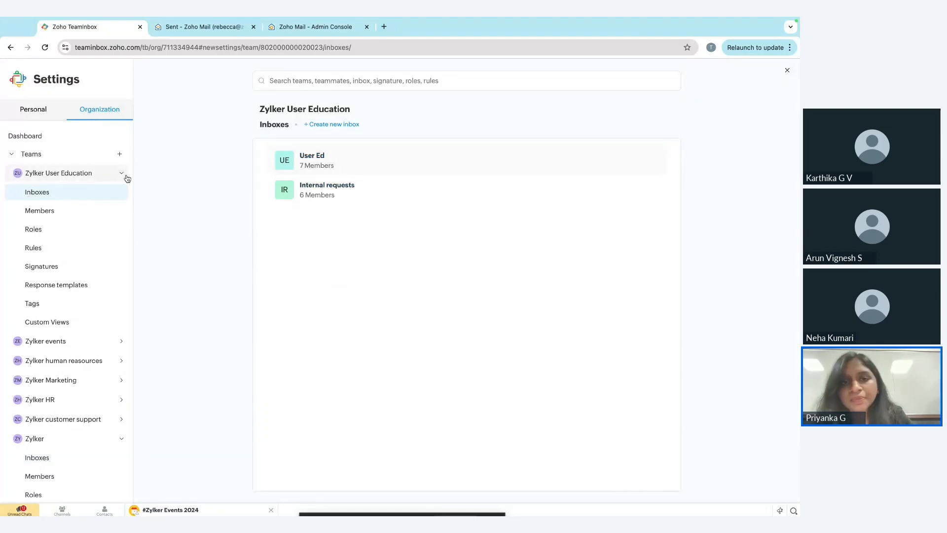
pyautogui.click(415, 179)
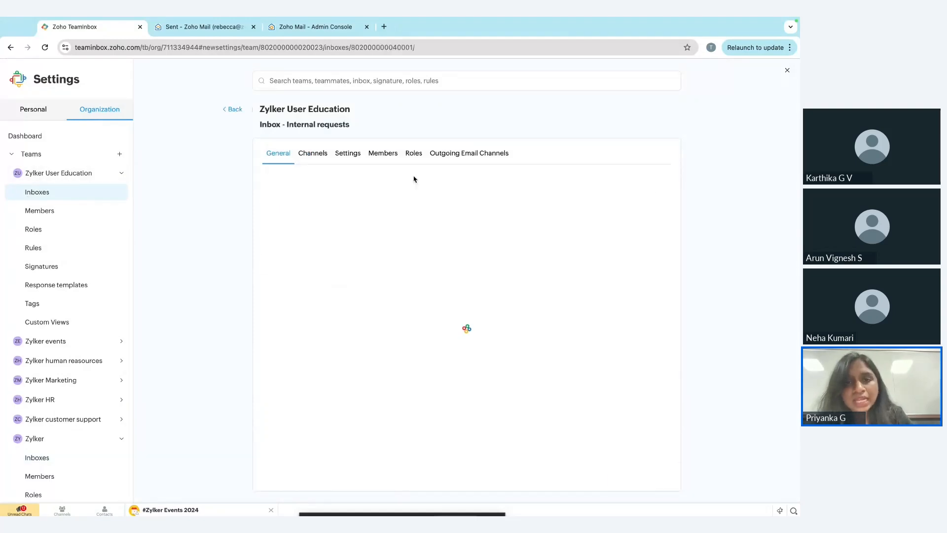
# Review the Internal requests inbox's channels, general behaviour settings and members.
pyautogui.click(314, 155)
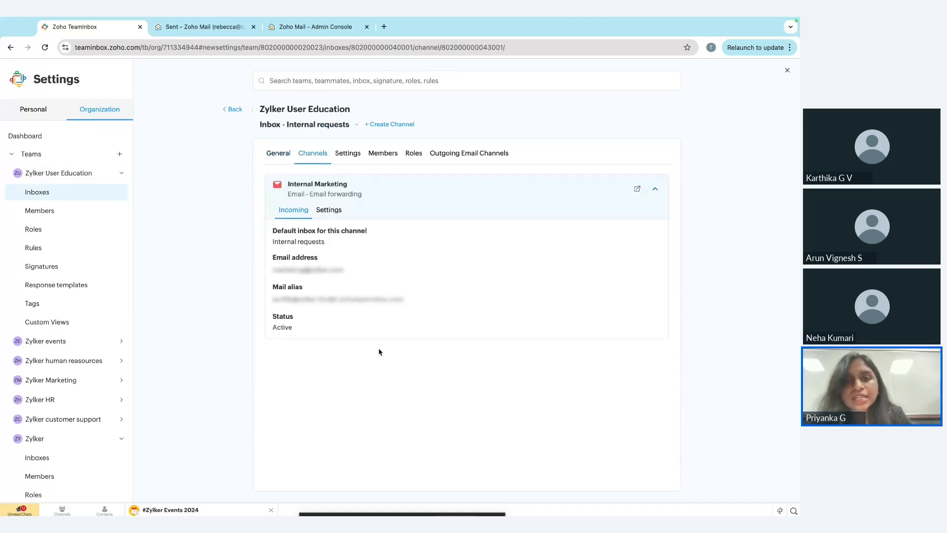
pyautogui.click(353, 156)
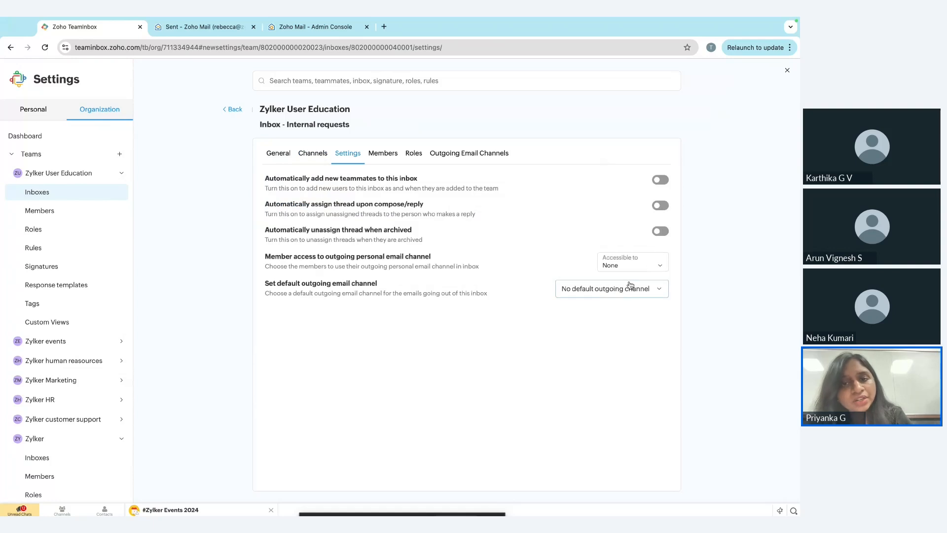
pyautogui.click(392, 157)
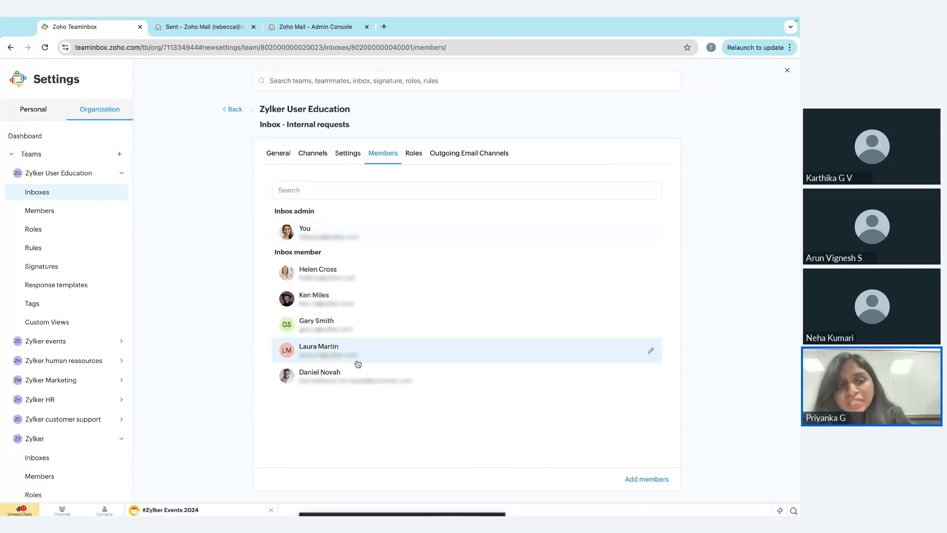
# Review the Internal requests inbox's roles, outgoing email channels and the first channel's member access list, and exit the settings.
pyautogui.click(415, 161)
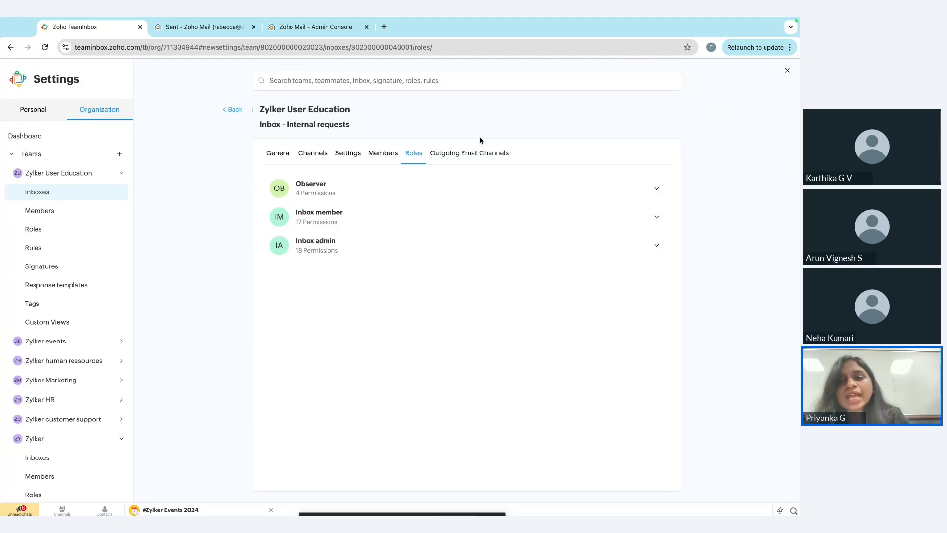
pyautogui.click(474, 153)
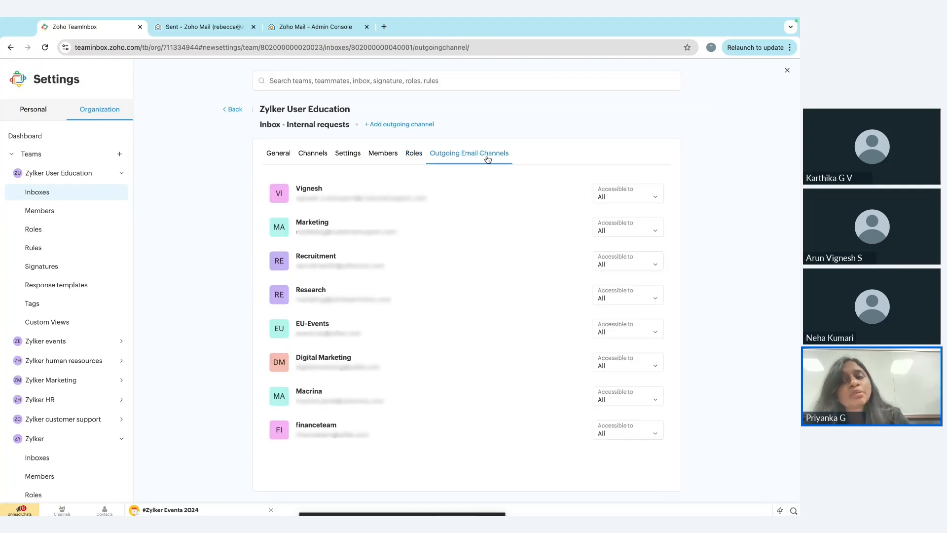
pyautogui.click(630, 198)
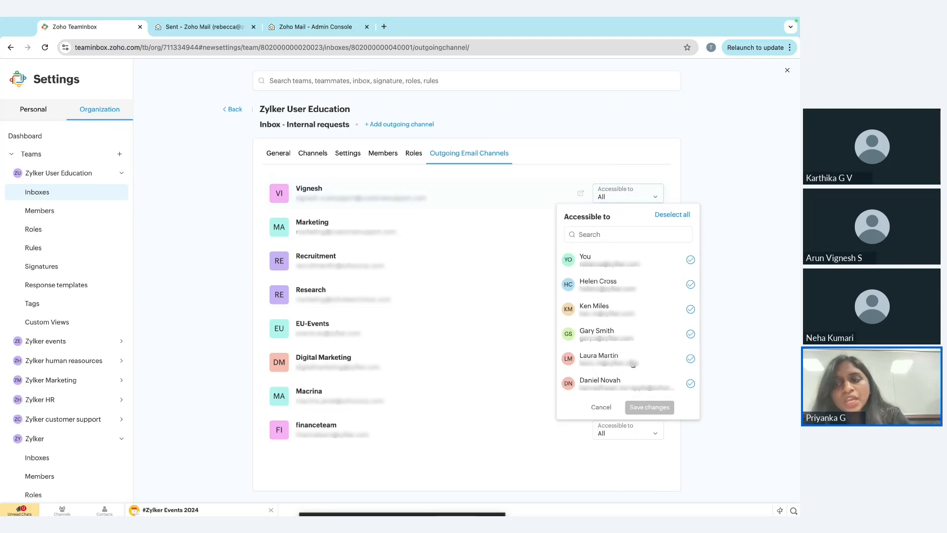
pyautogui.click(621, 146)
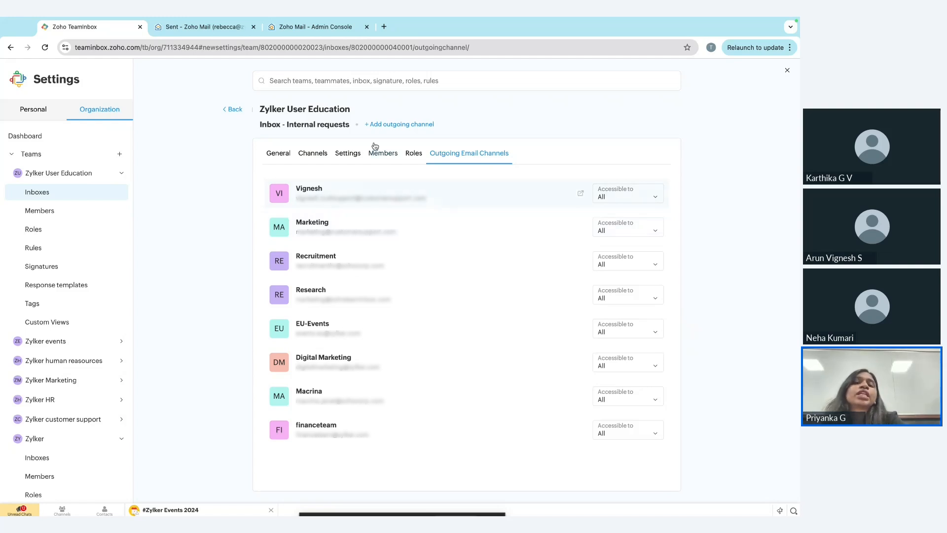
pyautogui.click(231, 109)
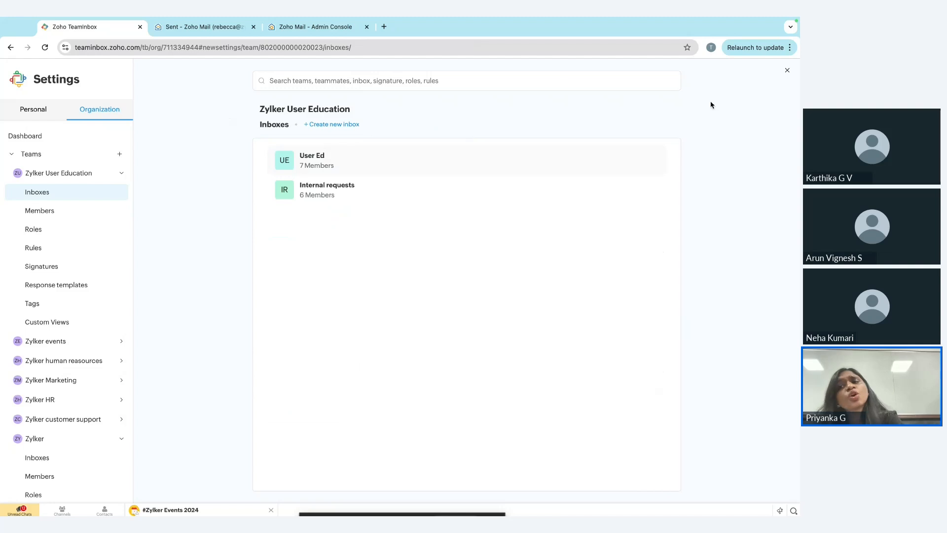
pyautogui.click(788, 70)
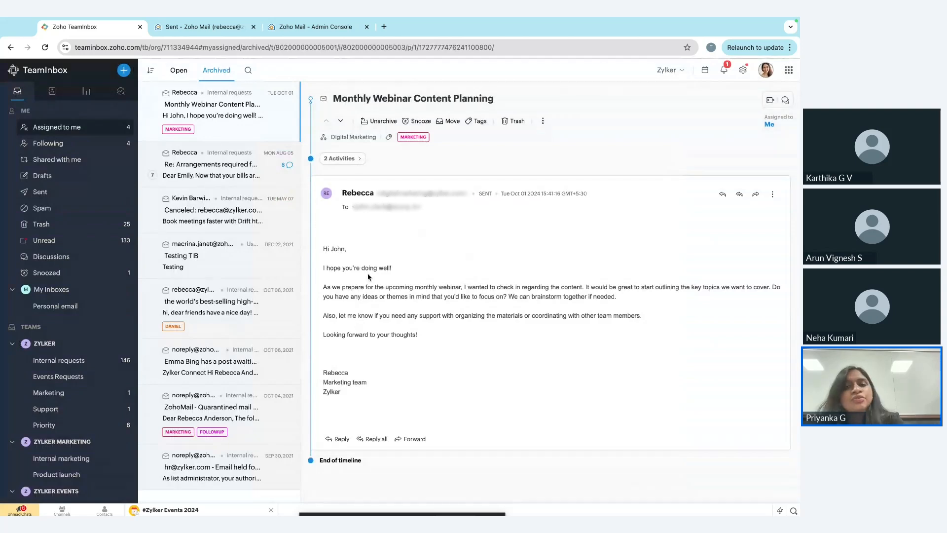
# Switch to the slide presentation and advance from the set up process slide to the TeamInbox security slide.
pyautogui.hotkey('ctrl', 'Left')
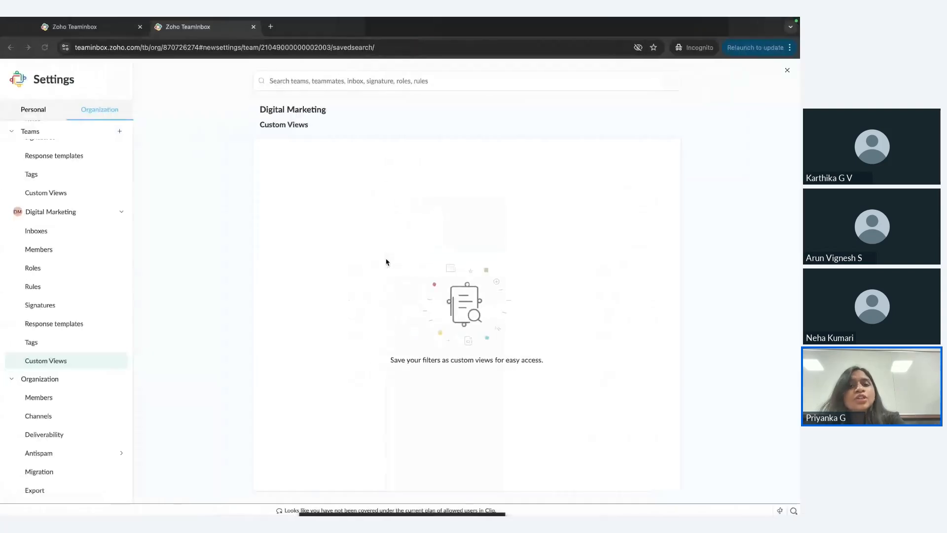
pyautogui.hotkey('ctrl', 'Left')
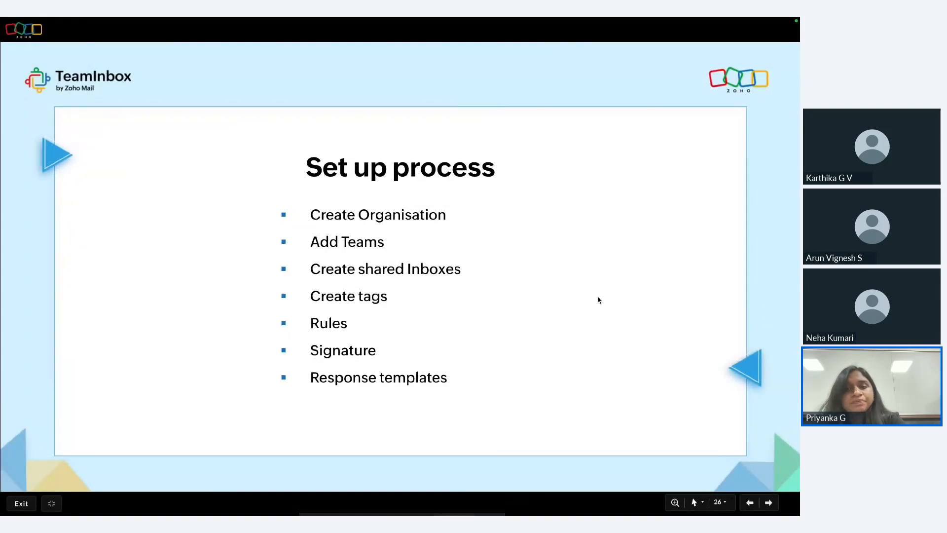
pyautogui.press('Right')
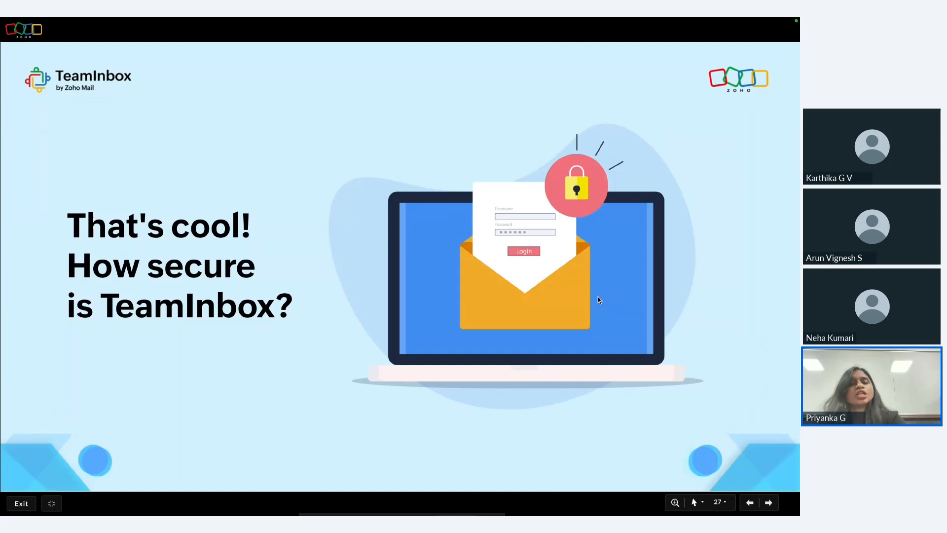